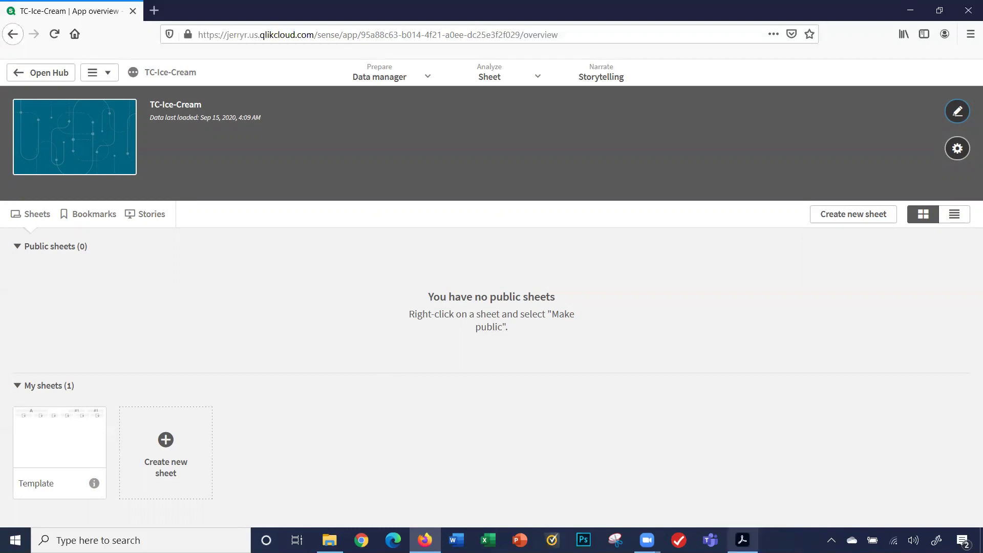
Review the project requirements PDF, then return to the Qlik app overview
click(743, 540)
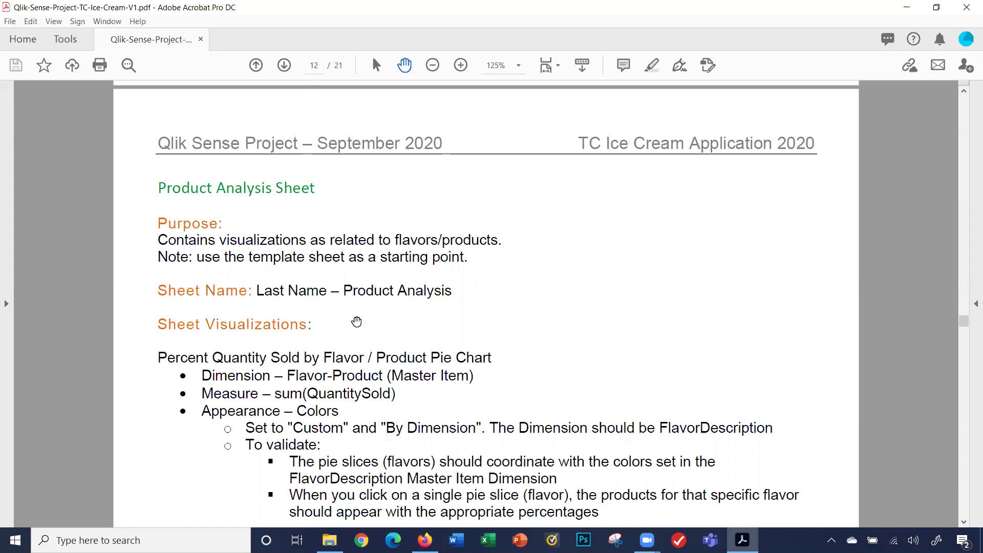
scroll(363, 322, down, 3)
scroll(365, 323, down, 11)
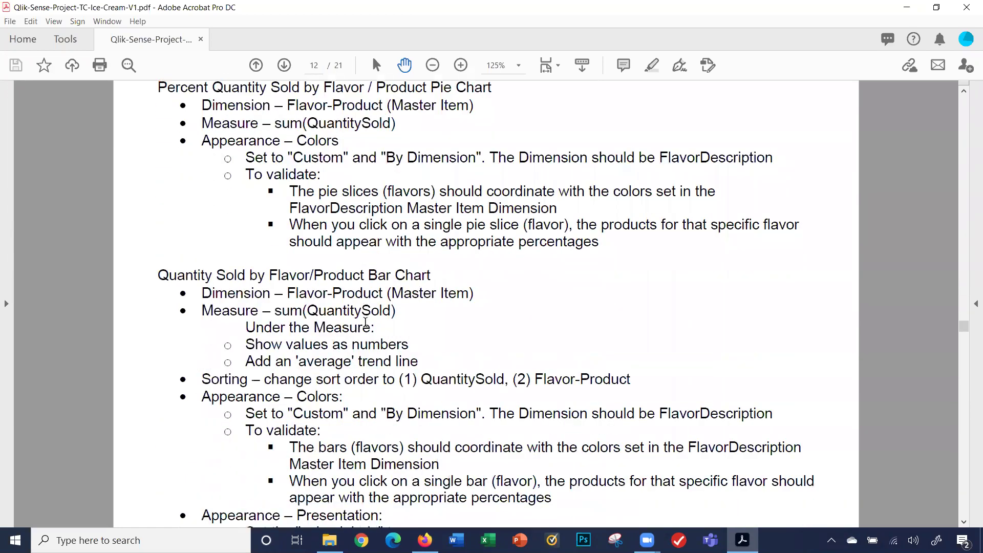
scroll(364, 322, down, 4)
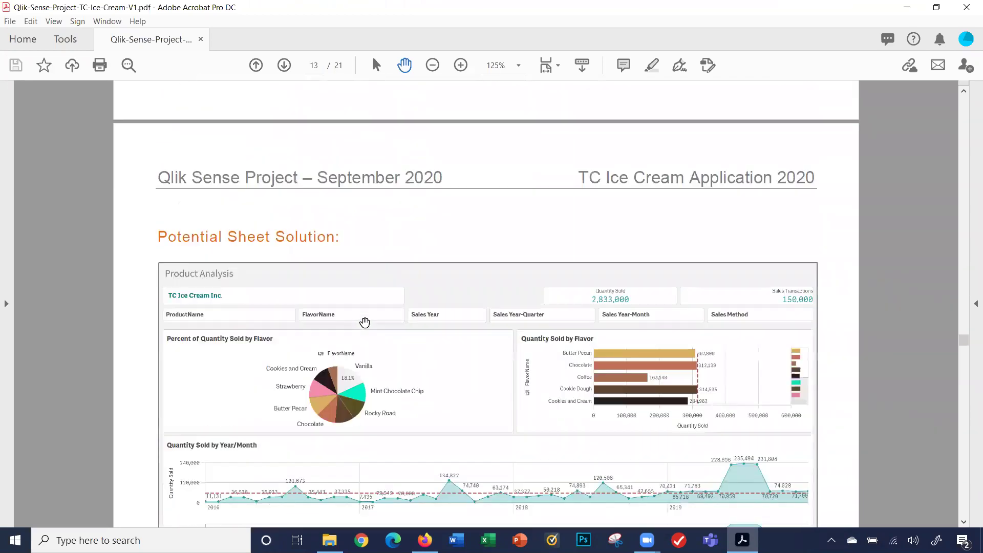
scroll(365, 323, up, 9)
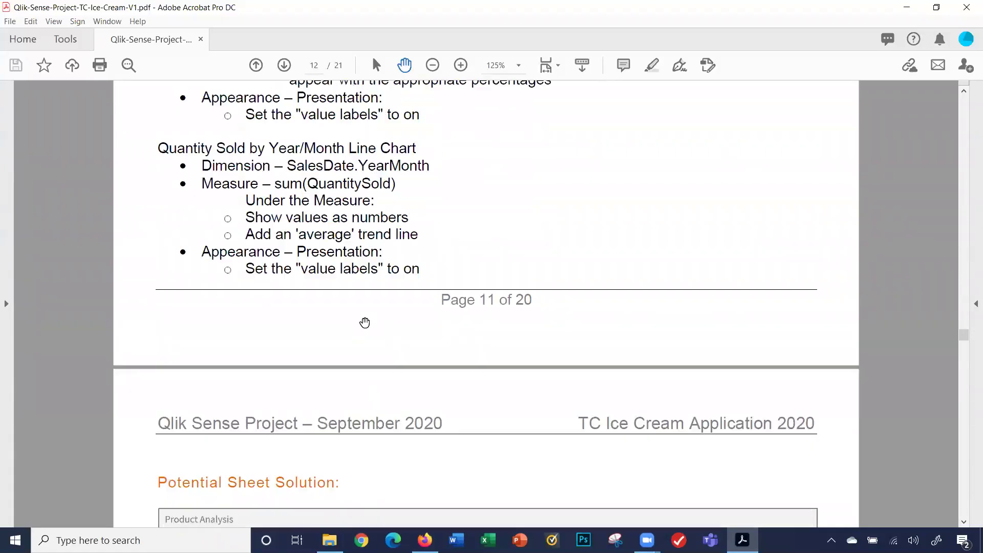
scroll(366, 323, up, 3)
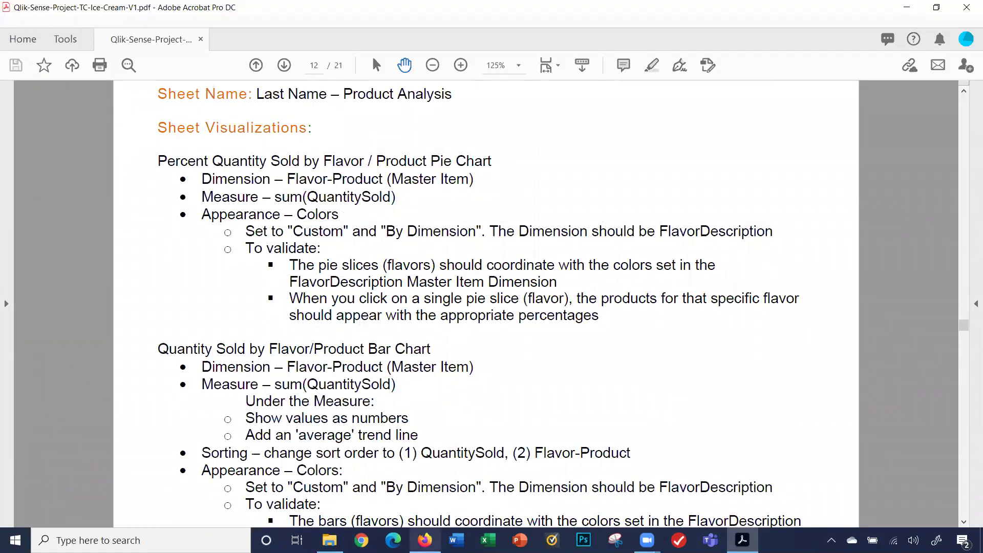
click(425, 540)
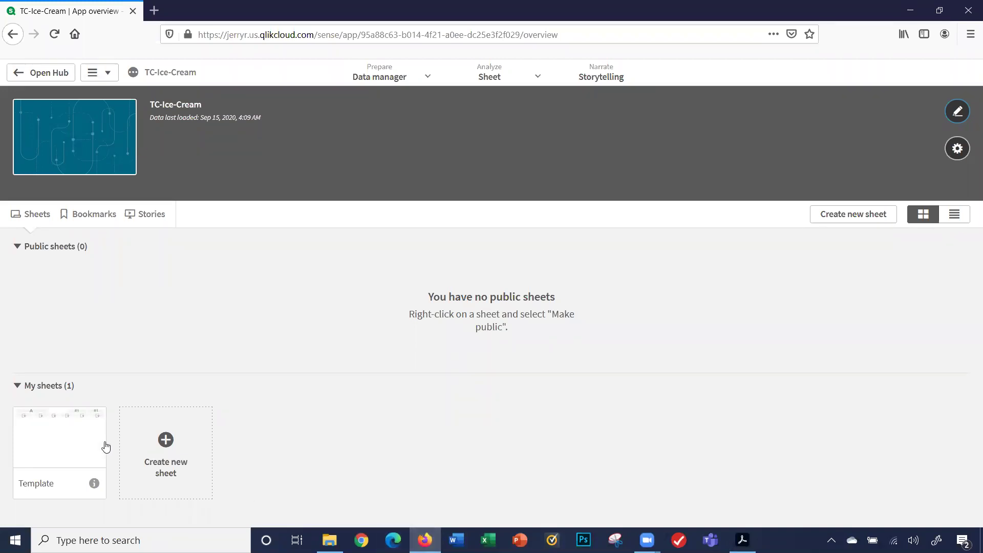
Duplicate the Template sheet, rename the copy 'Lastname - Product Analysis' and open it
right_click(84, 447)
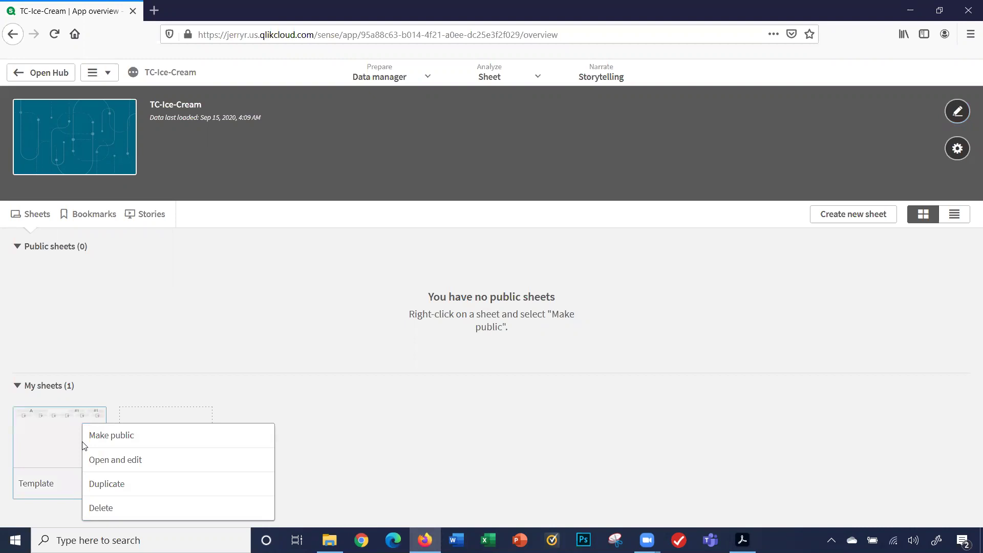
click(97, 484)
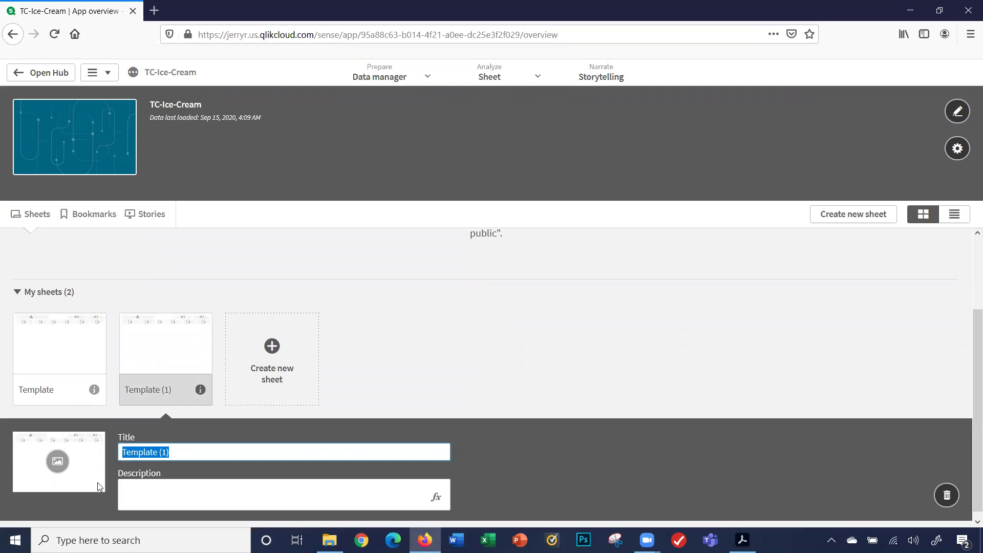
text(L)
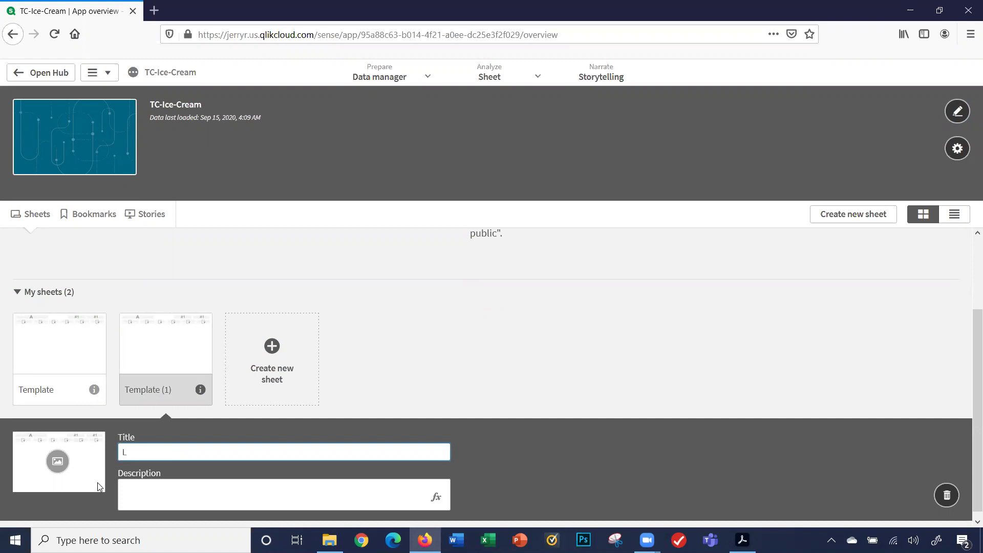
text(t)
text(stnae)
key(BackSpace)
text(me - Product Anl)
key(BackSpace)
text(alysis)
key(Return)
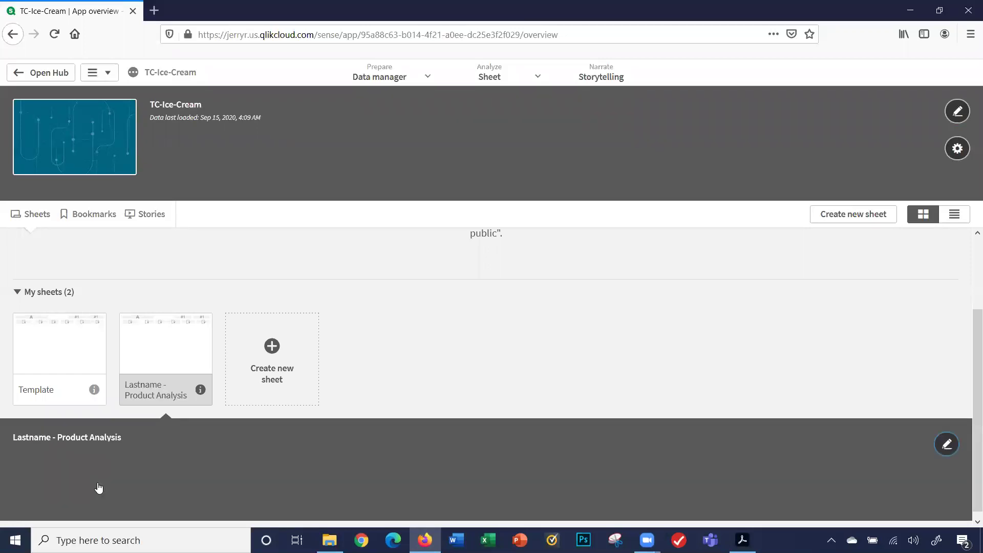
click(131, 353)
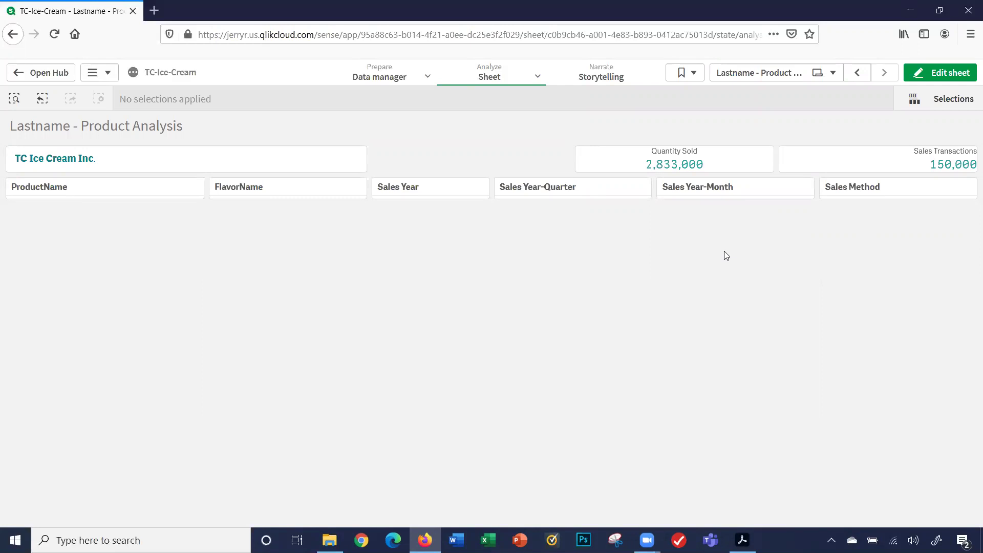
Put the Product Analysis sheet into edit mode and bring the requirements PDF forward
click(930, 81)
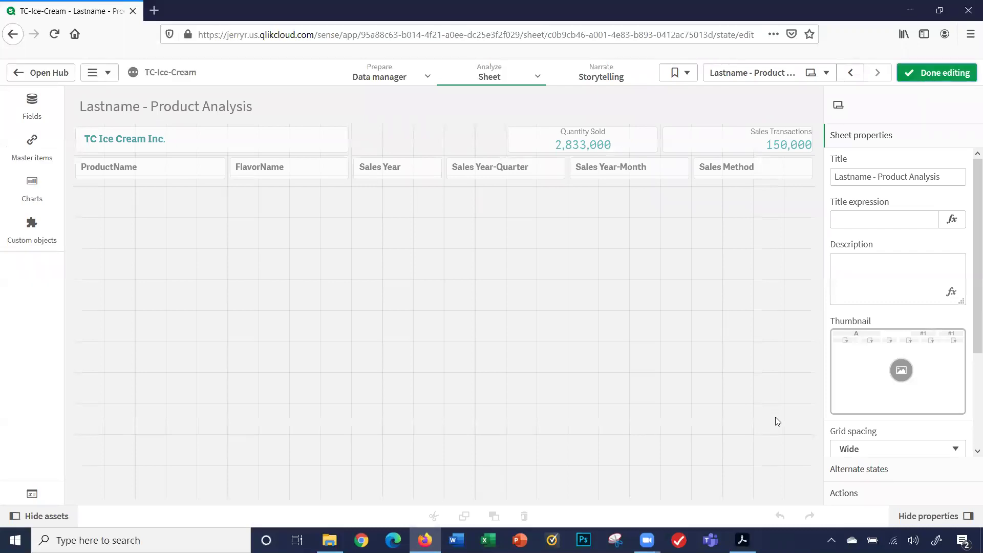
key(alt+Tab)
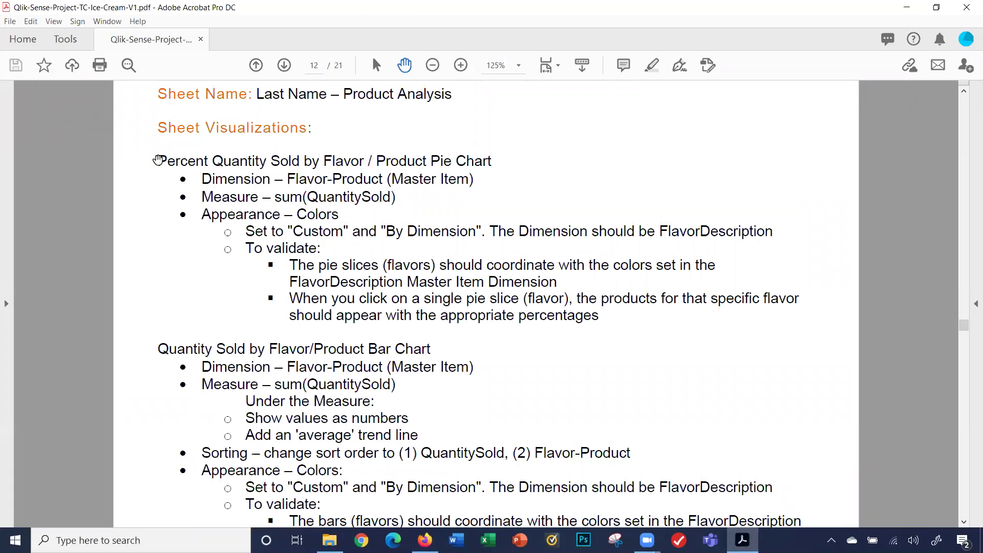
Copy the heading 'Percent Quantity Sold by Flavor / Product' from the PDF and return to Qlik
mouse_move(159, 161)
mouse_down()
mouse_move(382, 178)
mouse_move(425, 161)
mouse_up()
key(ctrl+c)
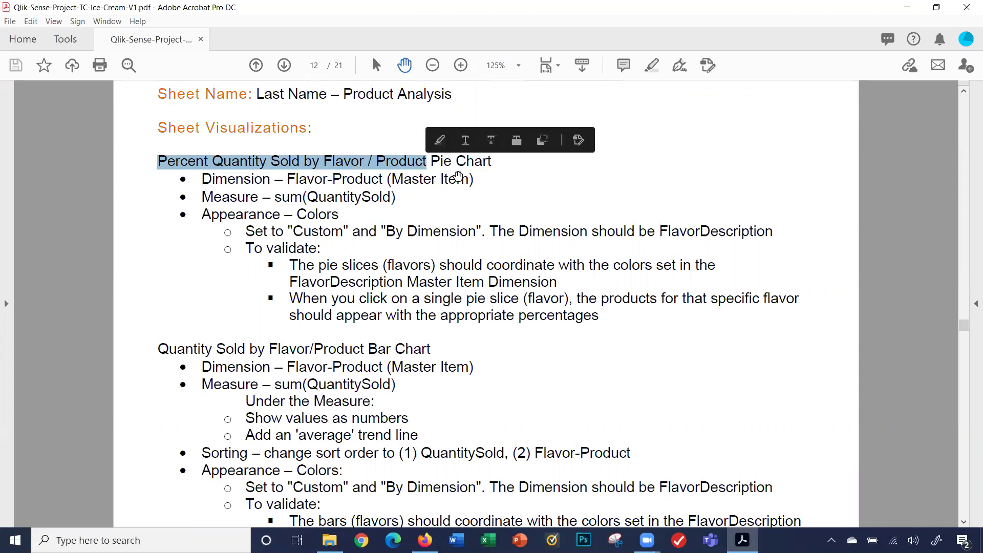
click(425, 541)
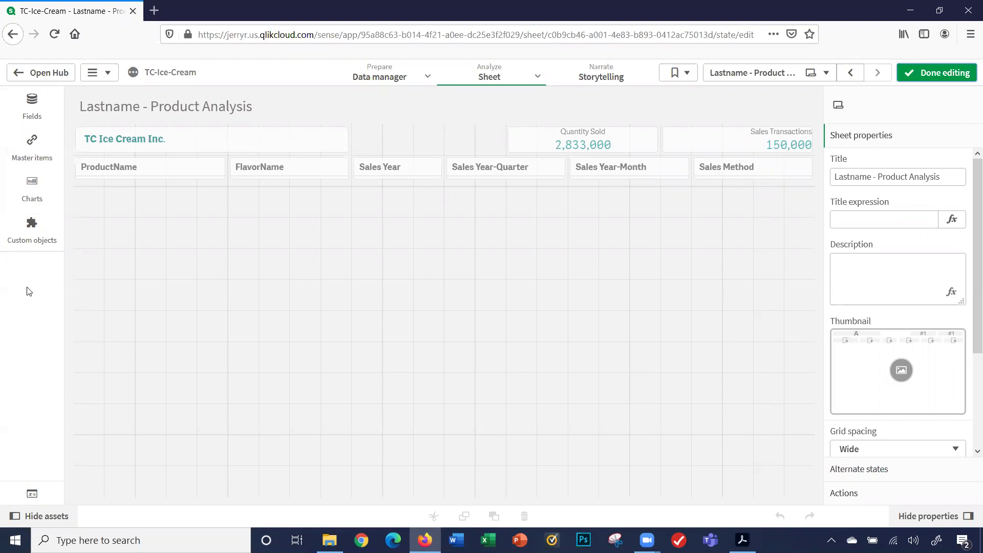
Place a pie chart below the filter row and make it taller
click(34, 199)
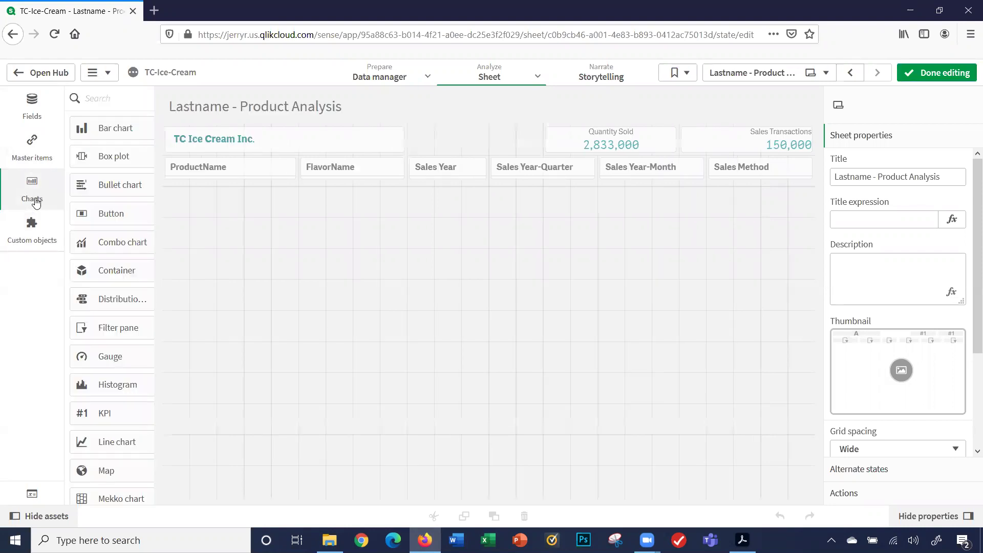
scroll(119, 182, down, 5)
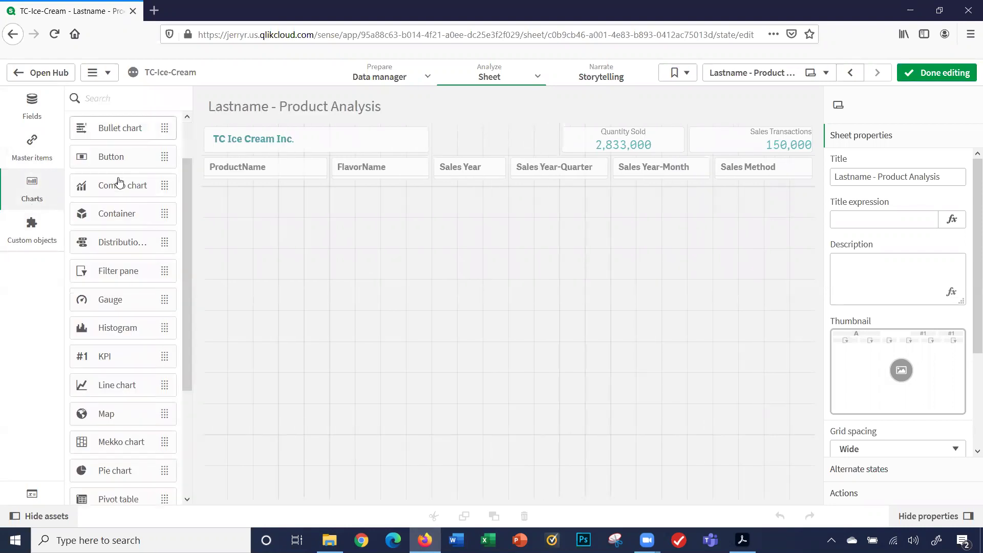
scroll(119, 181, up, 2)
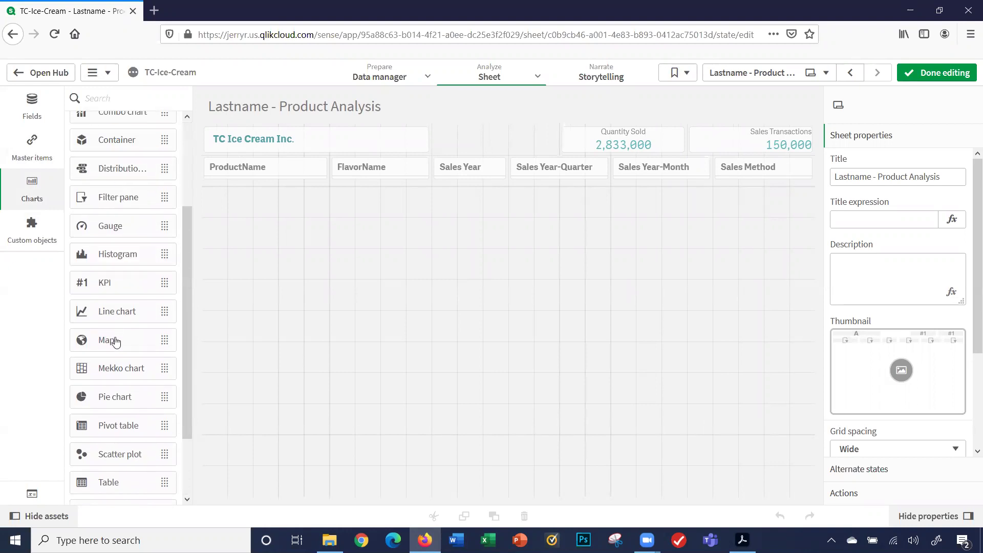
drag(114, 396, 445, 261)
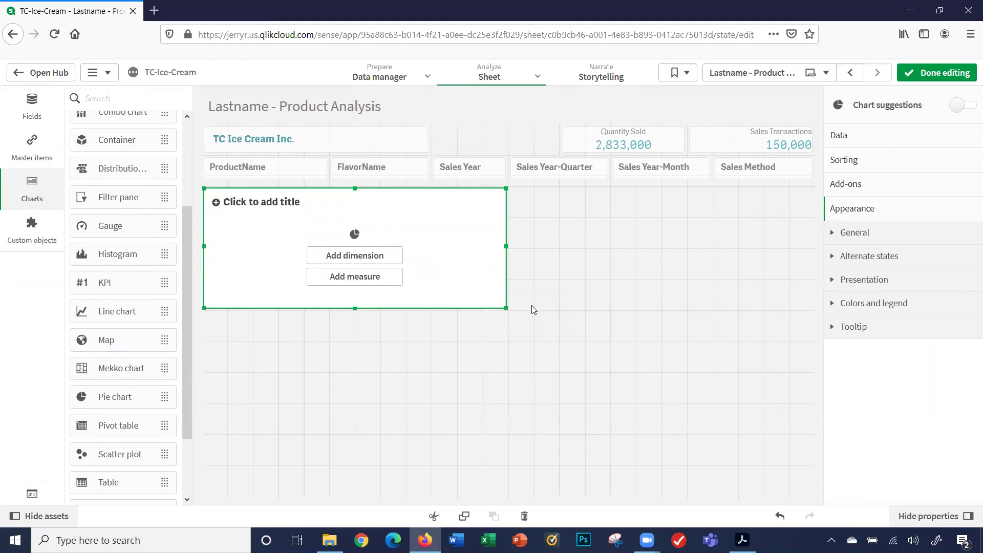
drag(504, 307, 499, 352)
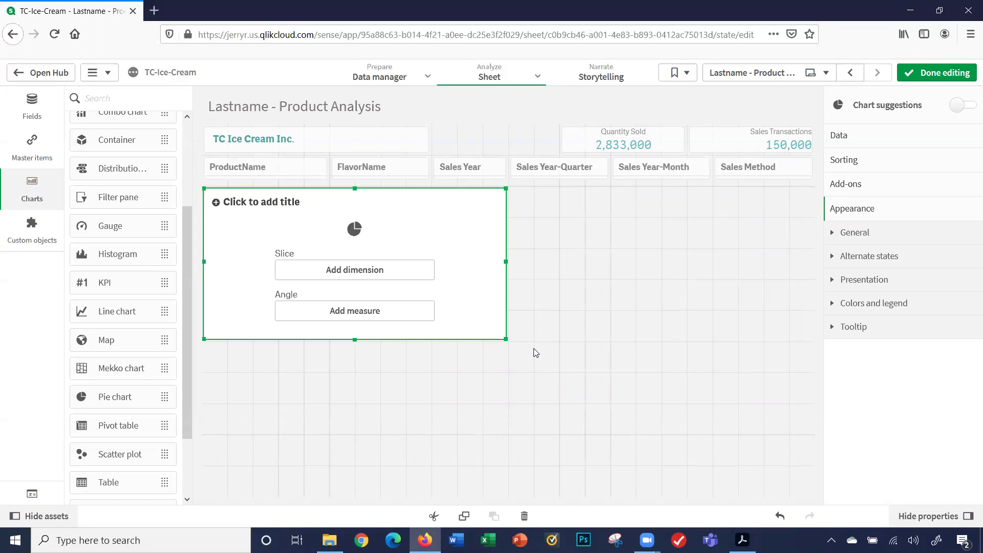
Give the pie chart dimension Flavor-Product and measure Sum(QuantitySold)
click(392, 279)
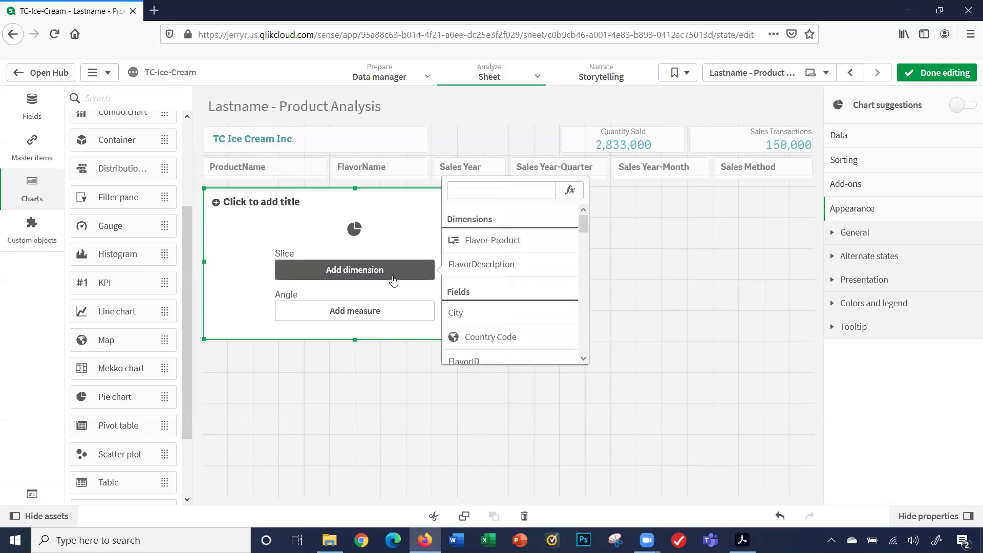
click(465, 241)
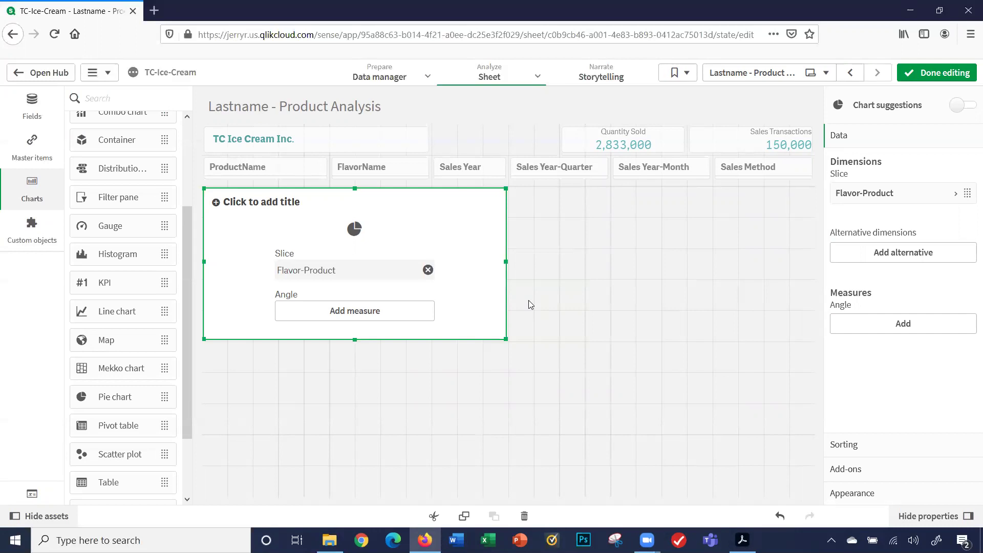
click(396, 315)
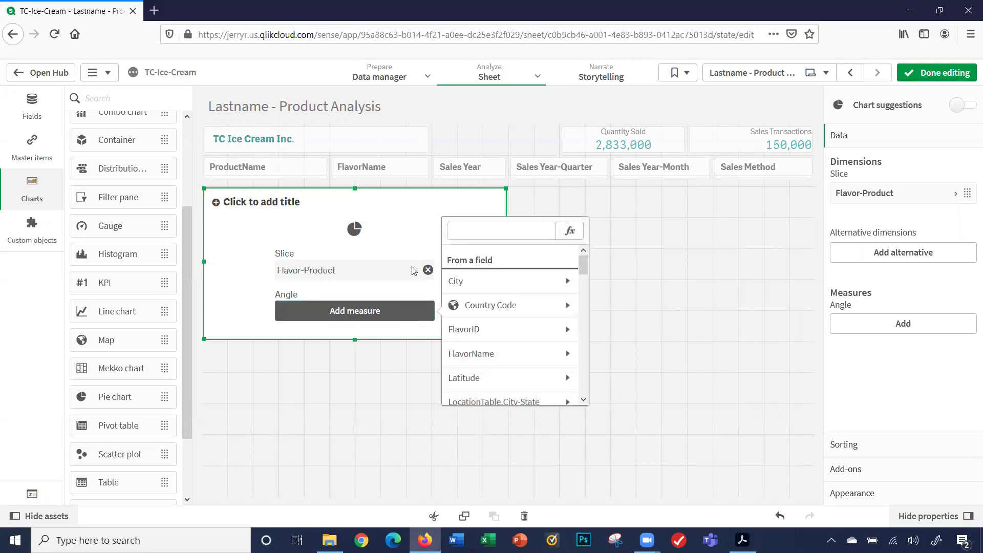
click(450, 237)
text(qu)
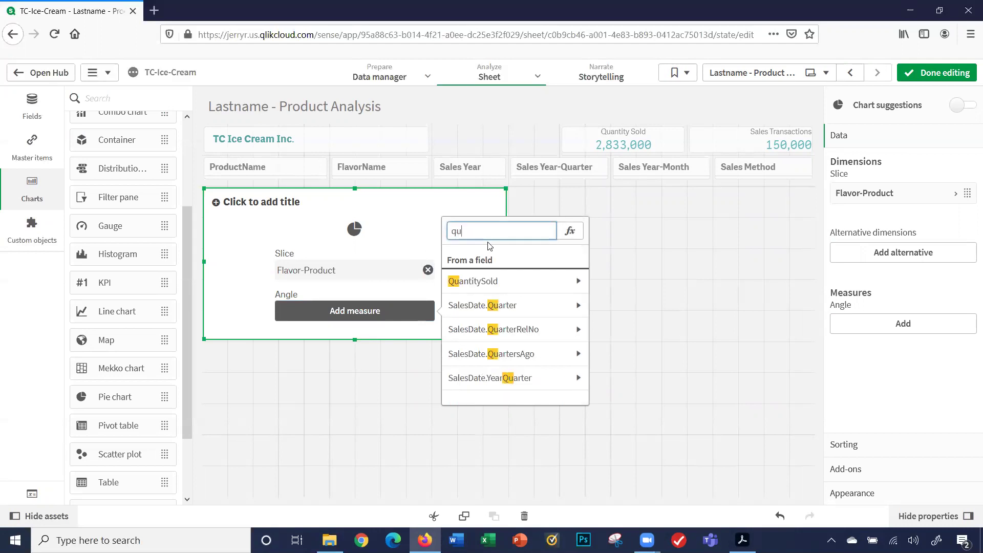
click(466, 287)
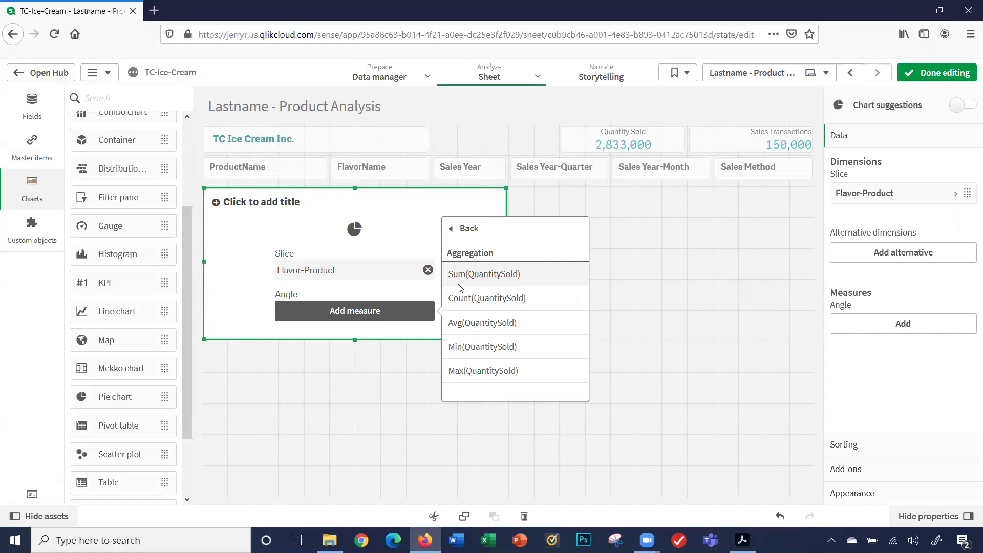
click(459, 286)
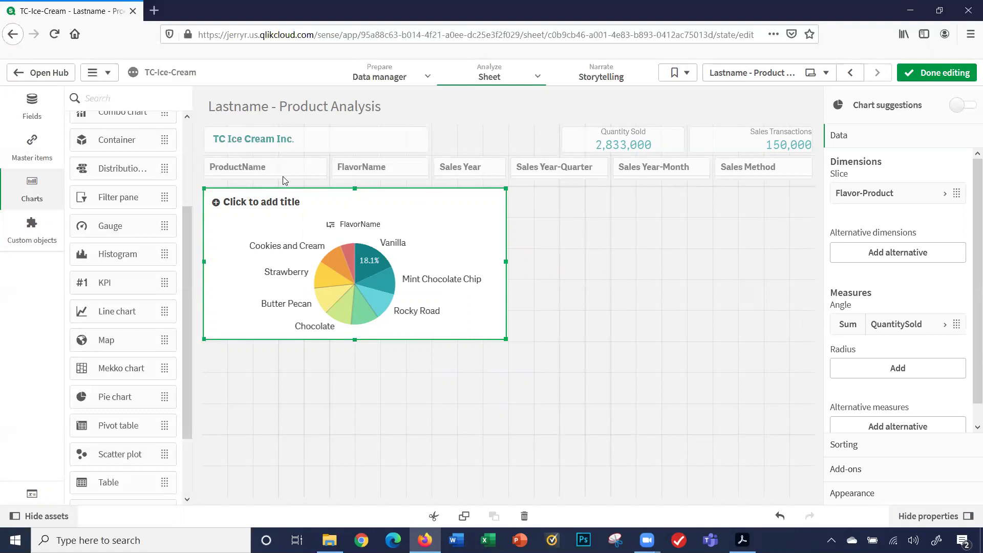
Title the pie chart 'Percent Quantity Sold by Flavor / Product' using the copied heading
click(284, 206)
key(ctrl+v)
key(Return)
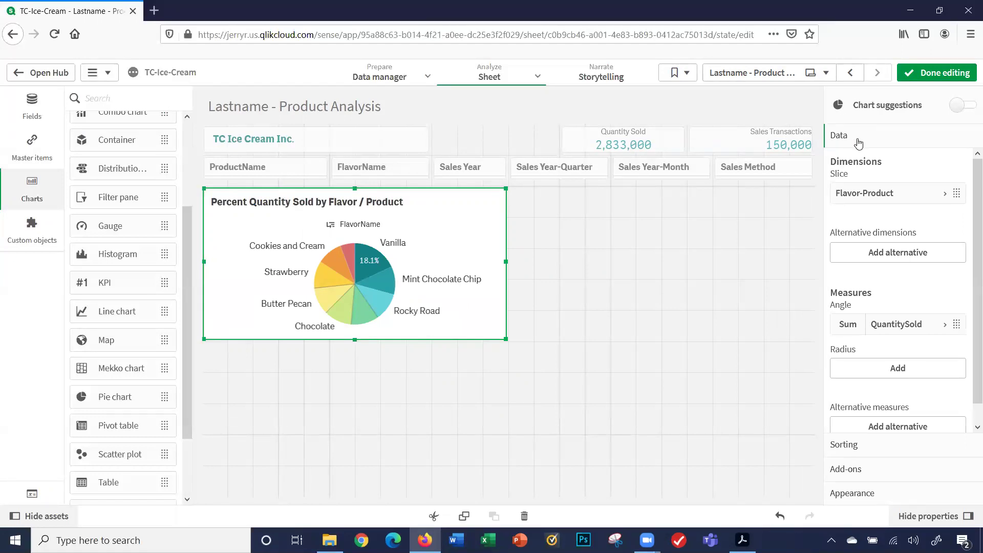
scroll(969, 255, down, 1)
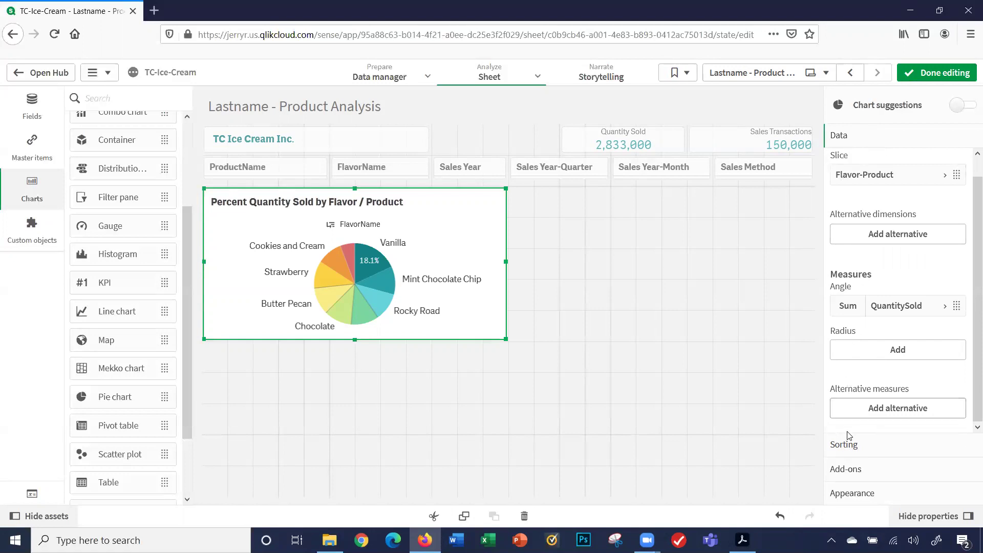
Look through the pie chart's Sorting and Add-ons settings, ending on Appearance
click(846, 444)
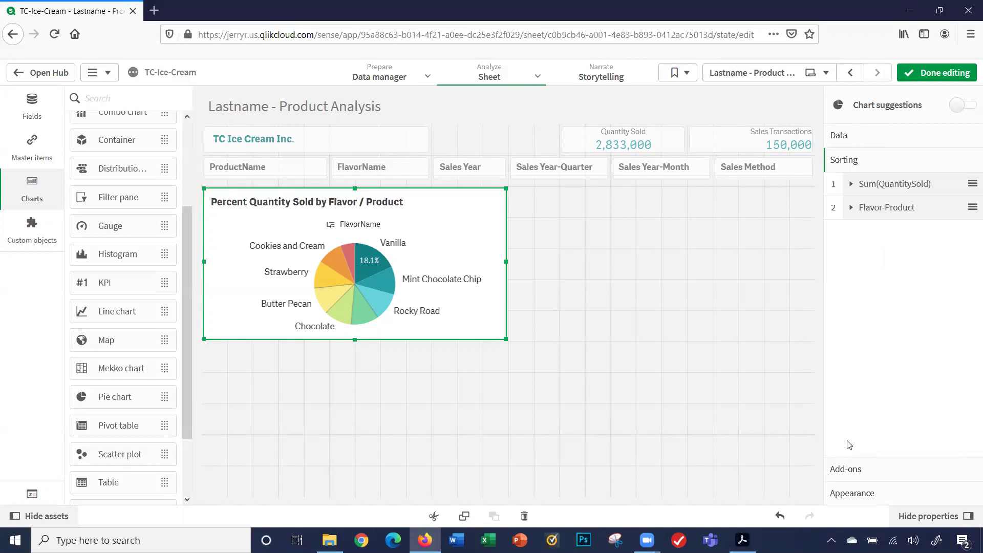
click(847, 468)
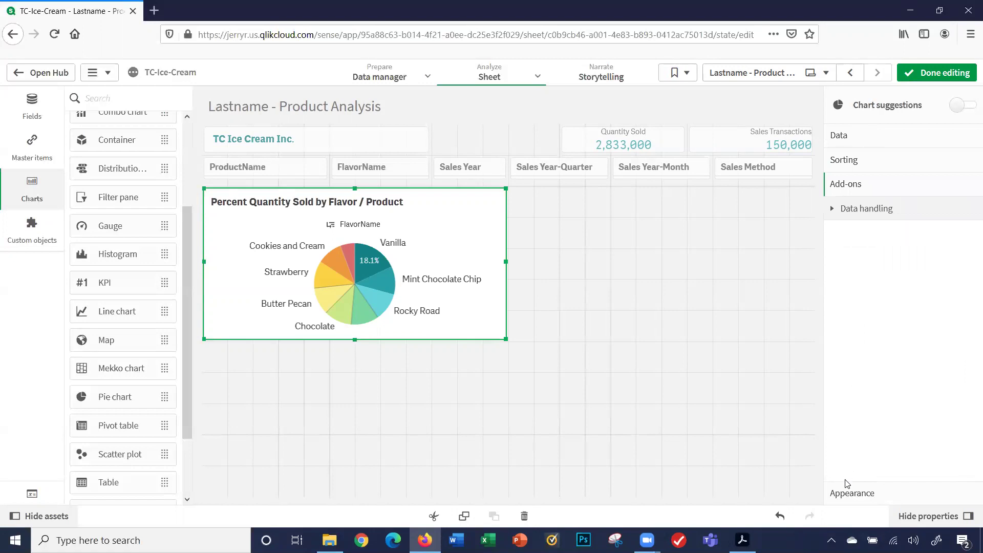
click(846, 493)
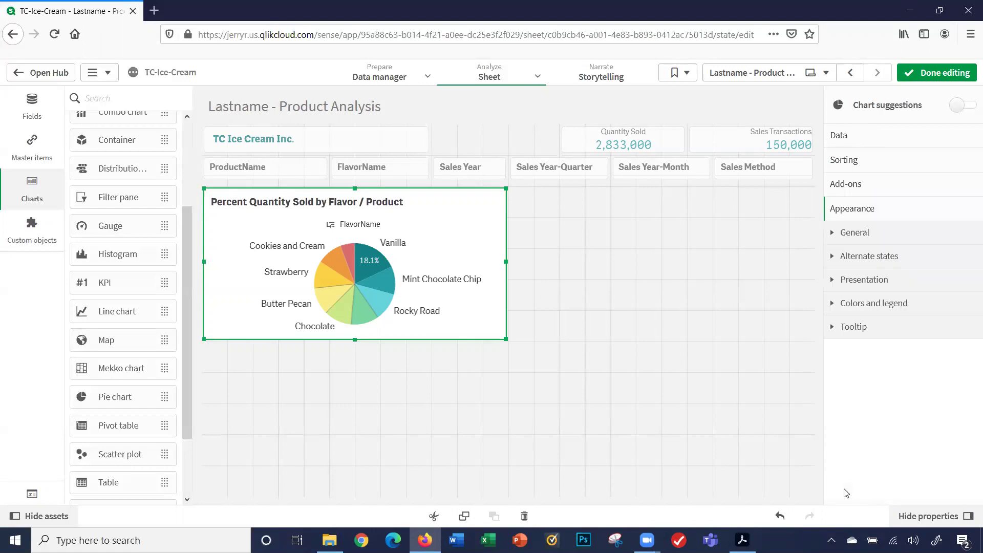
Try the Donut presentation in Appearance, then keep the chart as a Pie
click(833, 236)
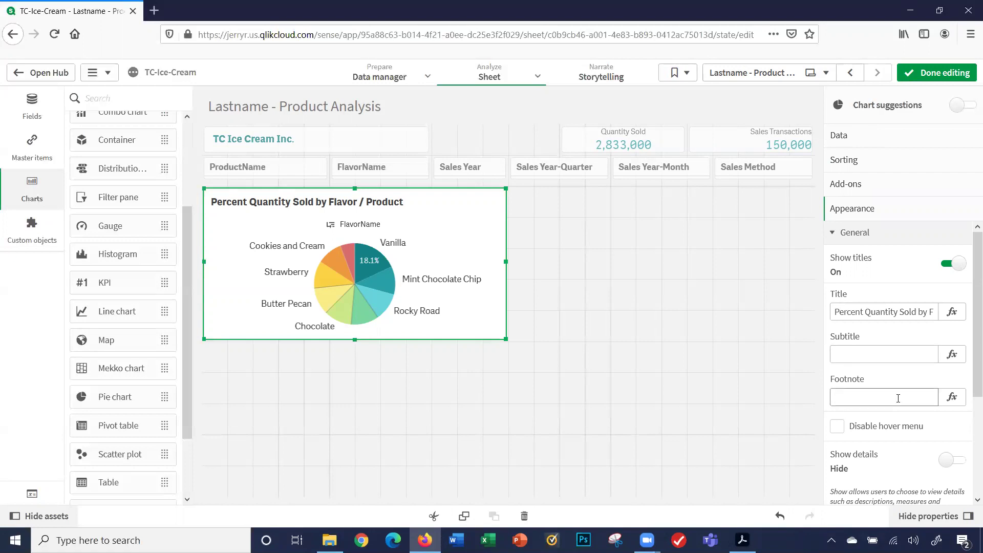
click(833, 233)
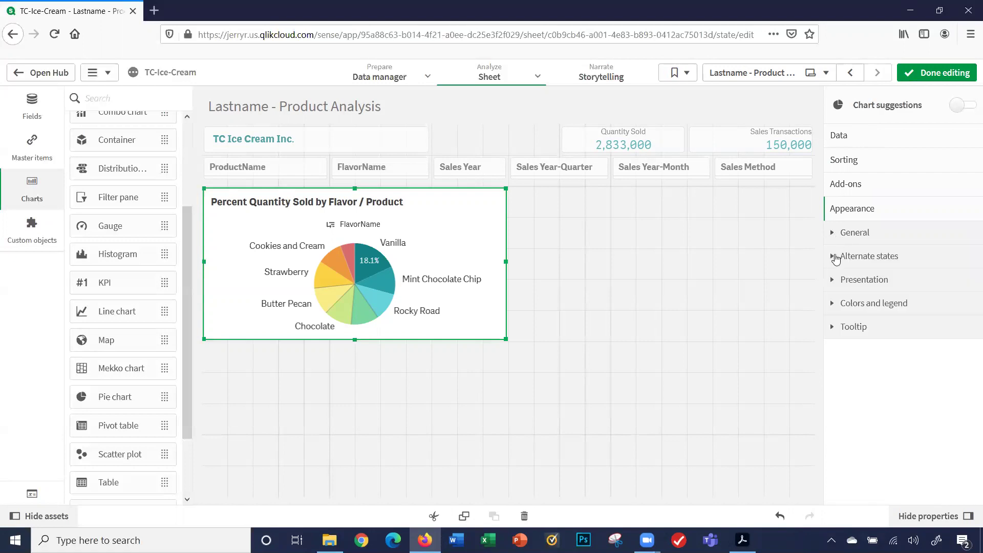
click(832, 284)
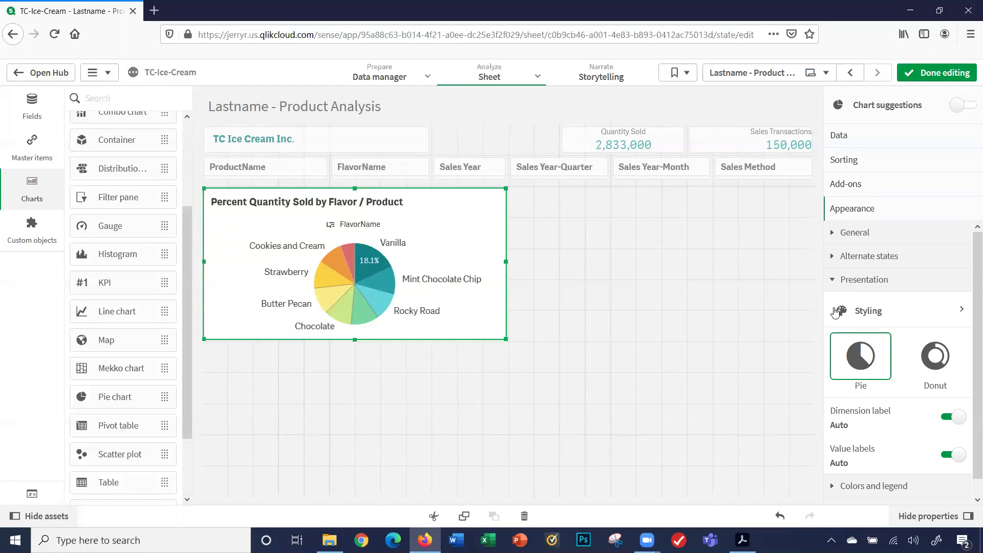
click(920, 355)
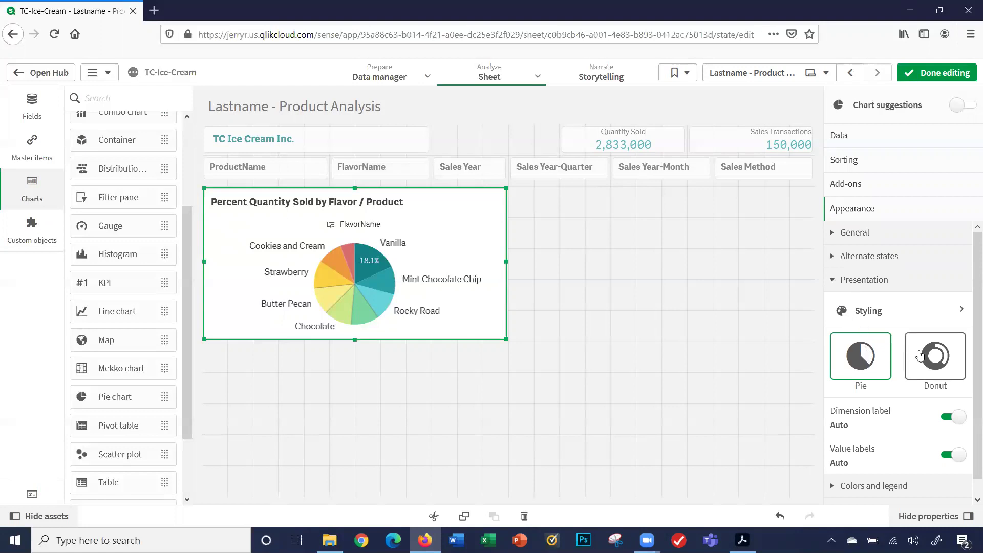
click(873, 359)
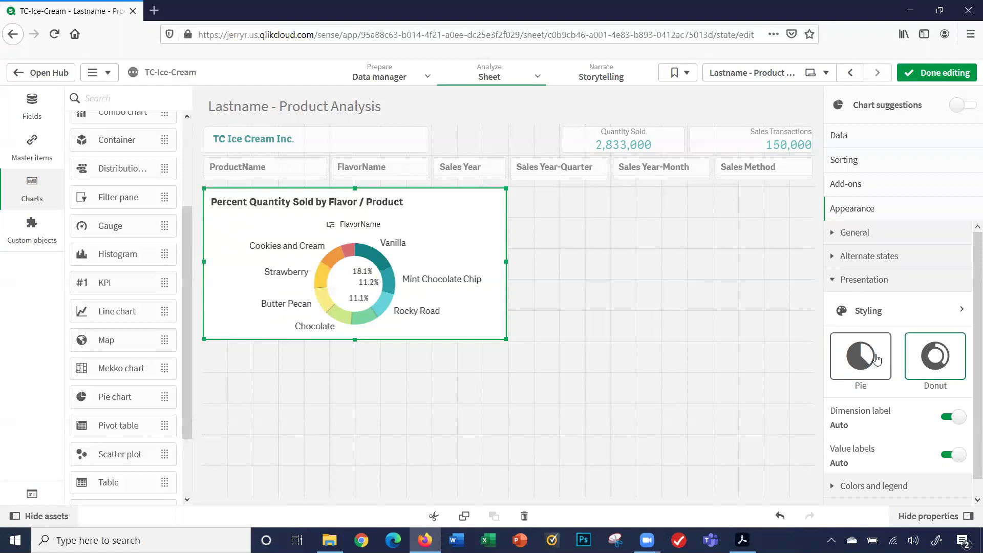
scroll(914, 319, down, 1)
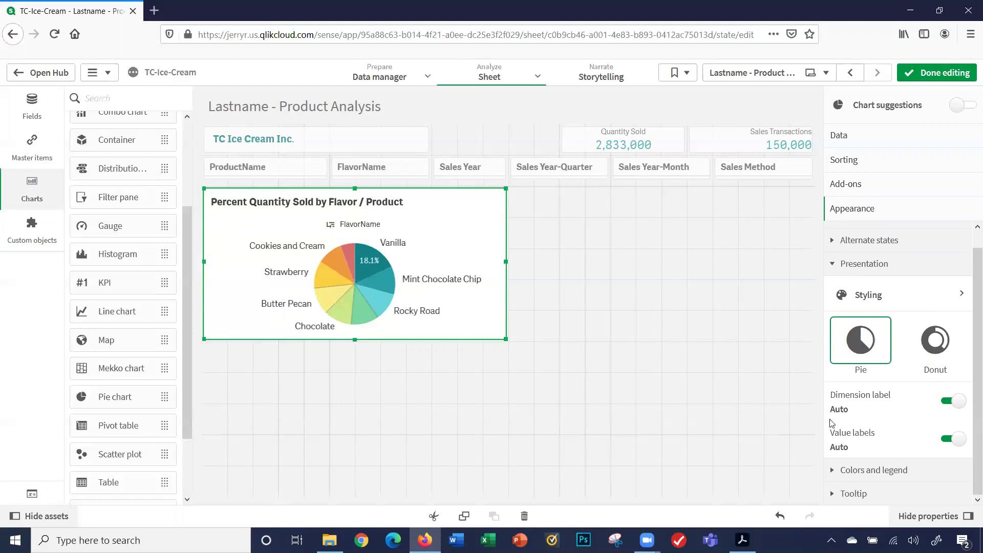
Try Values and None for the value labels, then set them back to Auto
click(948, 437)
scroll(927, 425, down, 2)
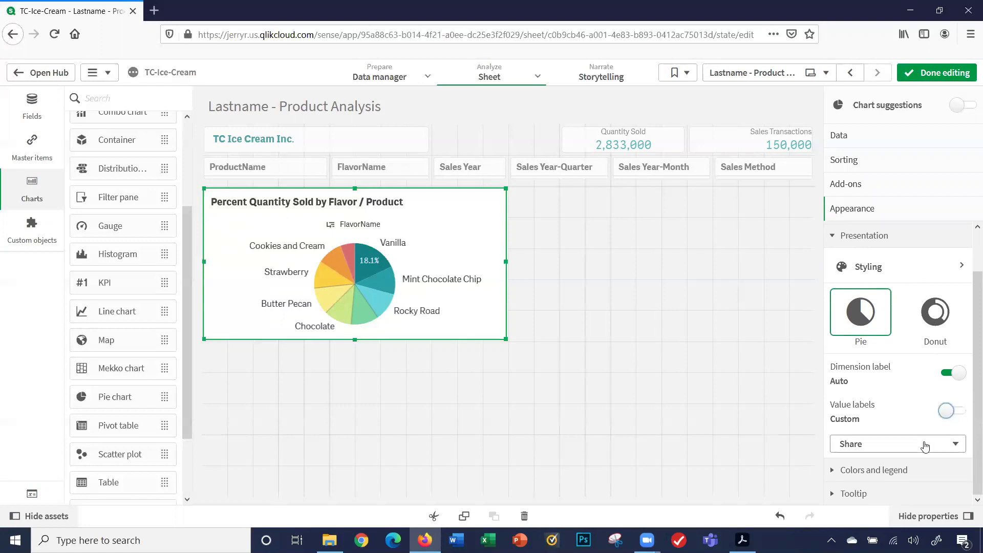
click(923, 444)
click(915, 492)
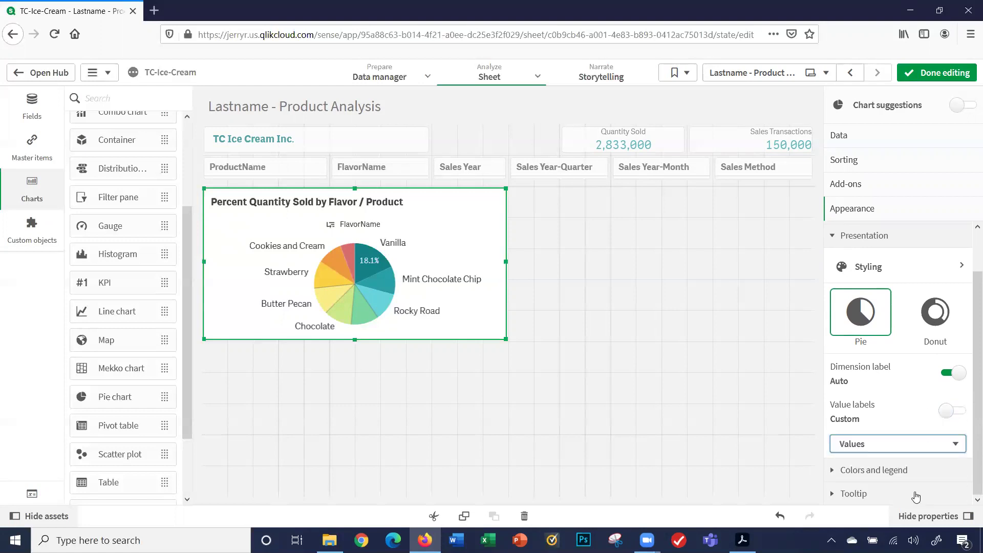
click(916, 444)
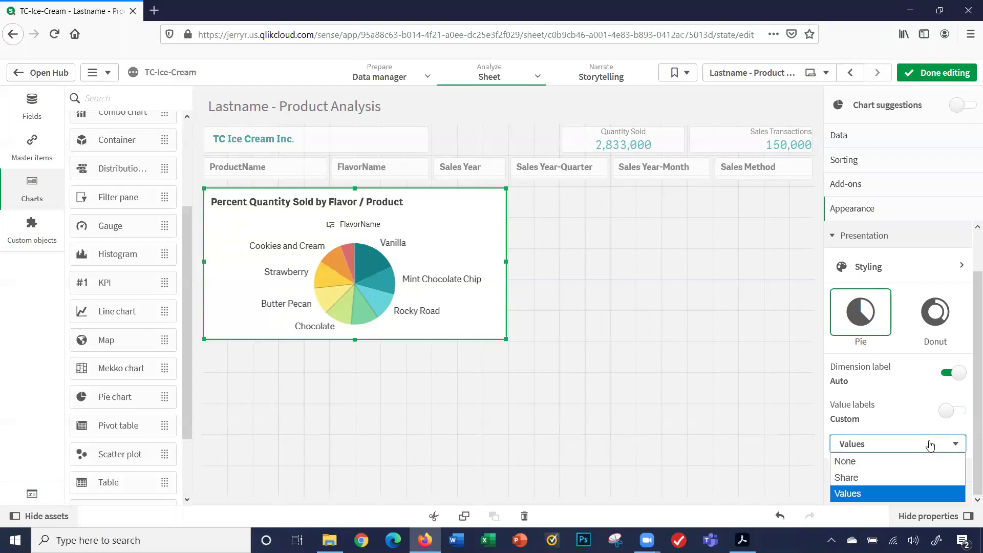
click(916, 461)
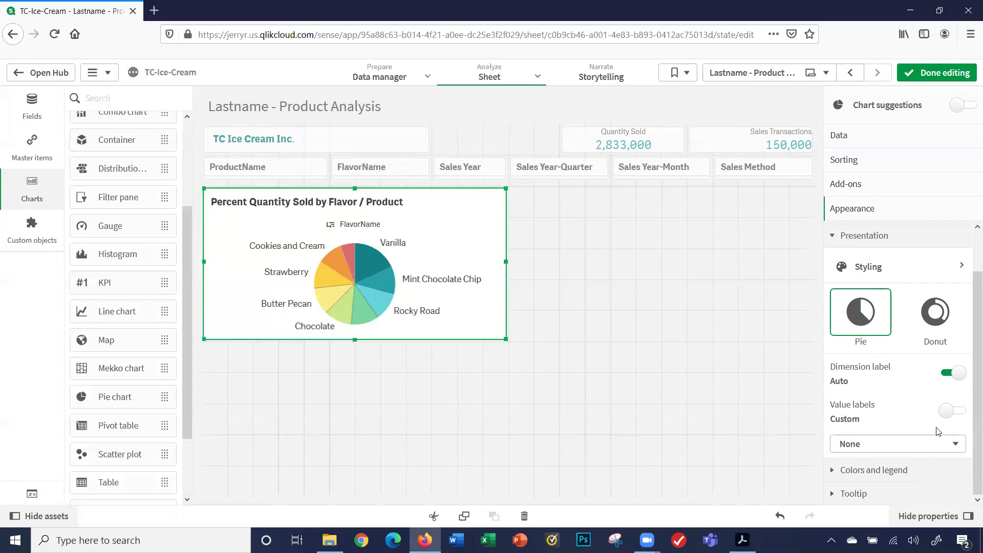
click(947, 411)
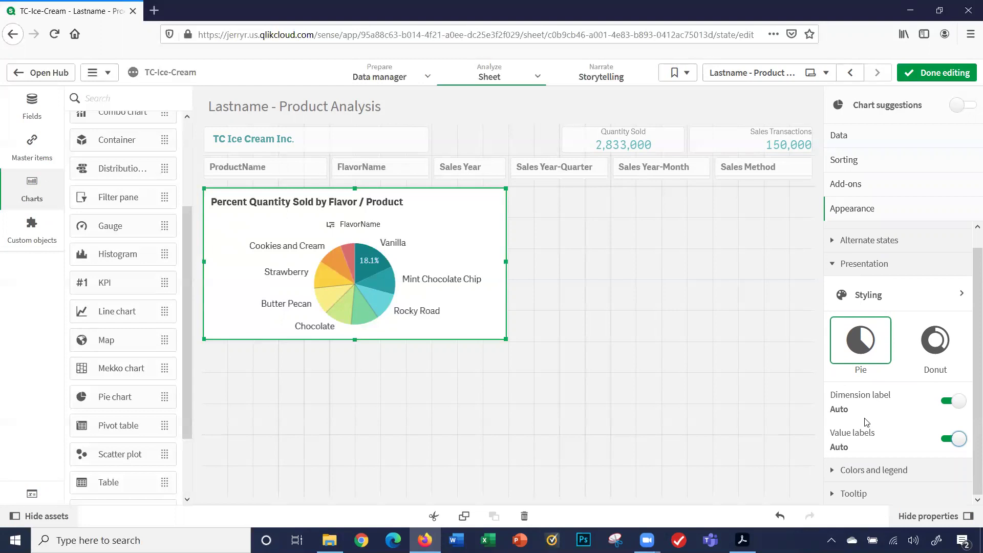
Turn off the pie chart legend under Colors and legend
click(832, 475)
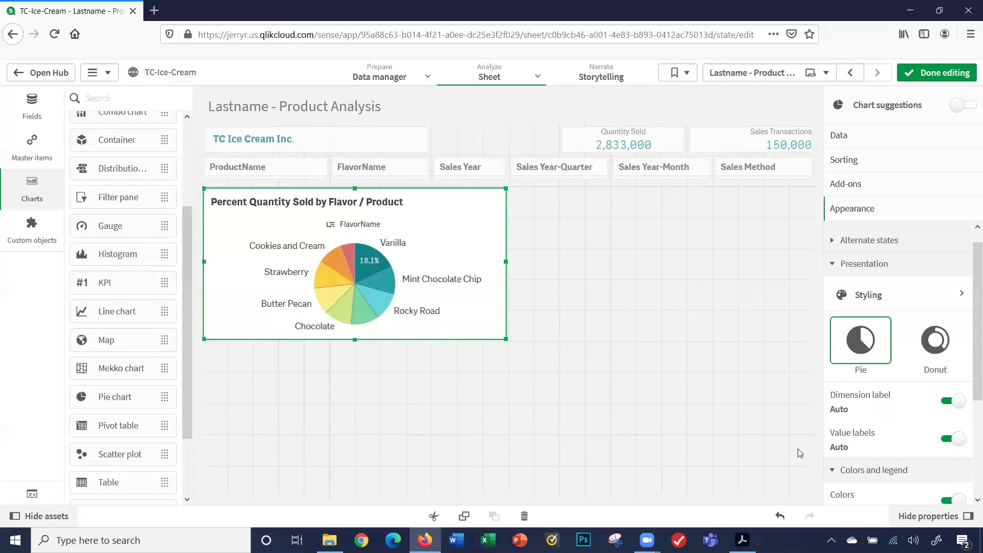
scroll(969, 374, down, 1)
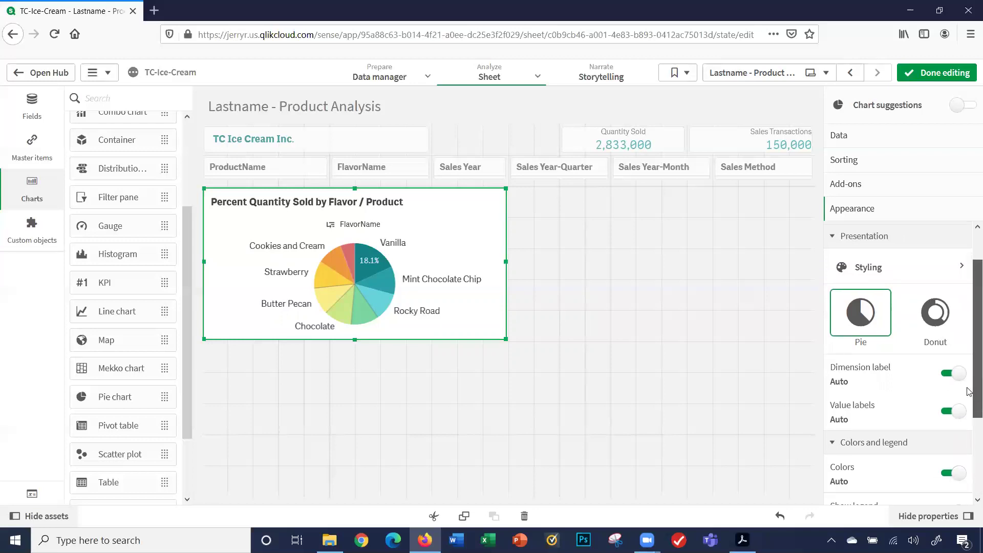
click(835, 238)
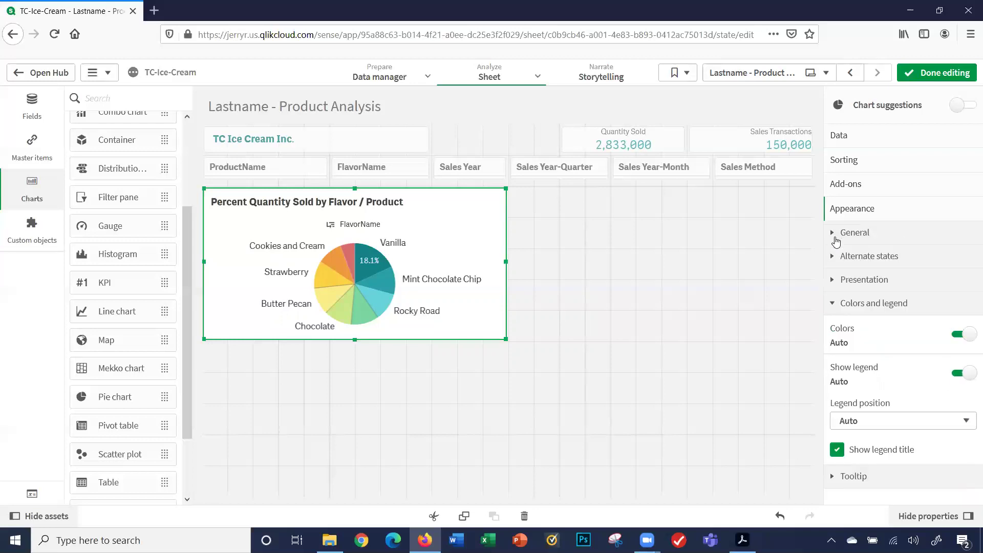
click(960, 379)
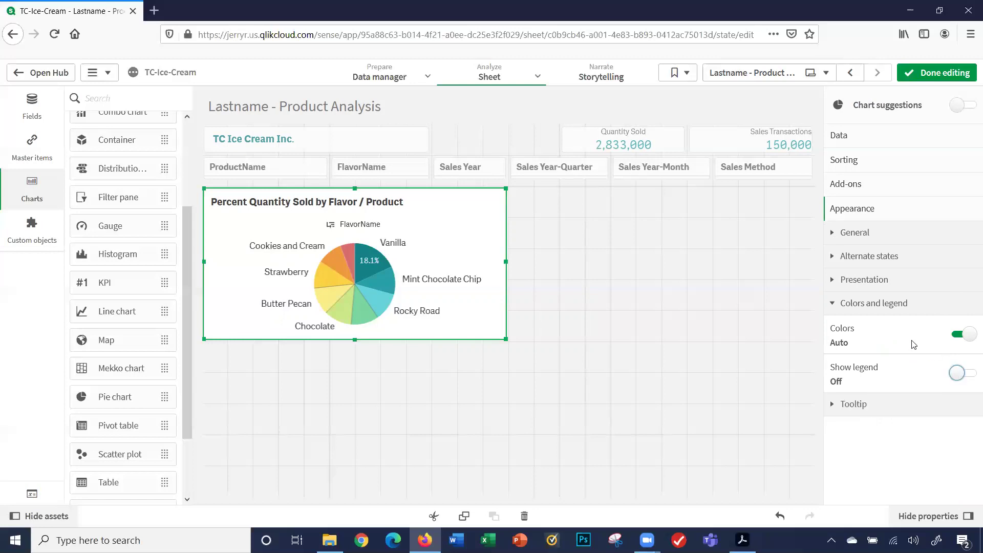
Set custom pie colours by dimension using FlavorDescription
click(957, 336)
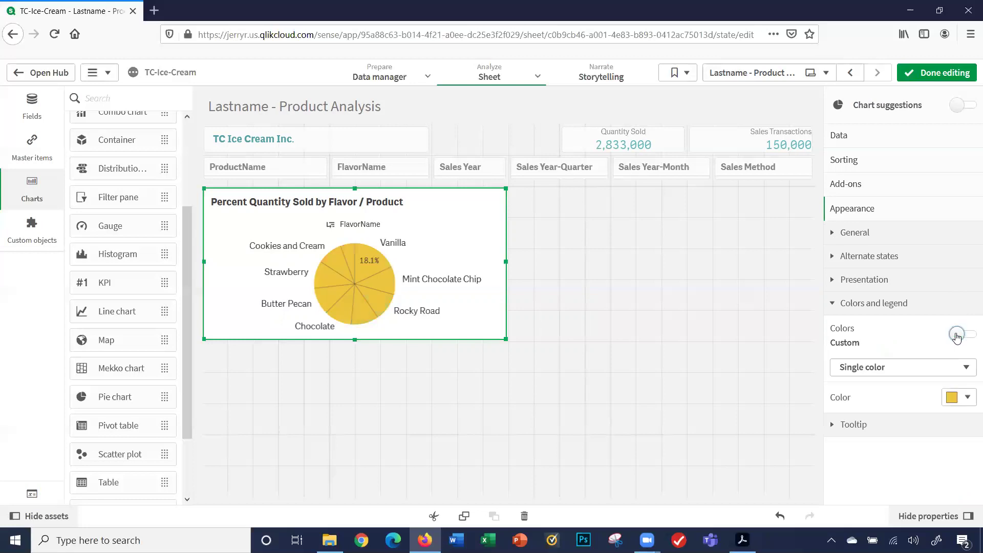
click(853, 368)
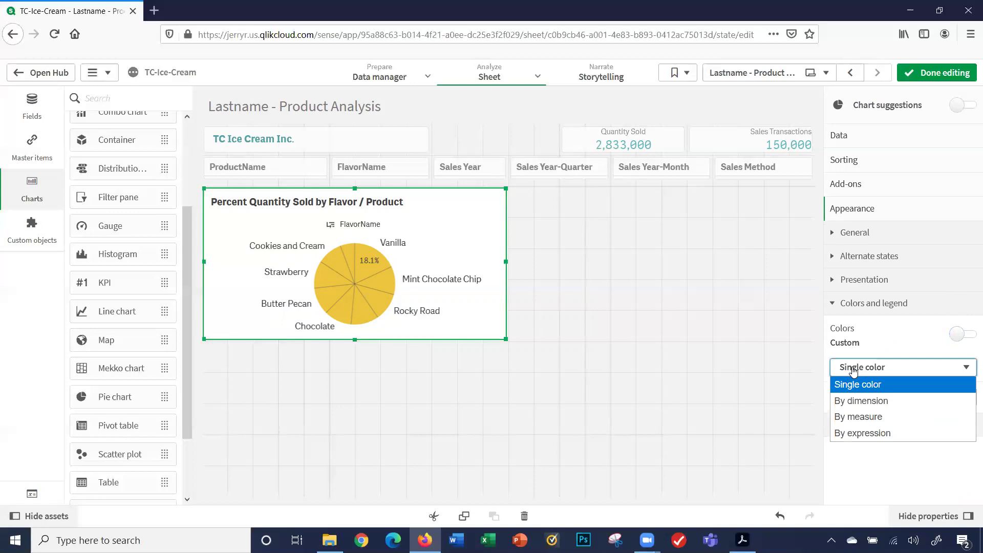
click(853, 401)
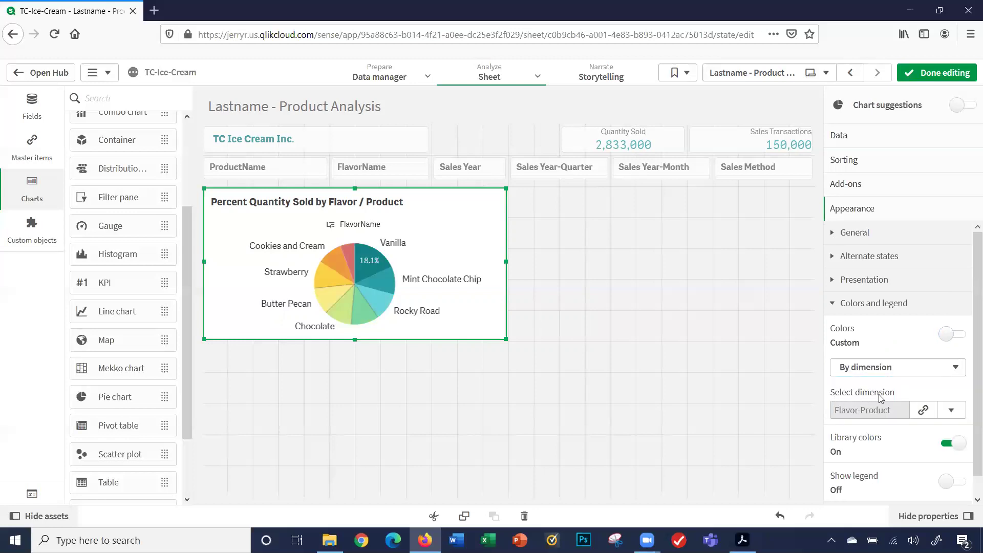
click(950, 411)
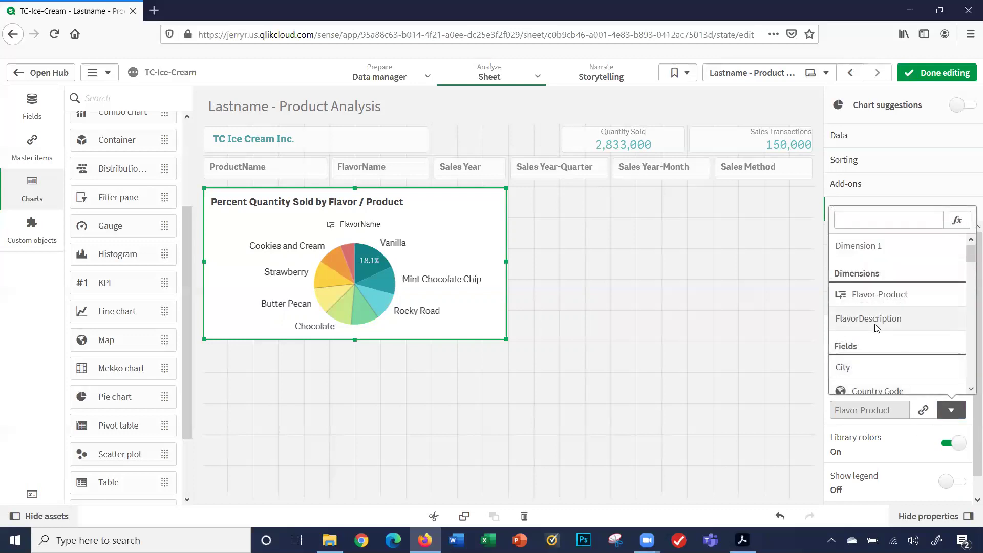
click(876, 319)
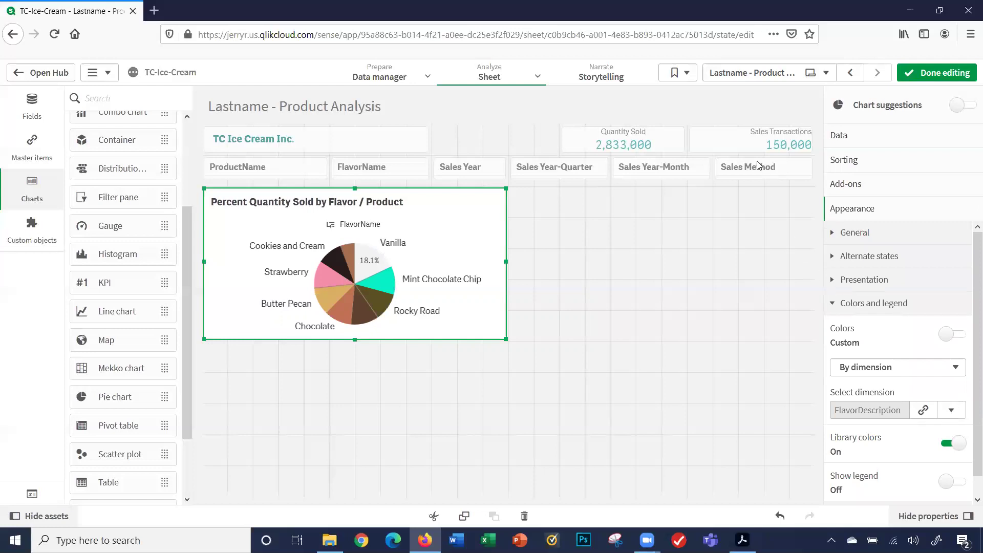
Preview the sheet, then resume editing and expand the master dimensions list
click(902, 78)
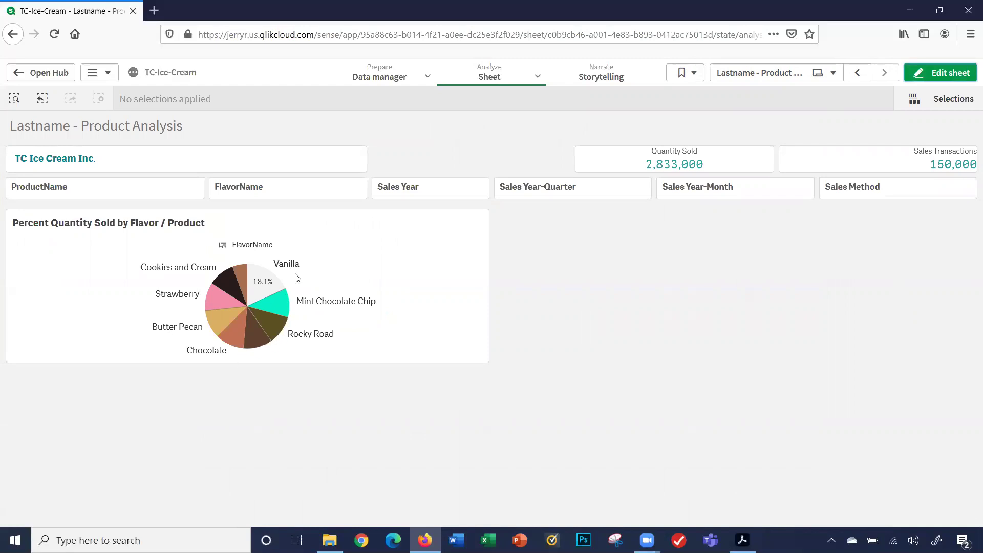
click(927, 73)
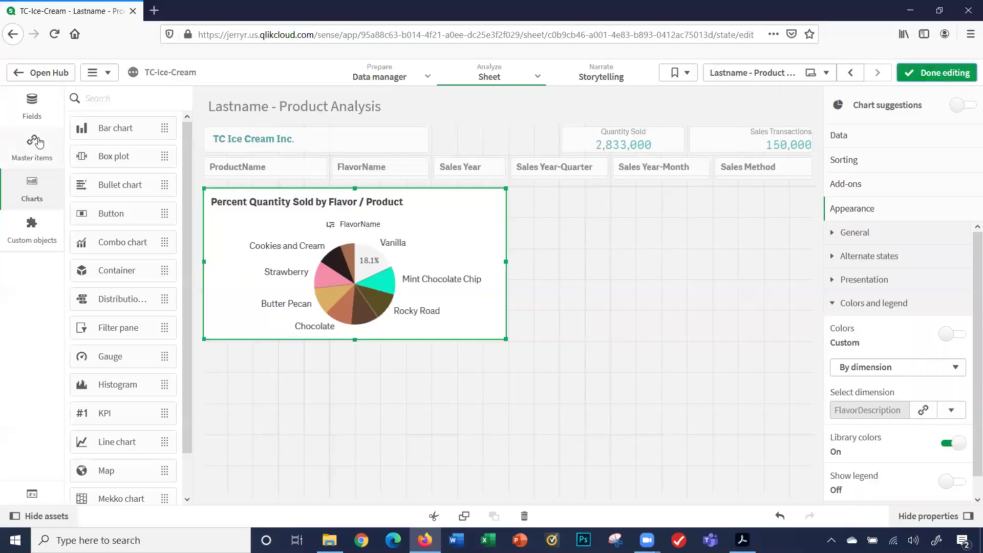
click(37, 142)
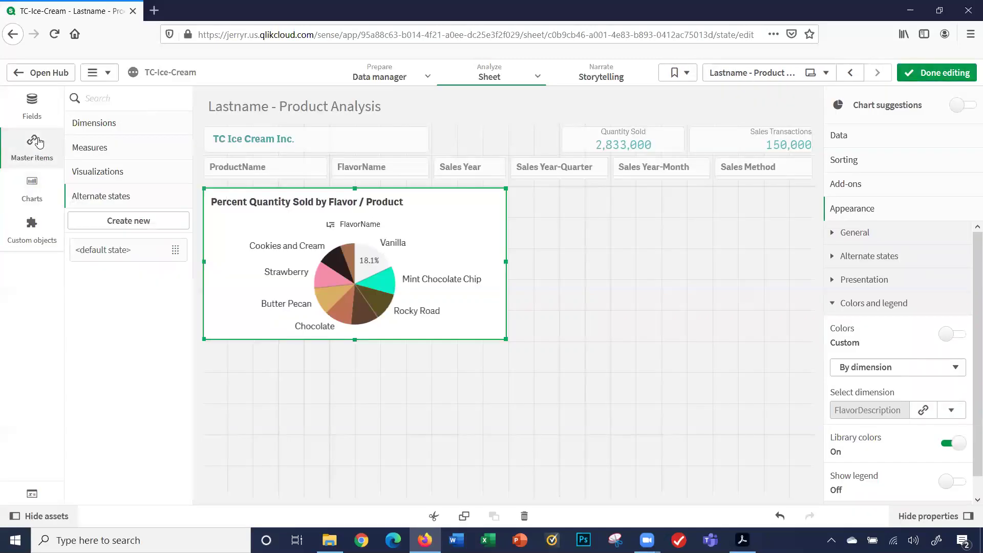
click(87, 131)
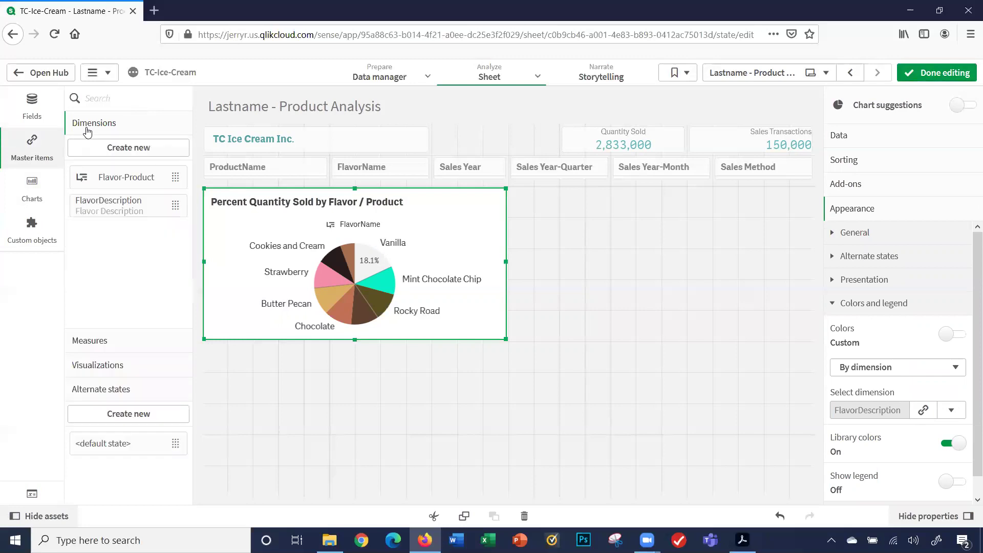
Check FlavorDescription's value colours without changing them, then finish editing
right_click(91, 209)
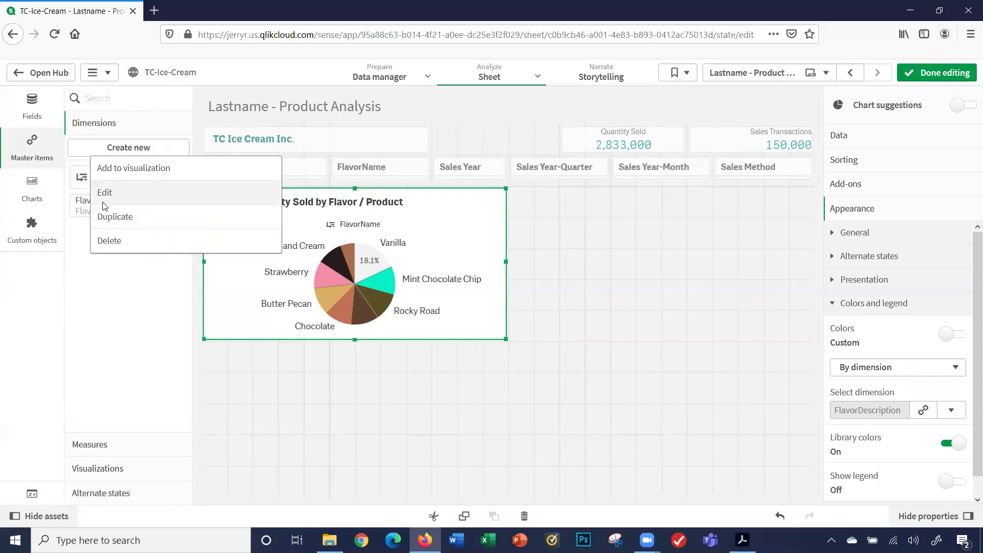
click(102, 199)
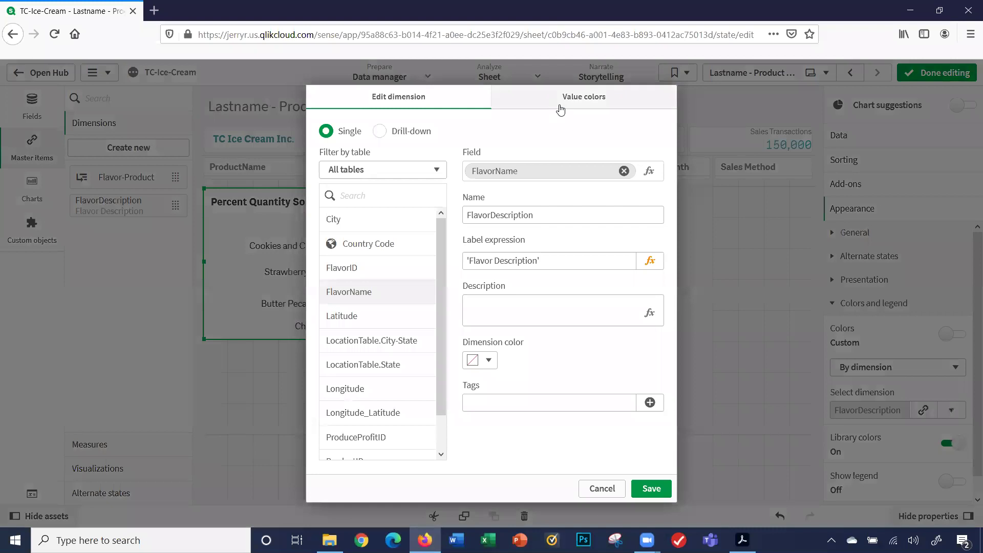
click(561, 104)
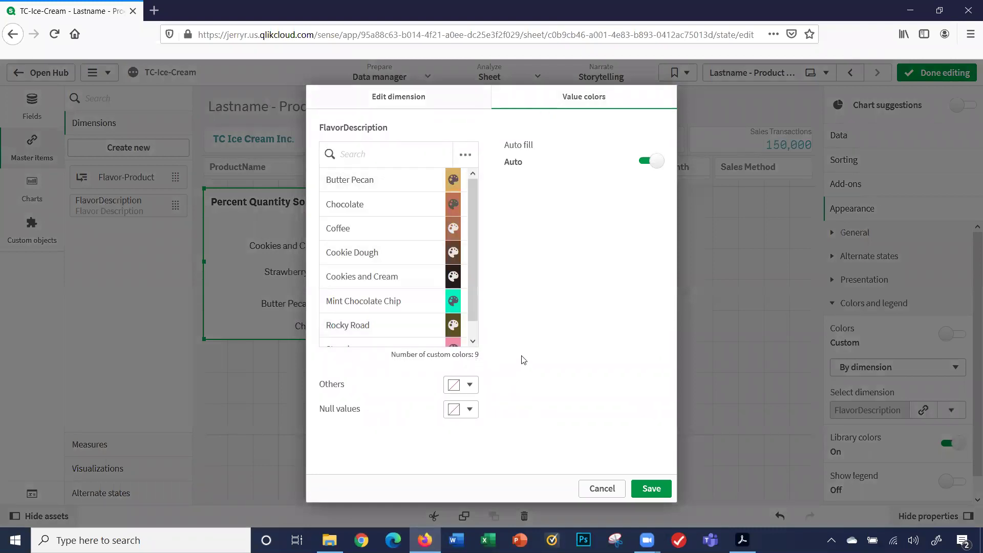
click(587, 492)
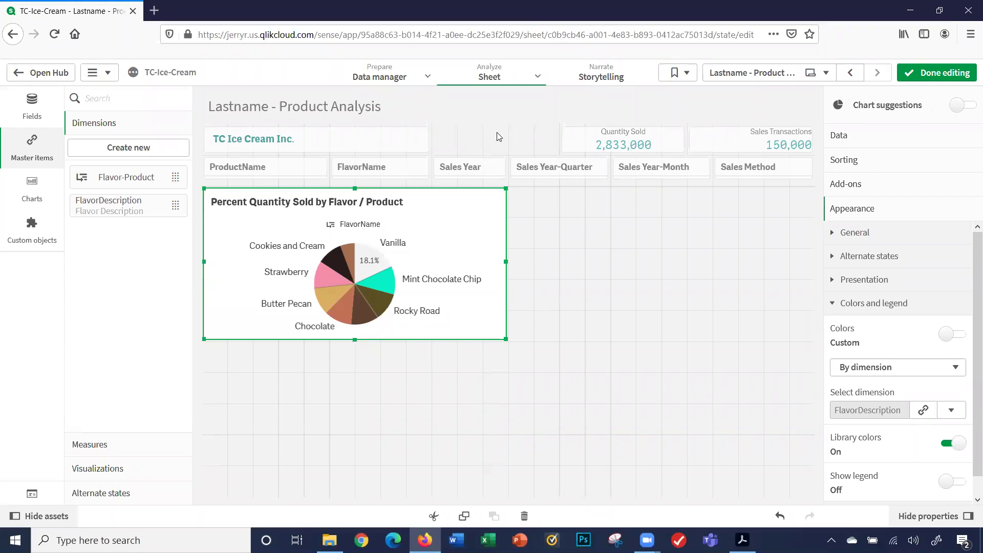
click(933, 73)
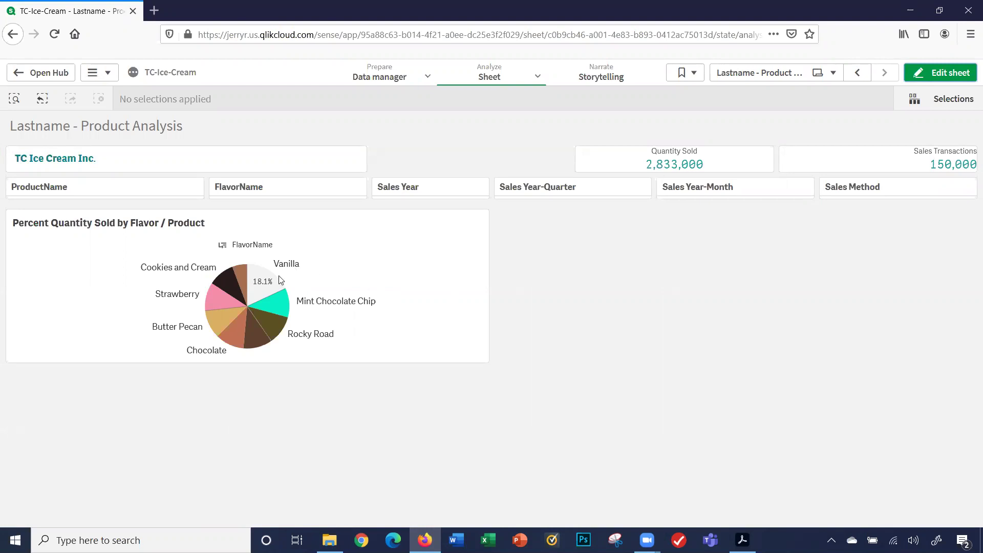
click(216, 322)
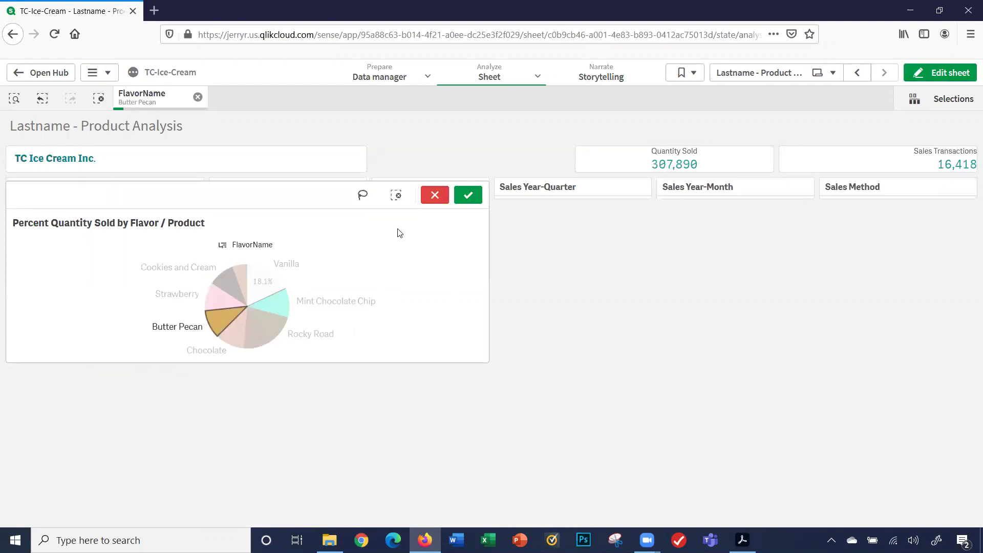
click(468, 200)
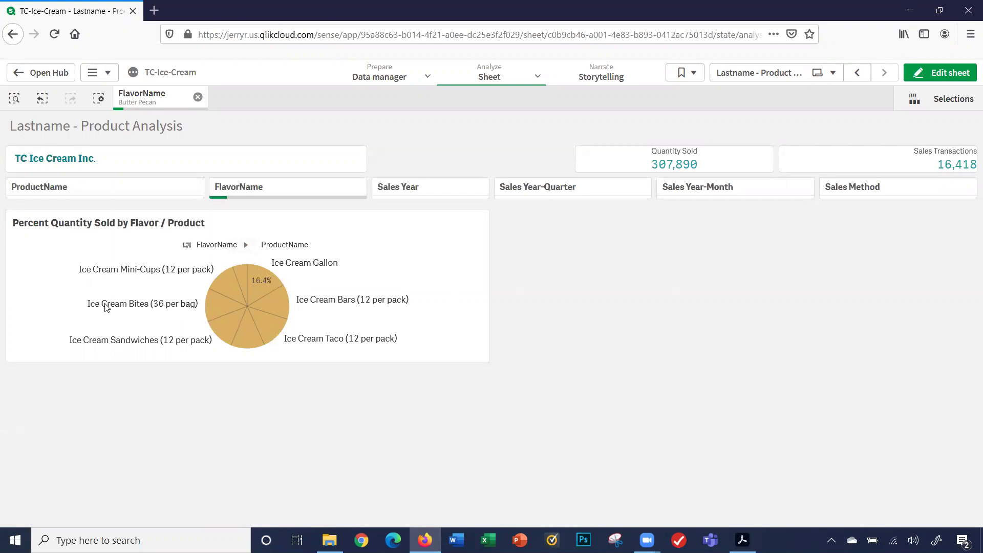
mouse_move(124, 313)
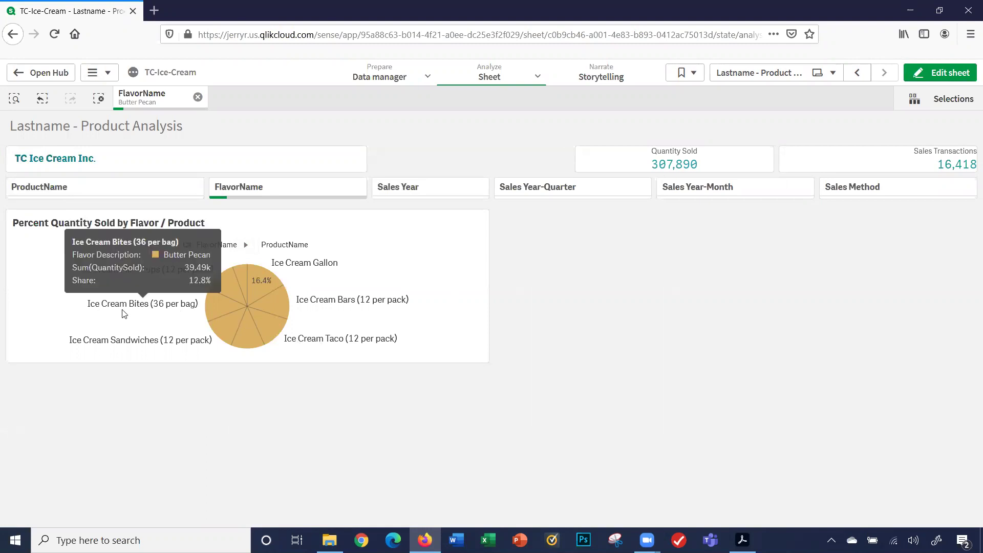
click(198, 97)
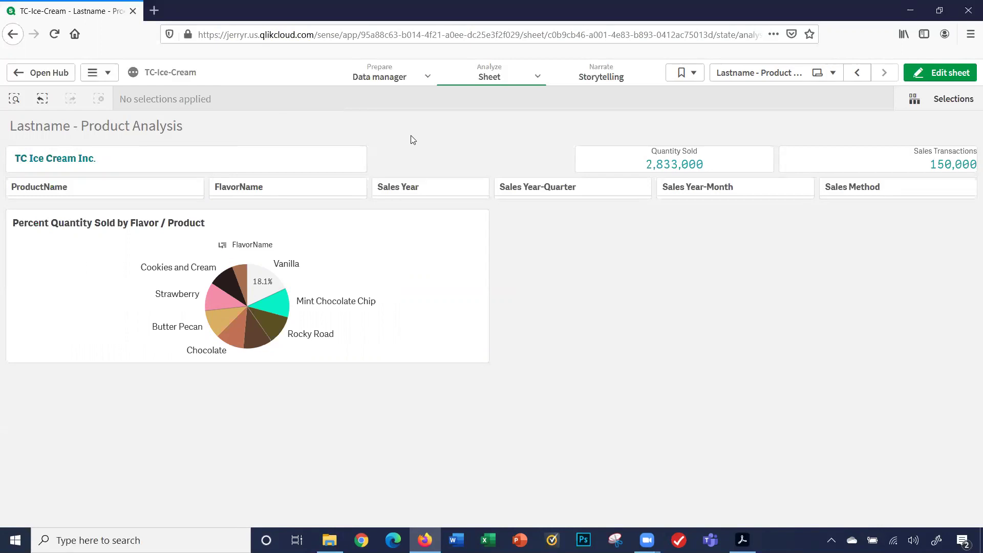
Add a bar chart right of the pie chart, stretched to the pie's height
click(923, 74)
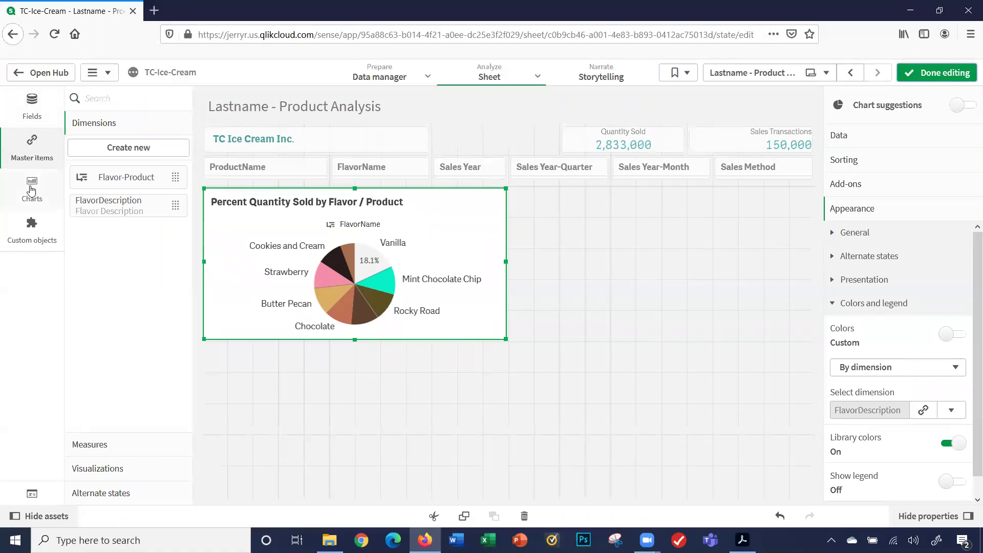
click(31, 191)
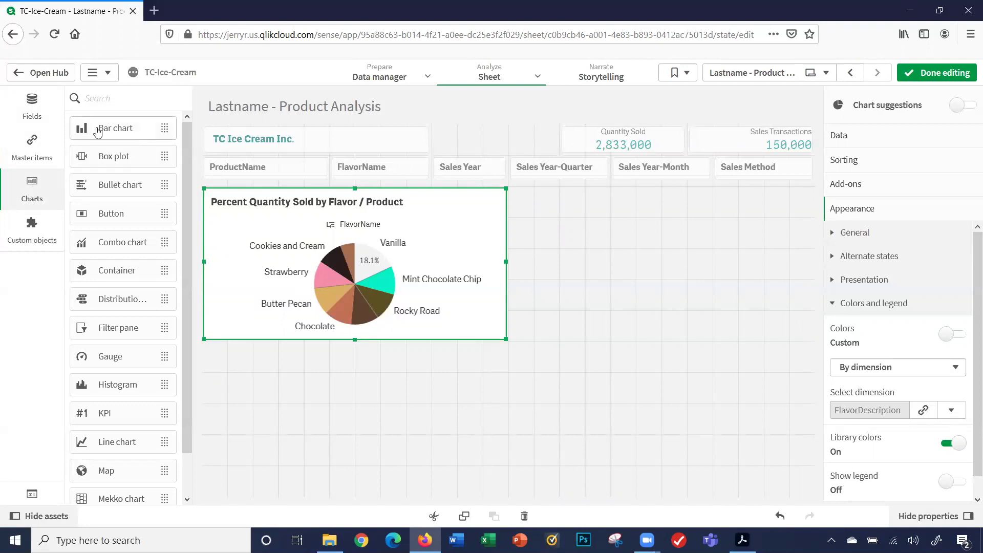
drag(97, 132, 603, 256)
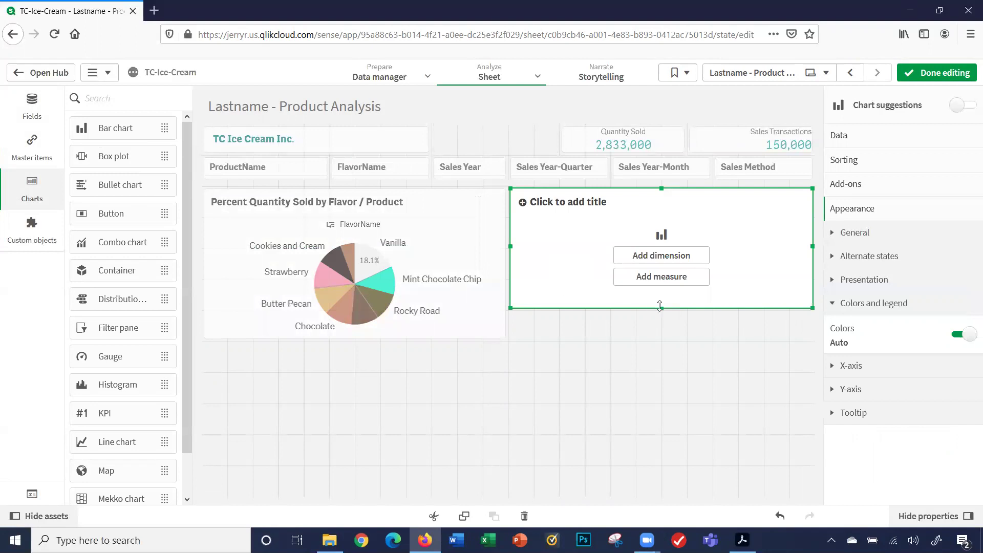
drag(660, 306, 674, 337)
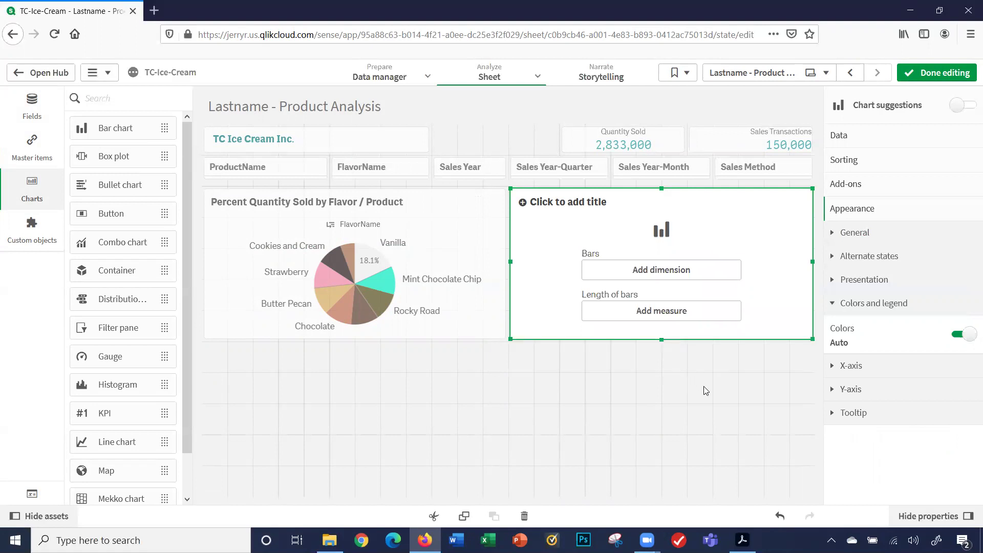
Copy the heading 'Quantity Sold by Flavor/Product' from the project PDF in Acrobat
mouse_move(742, 539)
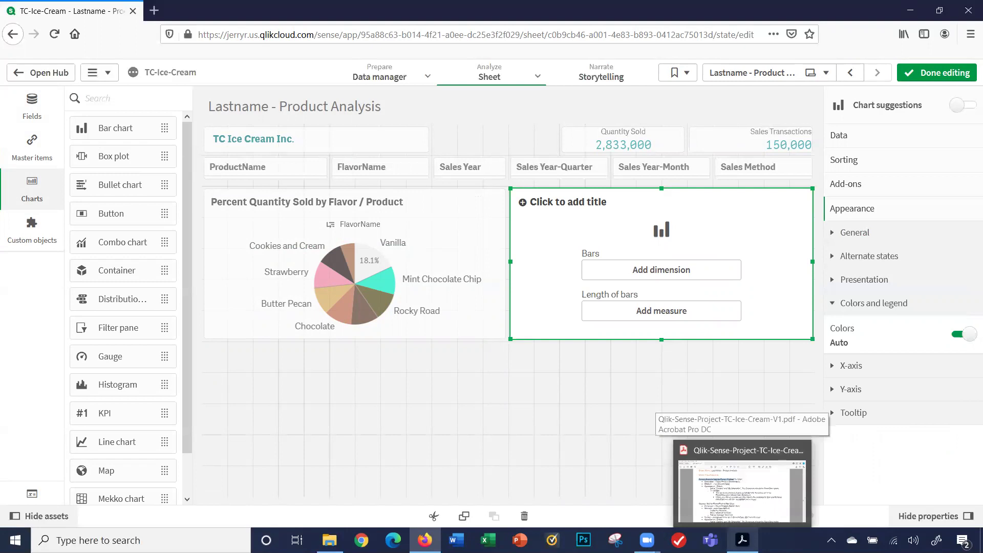
click(742, 489)
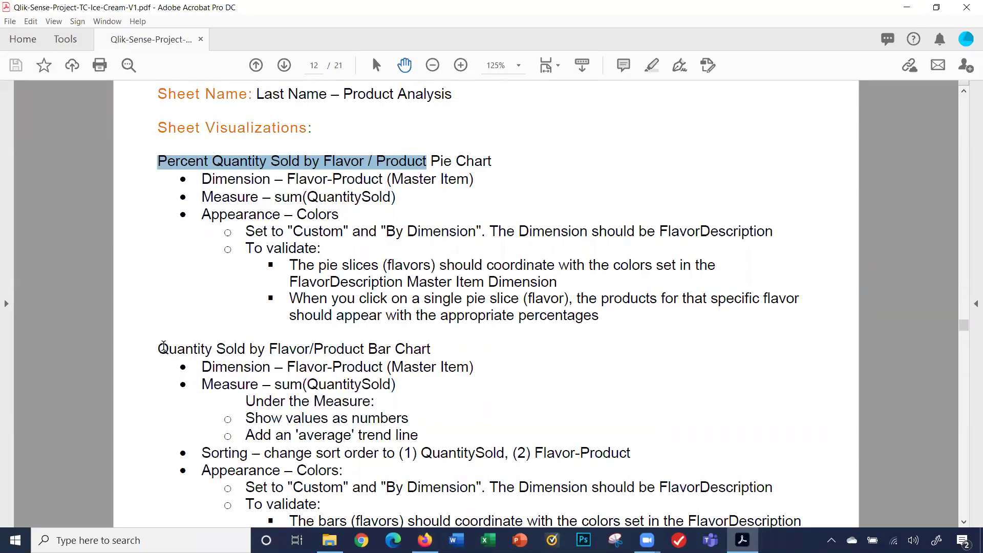
drag(163, 346, 364, 347)
key(ctrl+c)
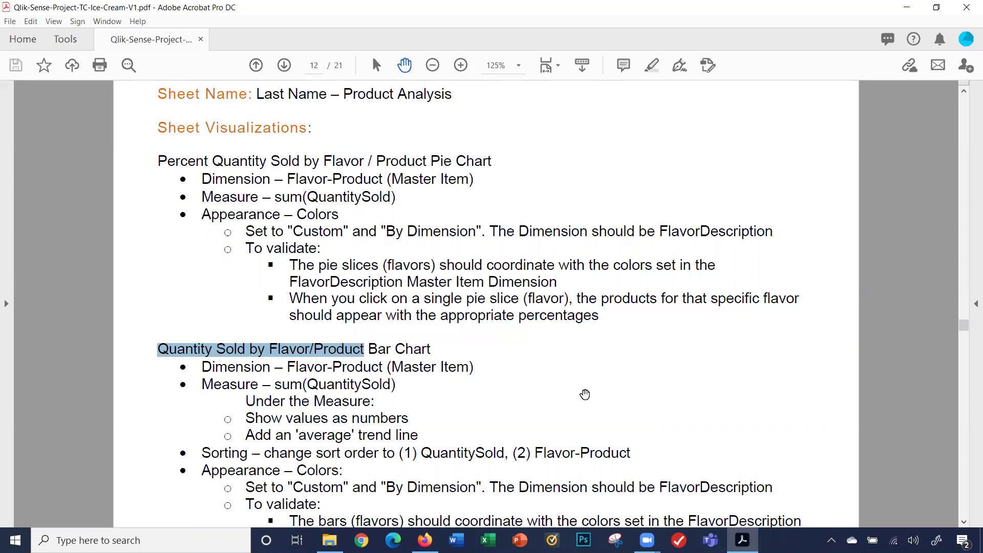
click(424, 540)
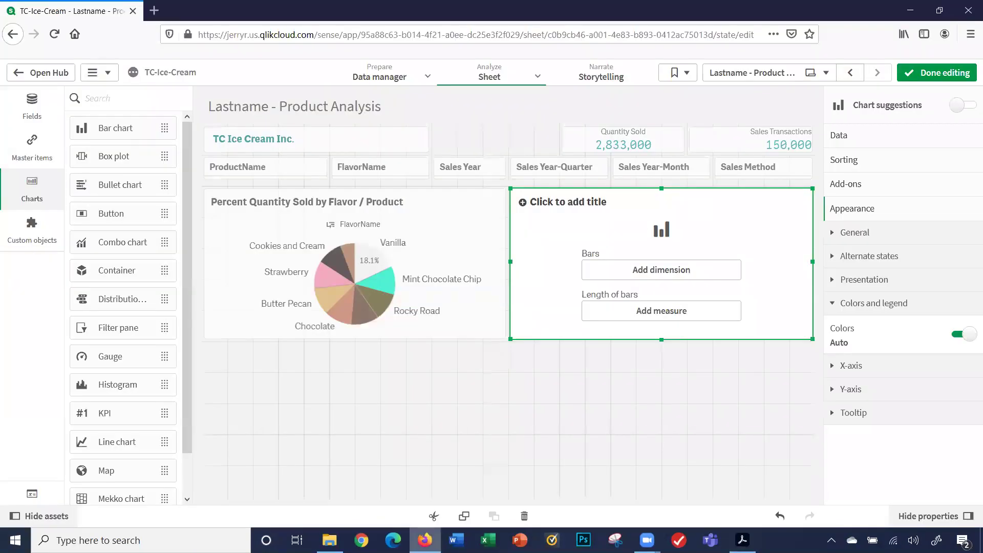
Title the new bar chart 'Quantity Sold by Flavor/Product'
click(537, 200)
key(ctrl+v)
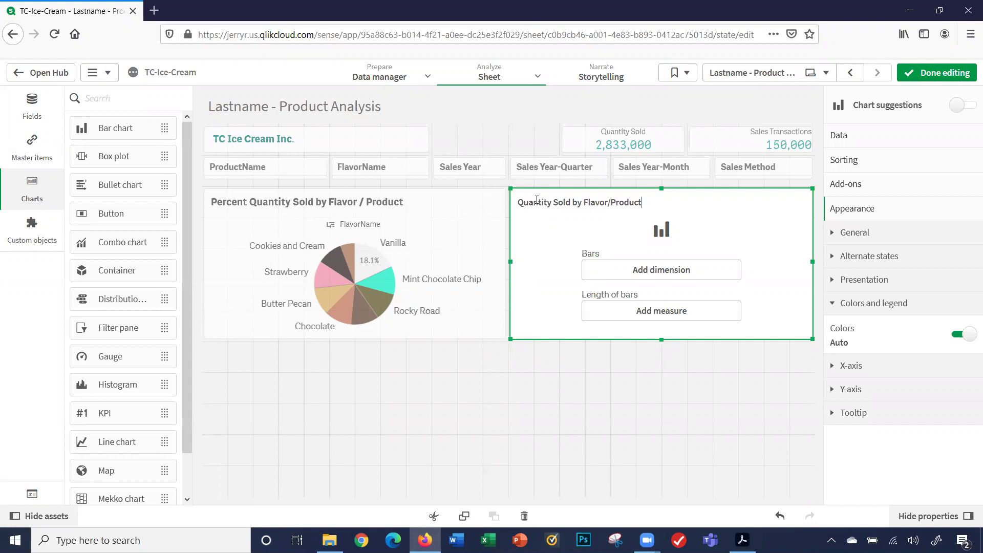
key(Return)
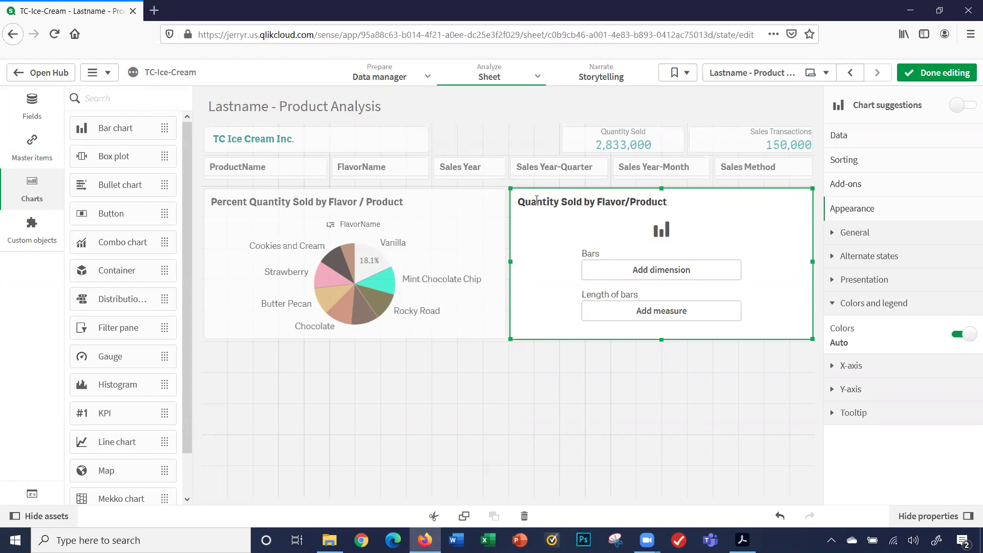
Add Flavor-Product as the dimension and Sum(QuantitySold) as the measure
click(630, 271)
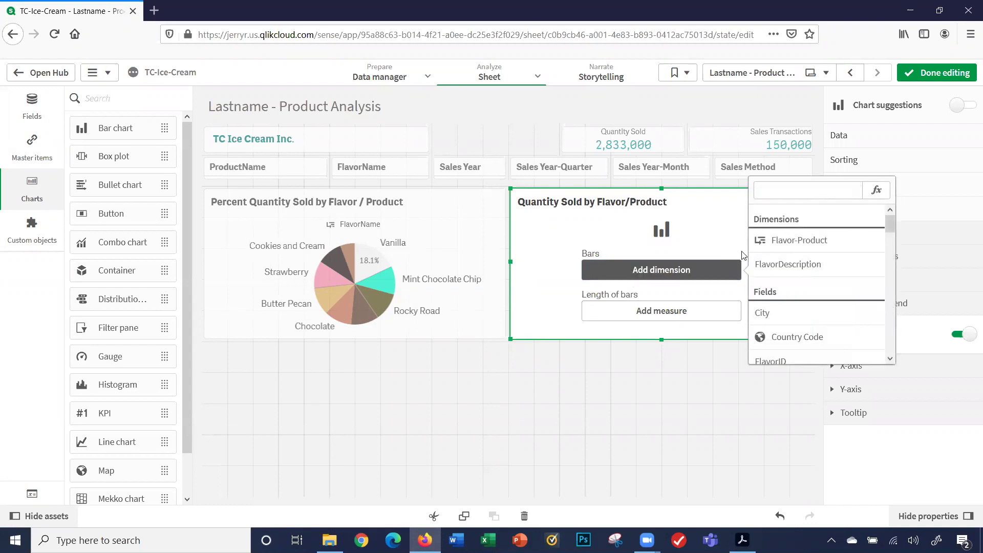
click(784, 245)
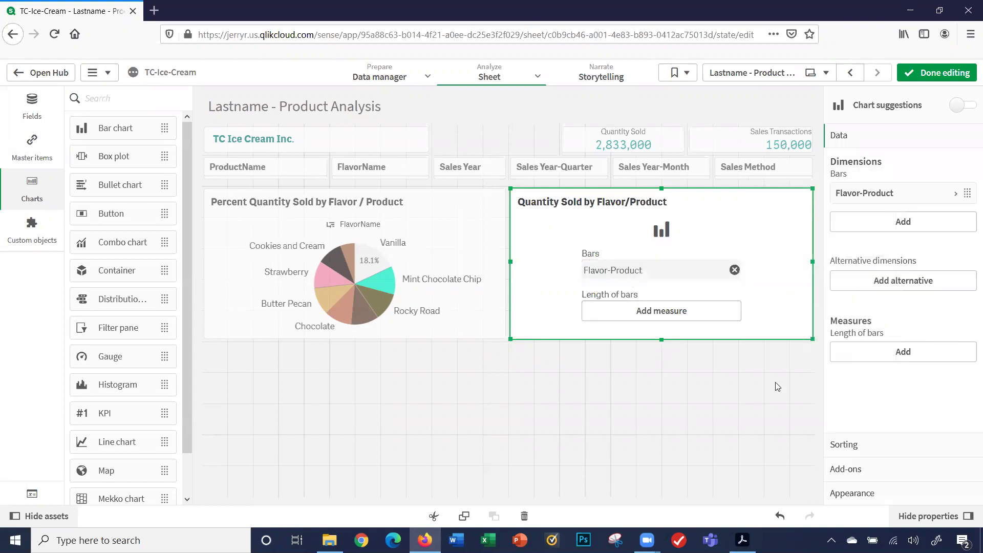
click(695, 316)
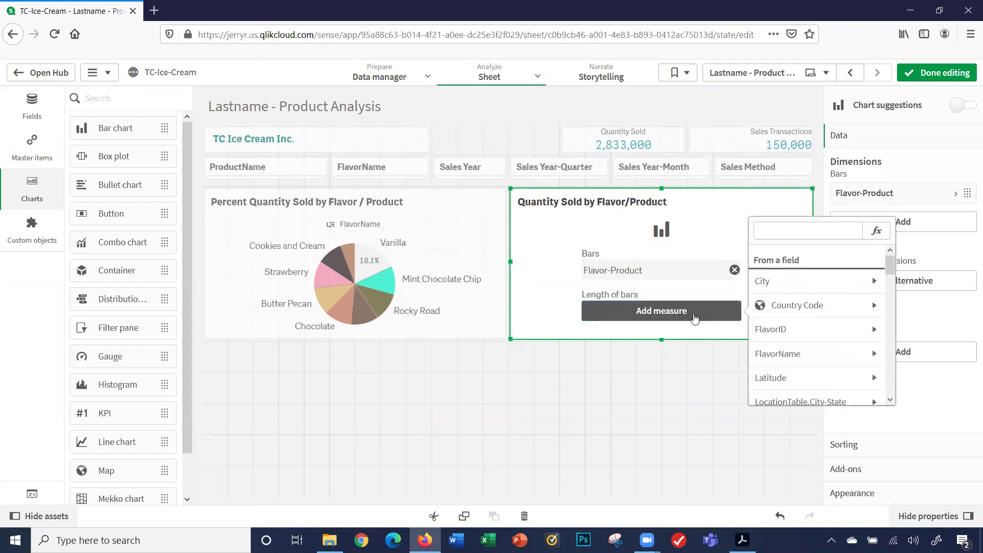
click(762, 232)
text(qu)
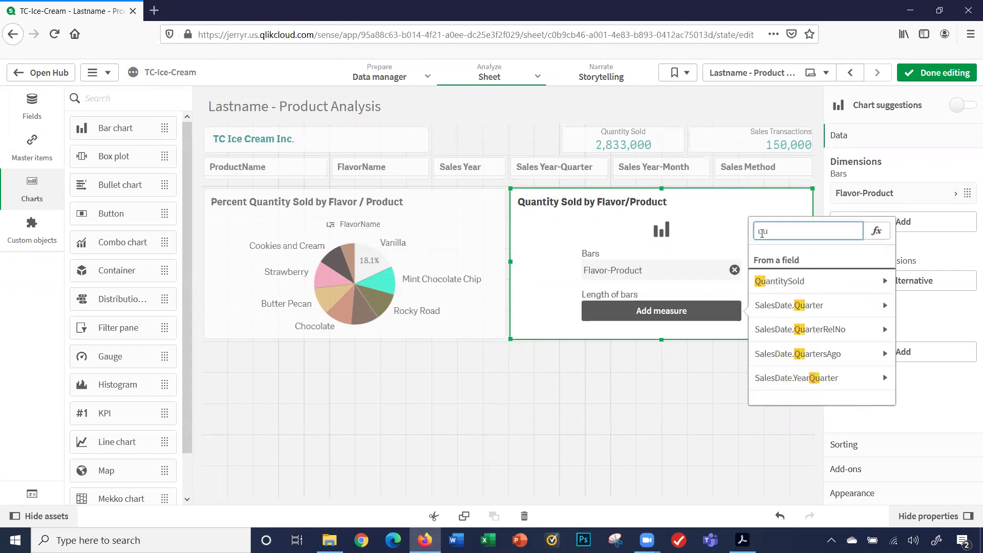
text(a)
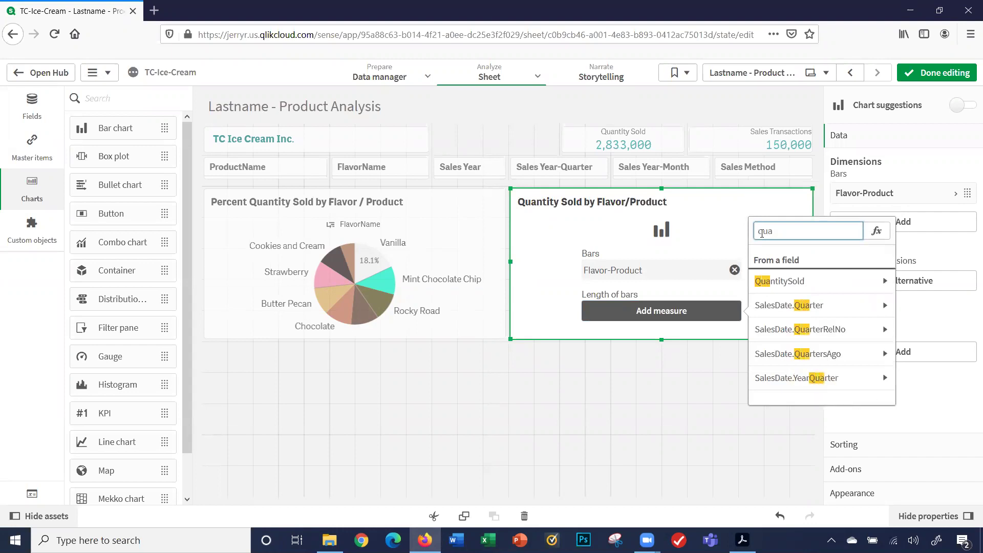
click(806, 281)
click(806, 276)
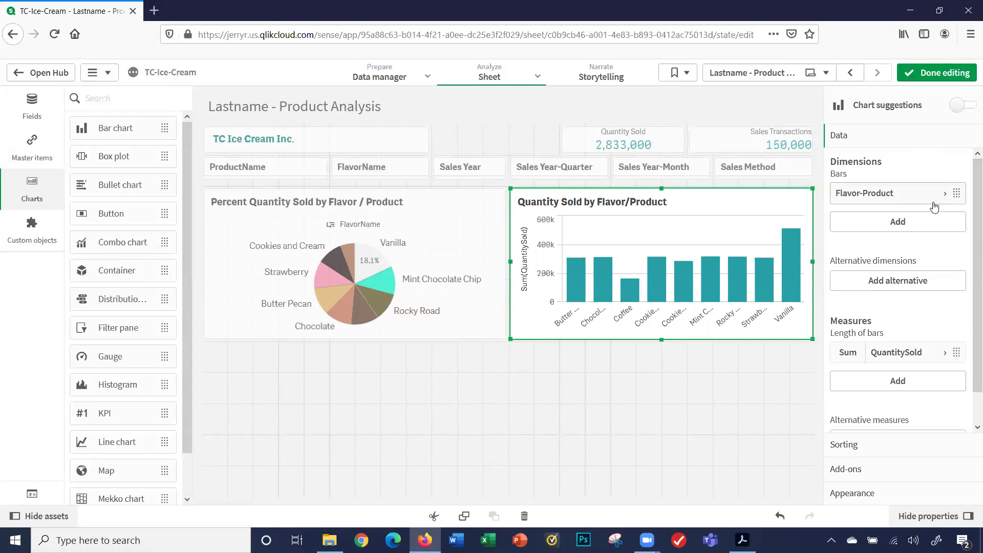
scroll(935, 290, down, 1)
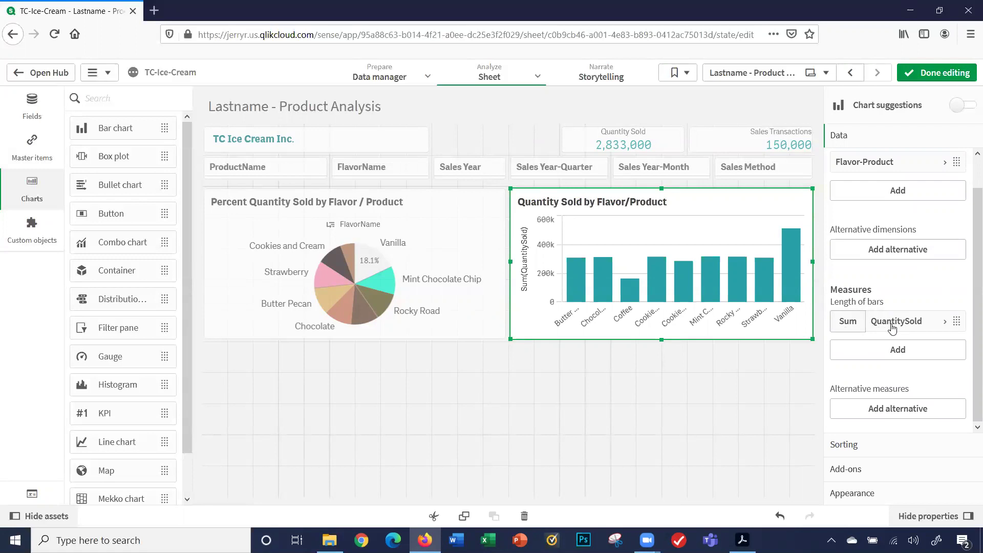
click(944, 328)
scroll(952, 358, down, 4)
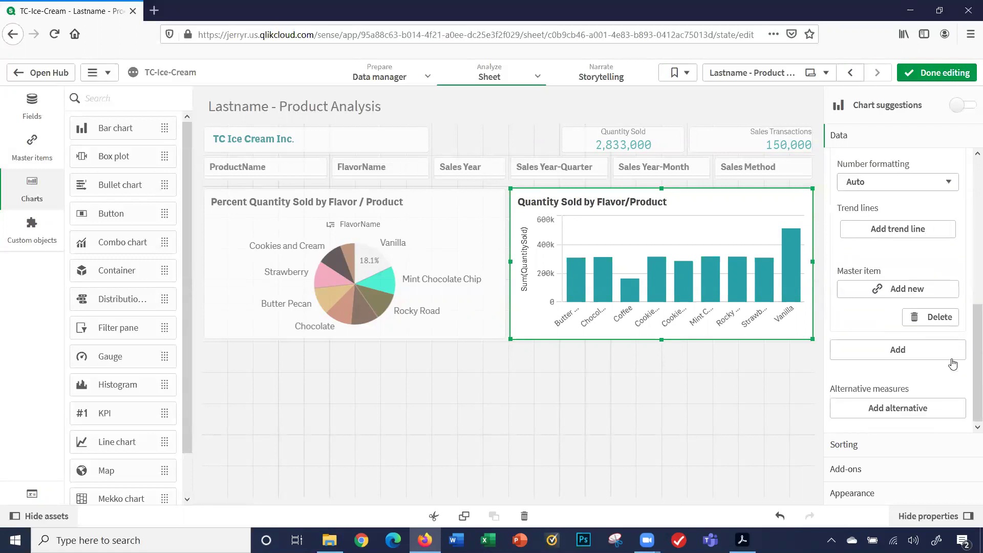
scroll(953, 364, up, 3)
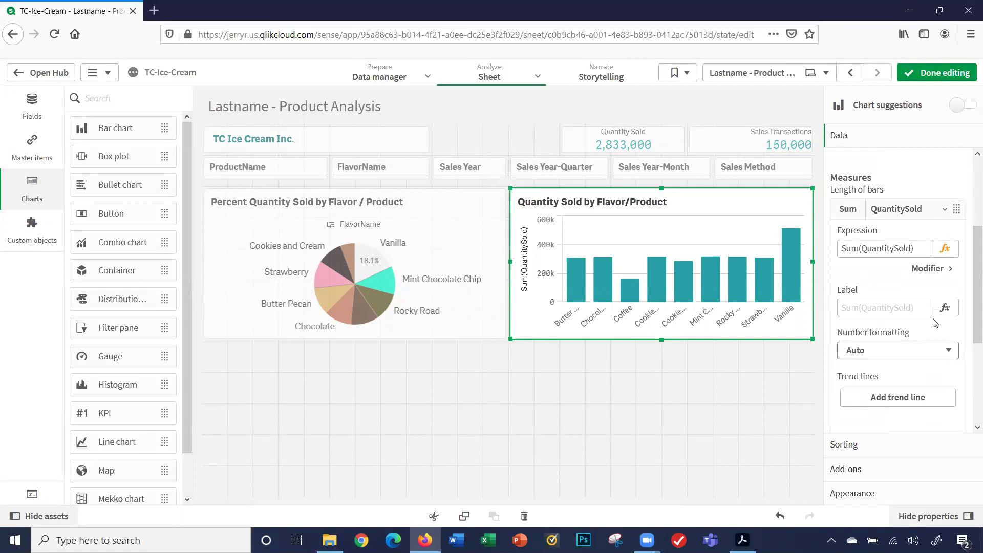
click(944, 249)
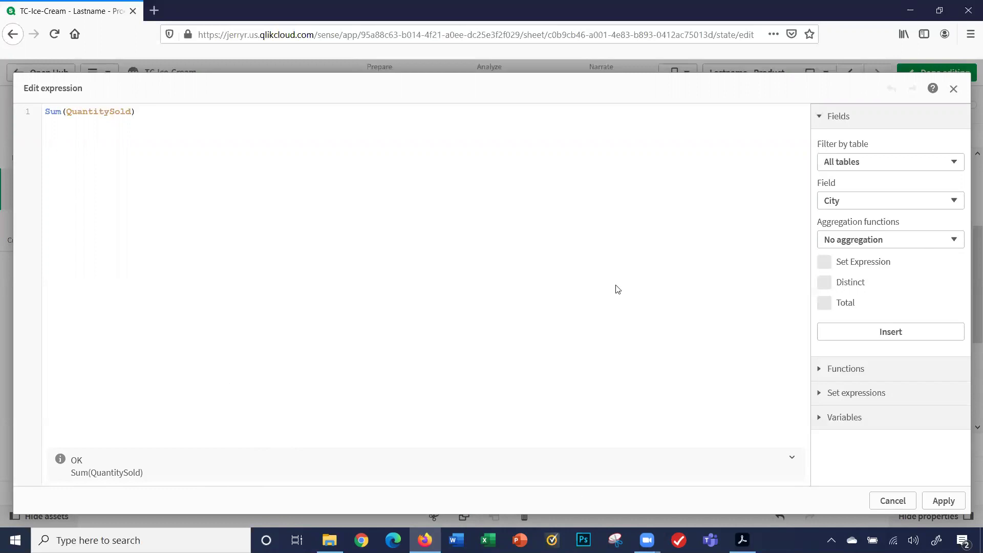
click(889, 501)
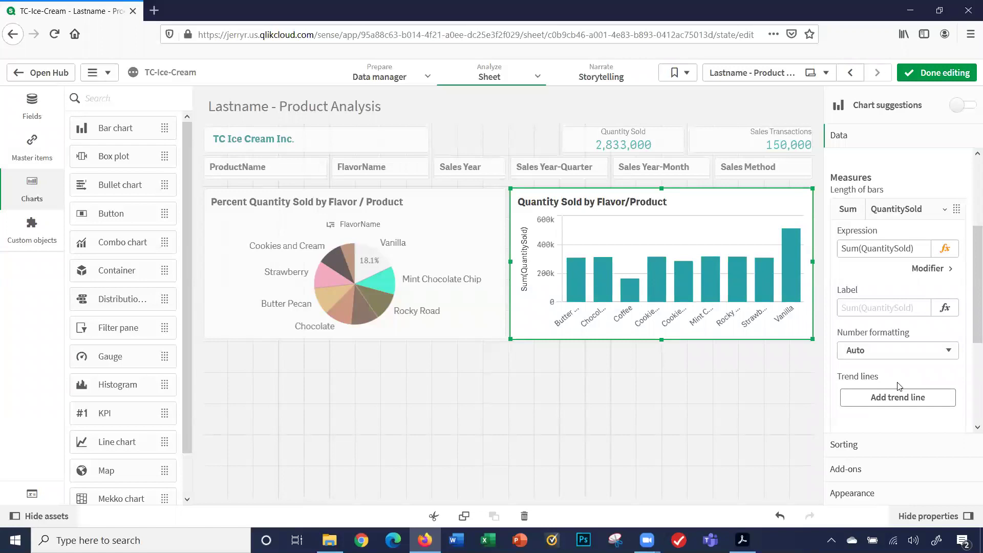
Label the QuantitySold measure 'Quantity Sold'
click(869, 306)
click(859, 308)
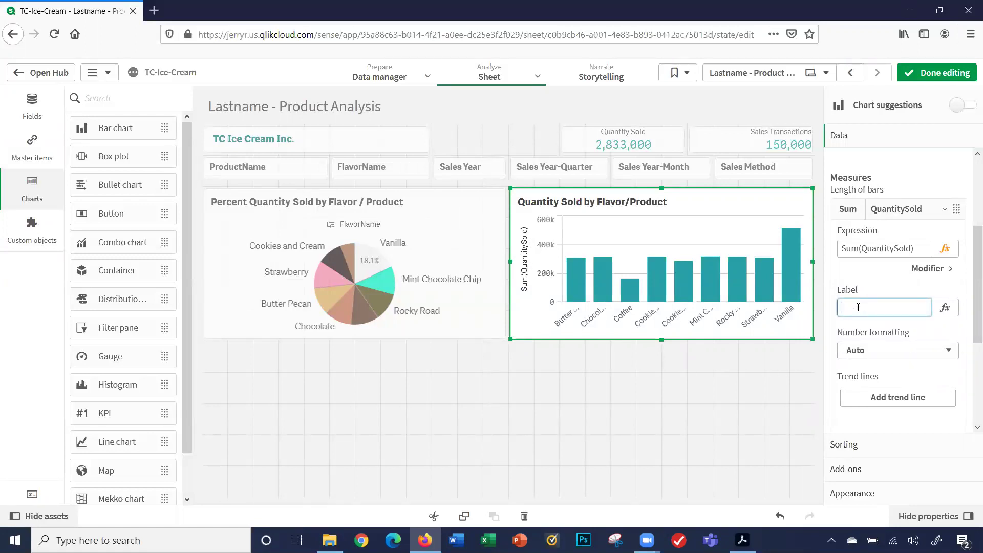
text(Quantity Sold)
key(Return)
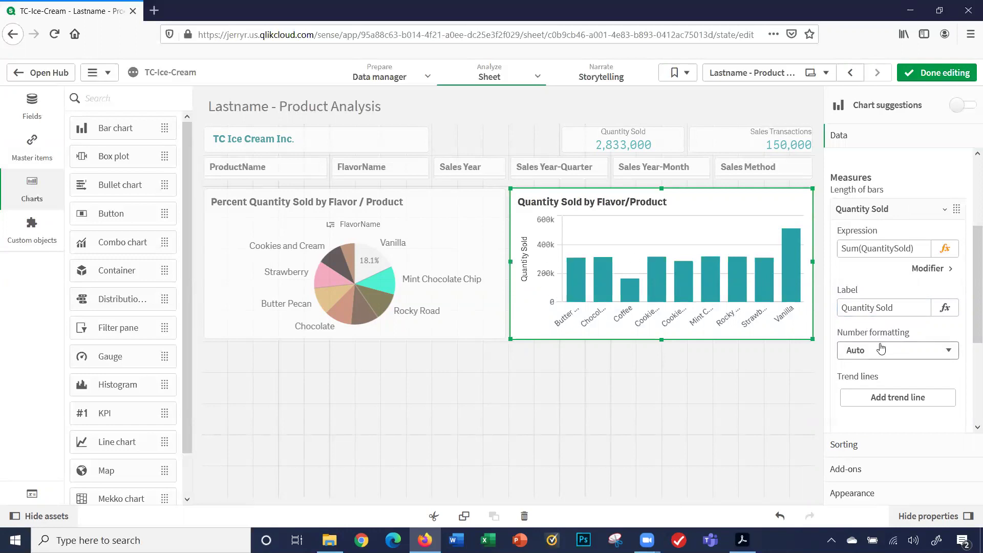
Format the measure as Number using the 1,000 whole-number pattern
click(950, 353)
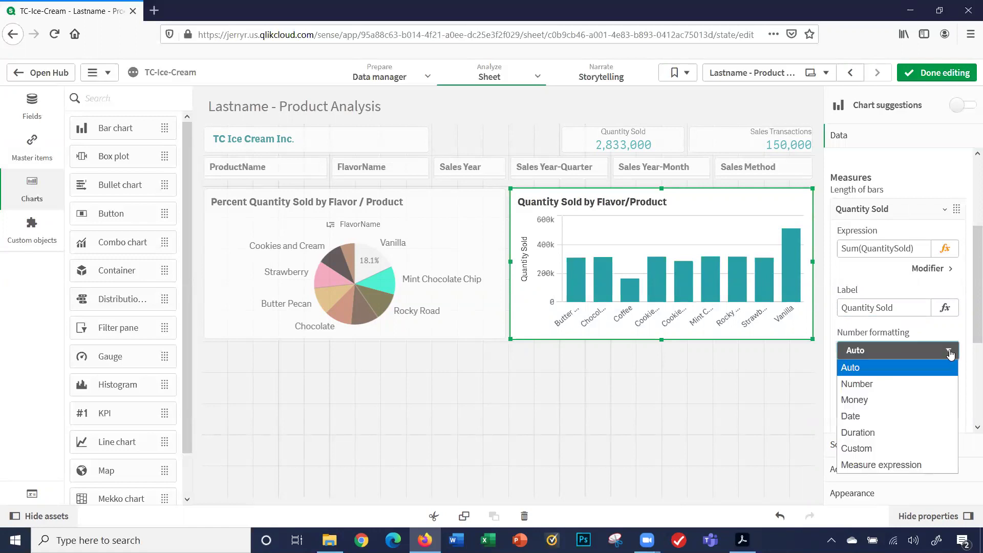
click(871, 382)
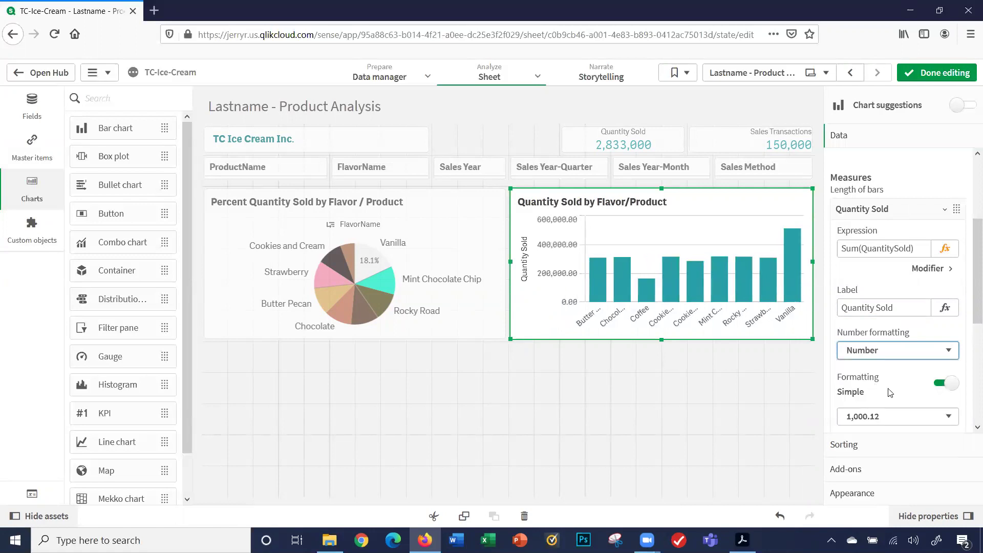
scroll(890, 393, down, 2)
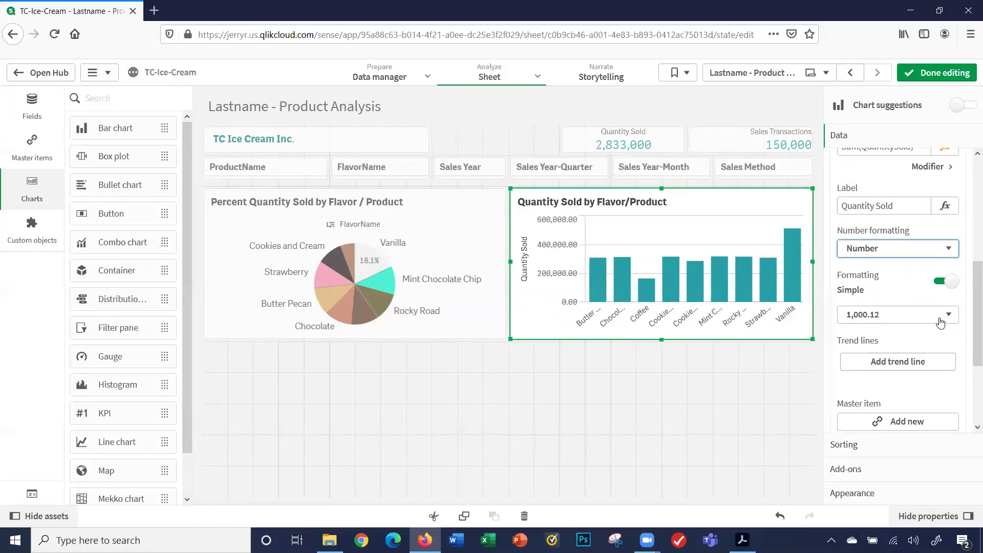
click(949, 320)
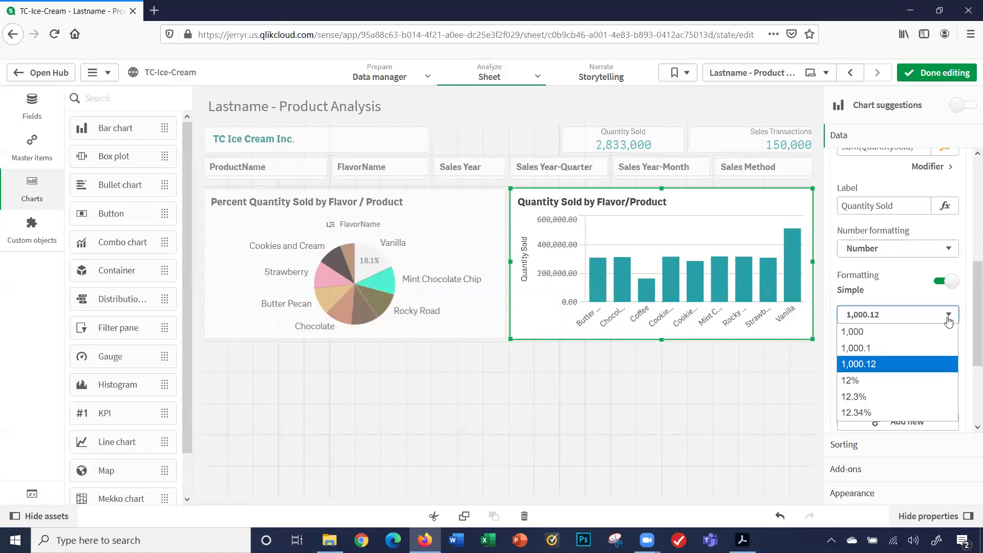
click(865, 332)
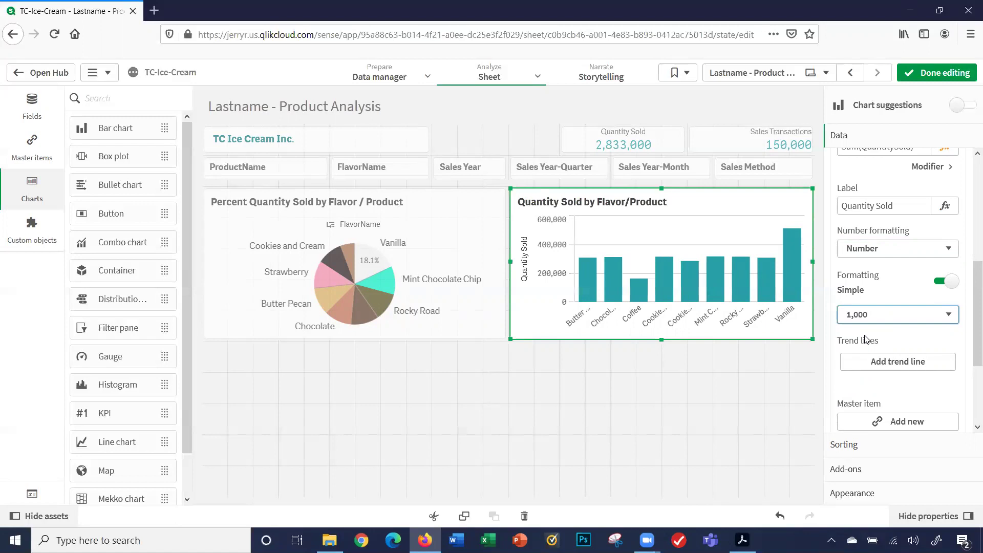
scroll(896, 381, down, 2)
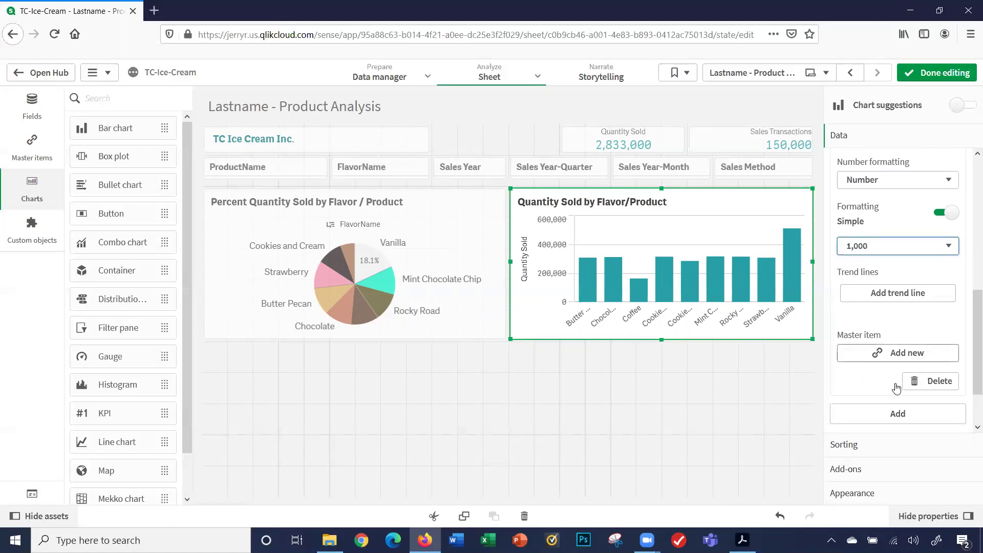
Add an Average-type trend line labelled 'Average'
click(876, 291)
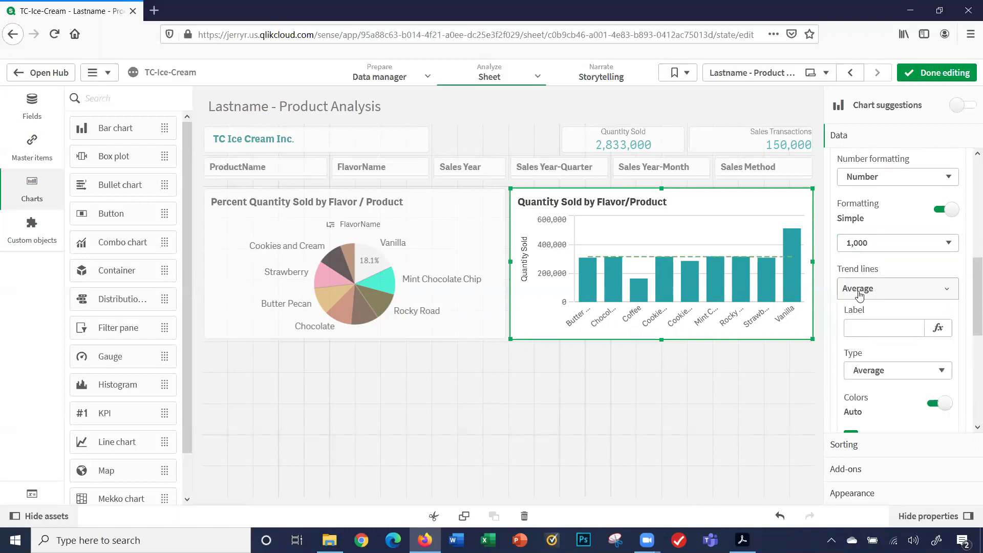
click(952, 295)
click(951, 295)
scroll(896, 333, down, 1)
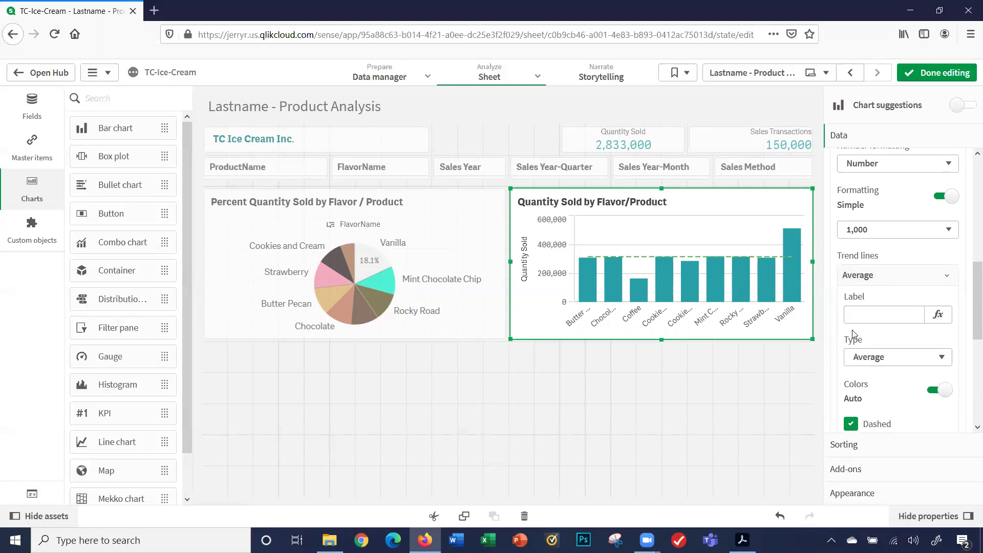
click(942, 360)
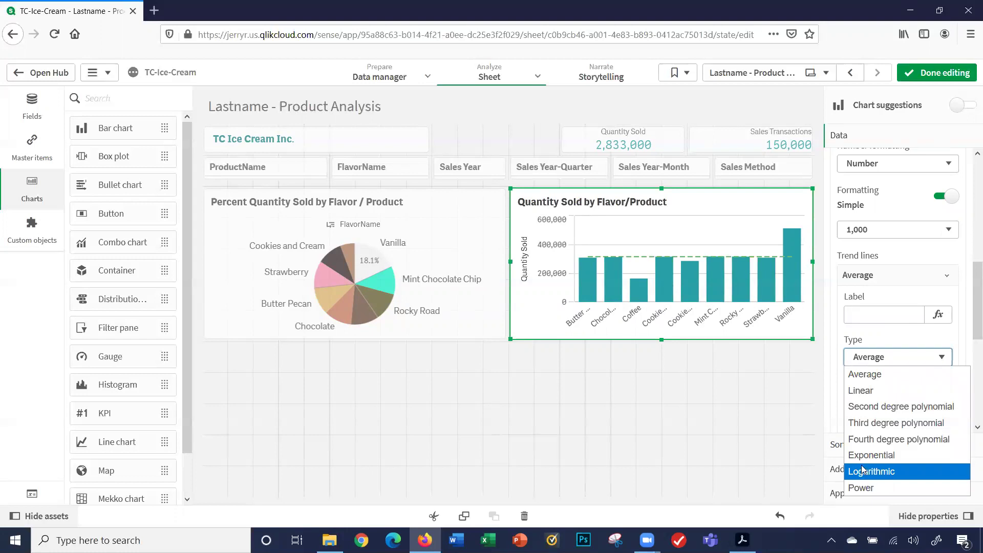
click(854, 375)
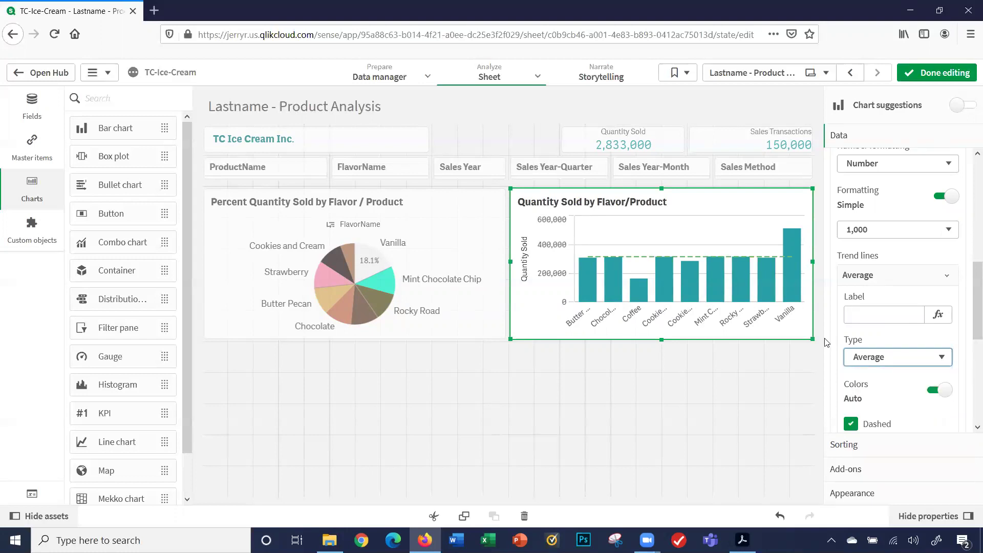
click(853, 316)
text(Average)
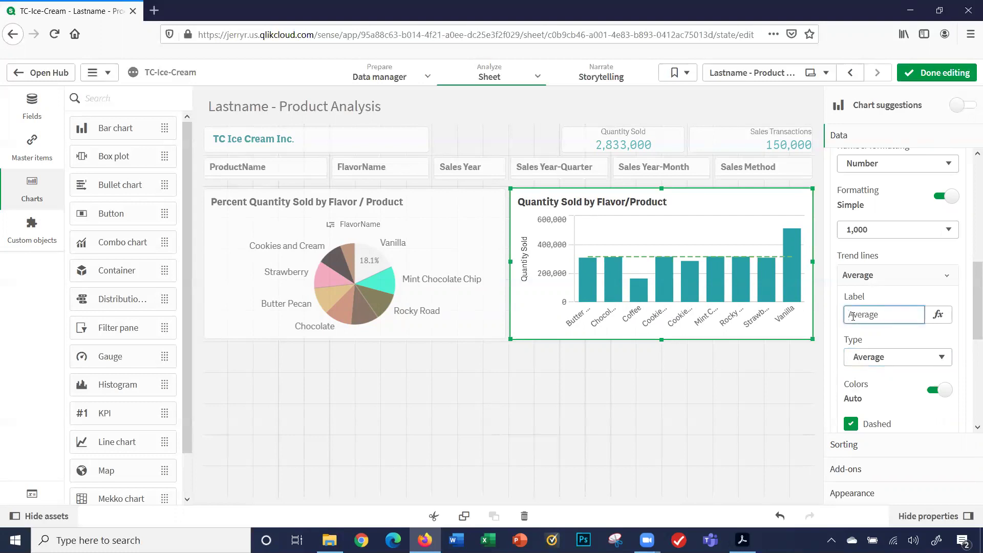
key(Return)
Give the trend line a custom dark red colour (#a54343)
scroll(876, 400, down, 3)
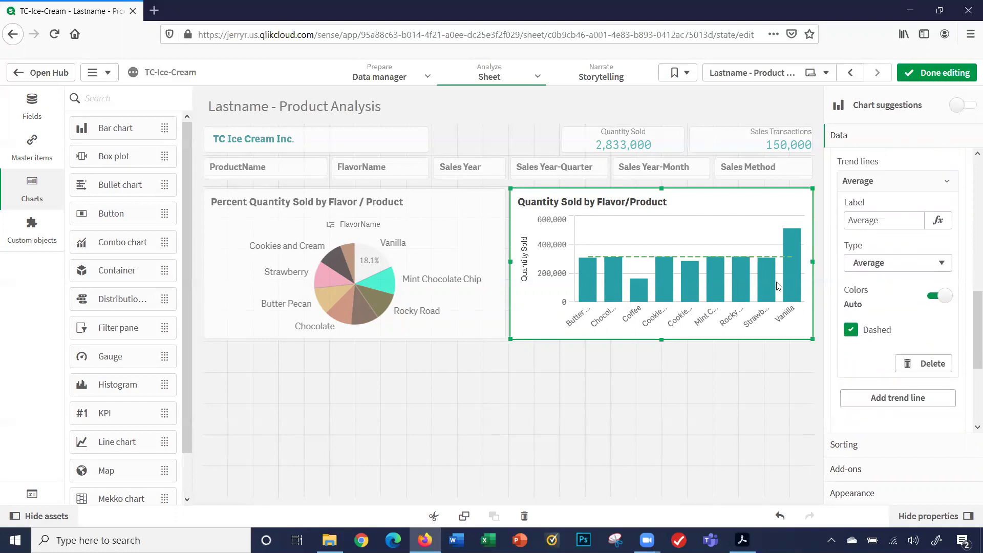
click(935, 298)
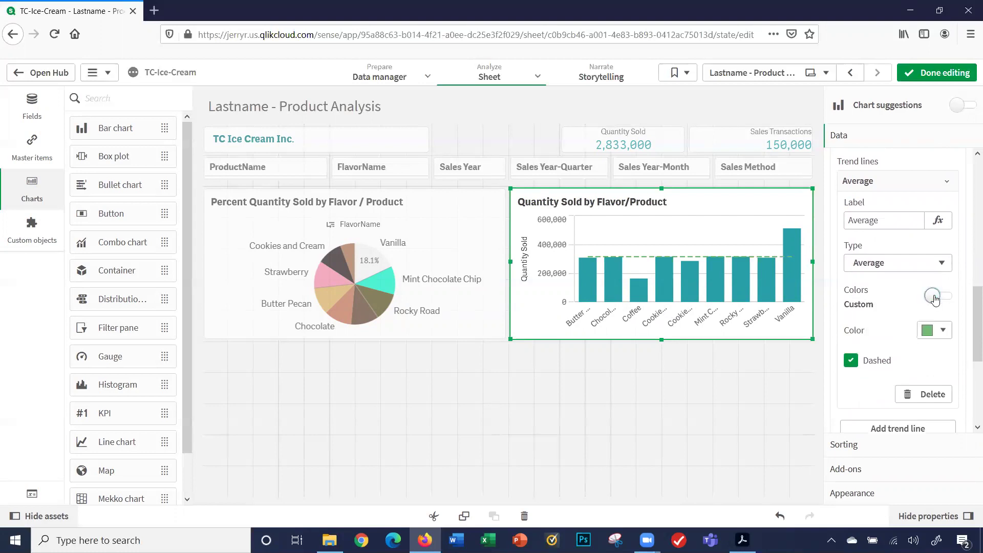
click(944, 331)
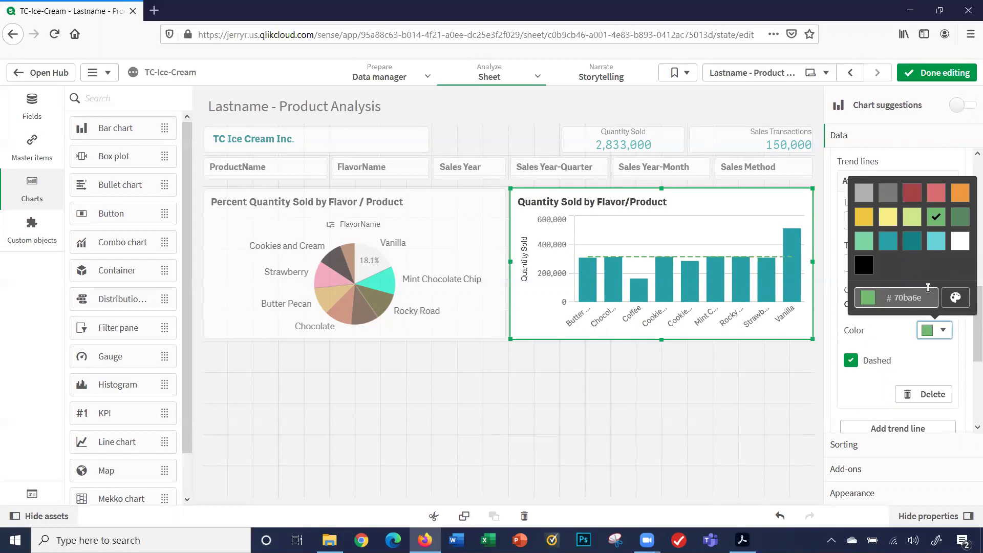
click(911, 198)
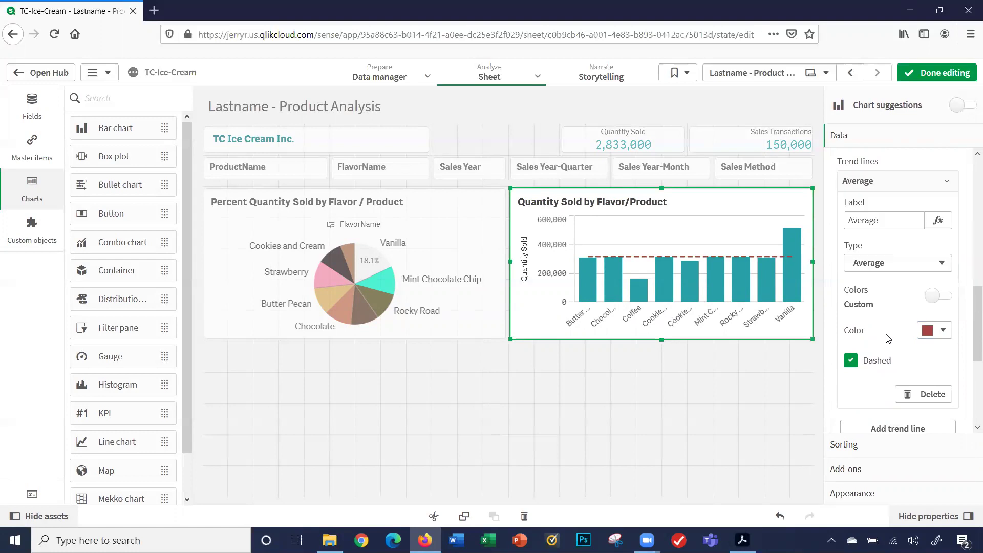
click(947, 182)
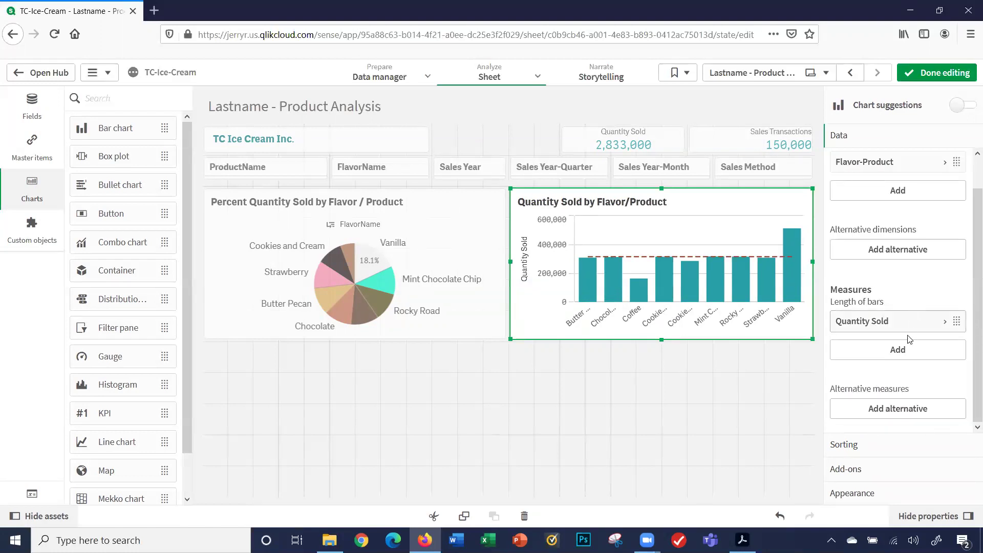
Make Quantity Sold the first sorting priority, leaving its sorting on Auto
click(859, 454)
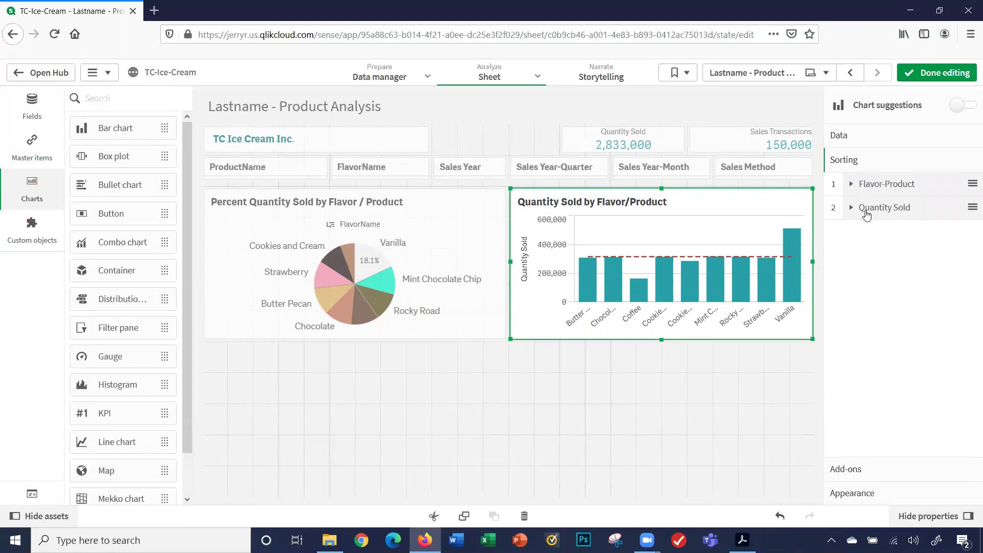
drag(866, 209, 865, 191)
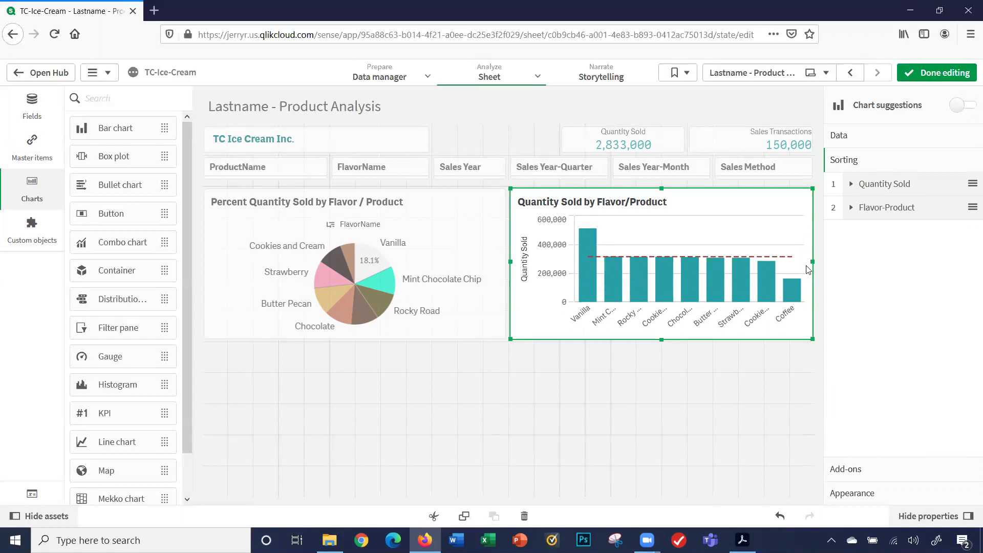
click(851, 185)
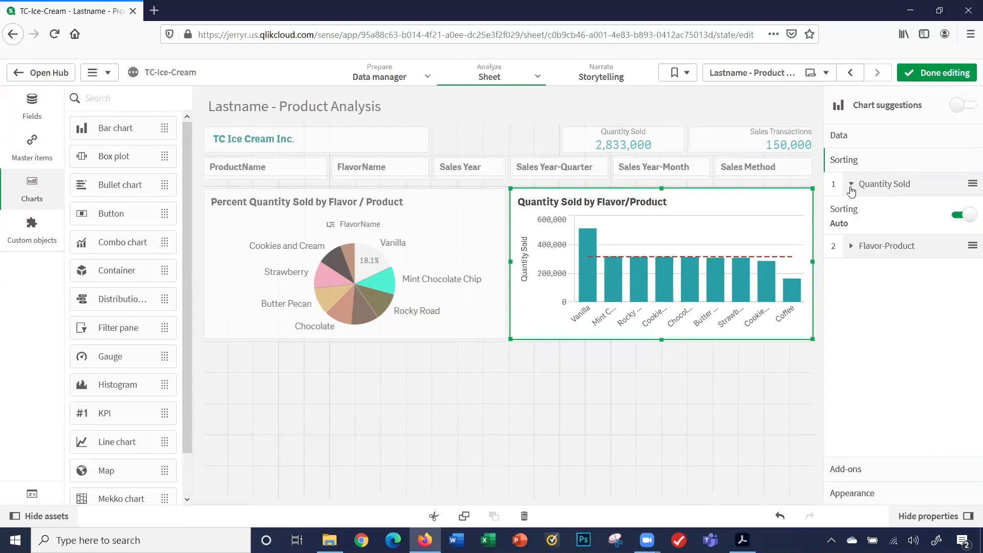
click(958, 215)
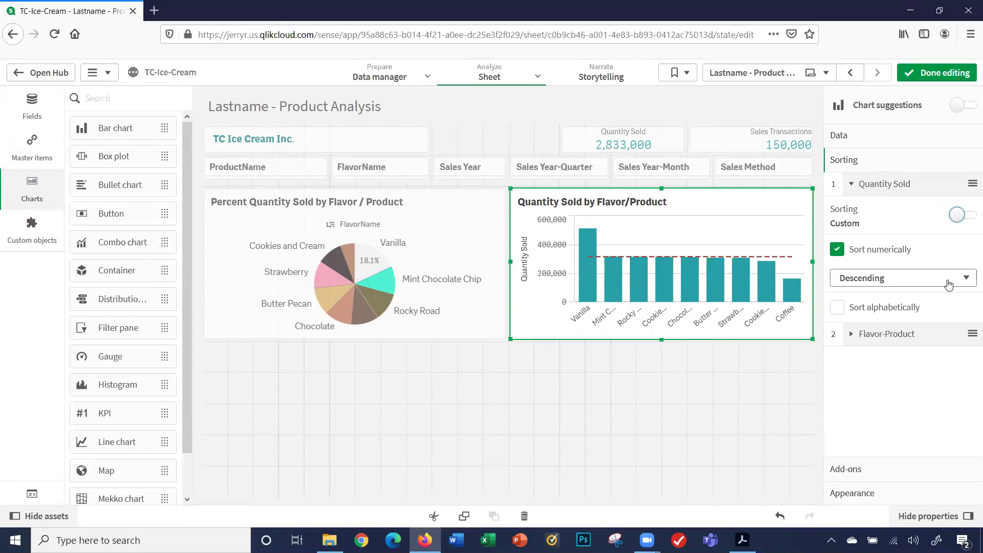
click(968, 279)
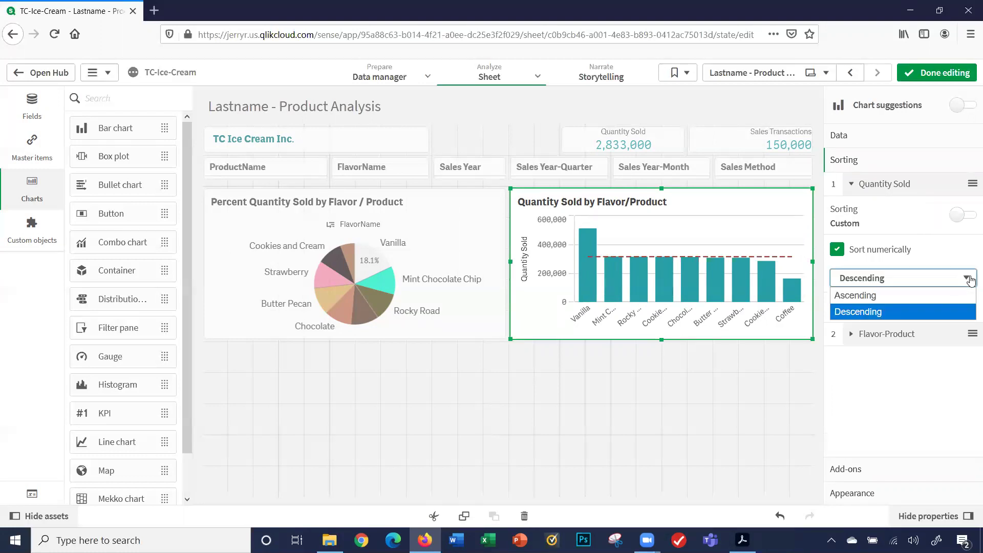
click(970, 279)
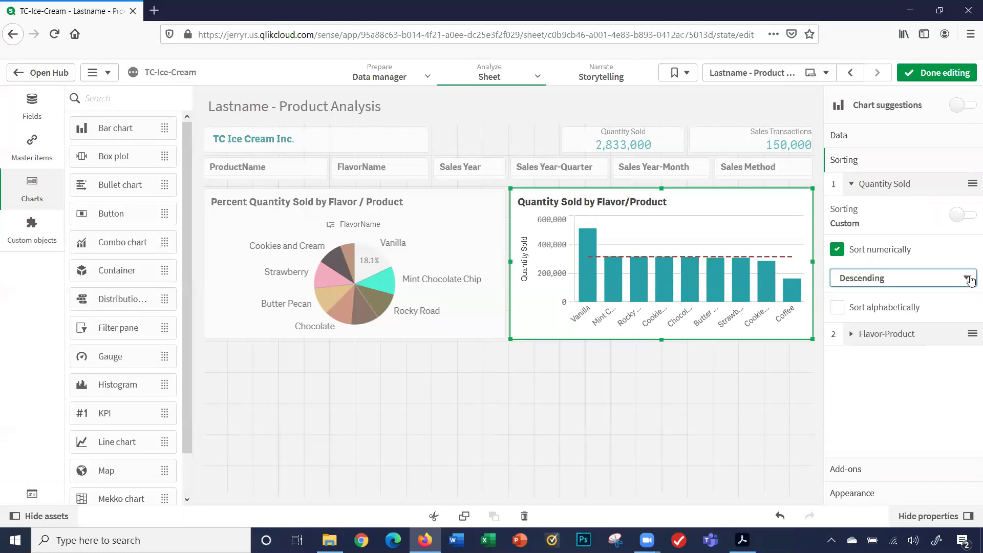
click(956, 215)
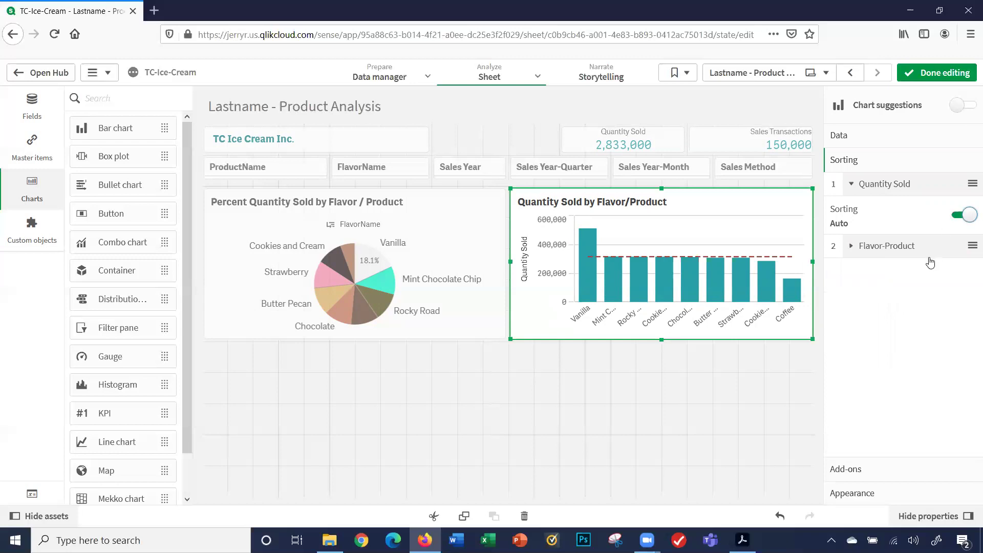
click(856, 496)
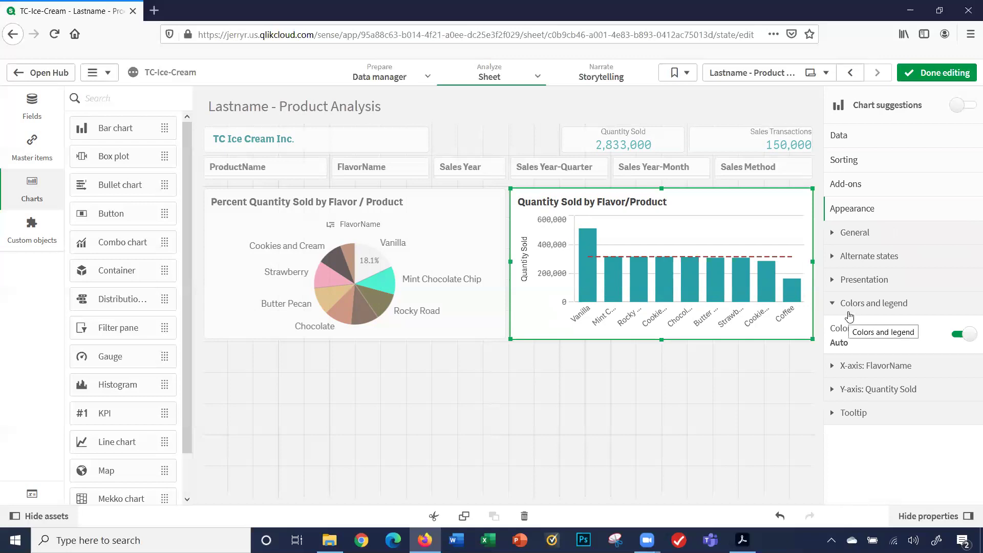
Try a horizontal bar layout, then restore the bars to vertical
click(831, 282)
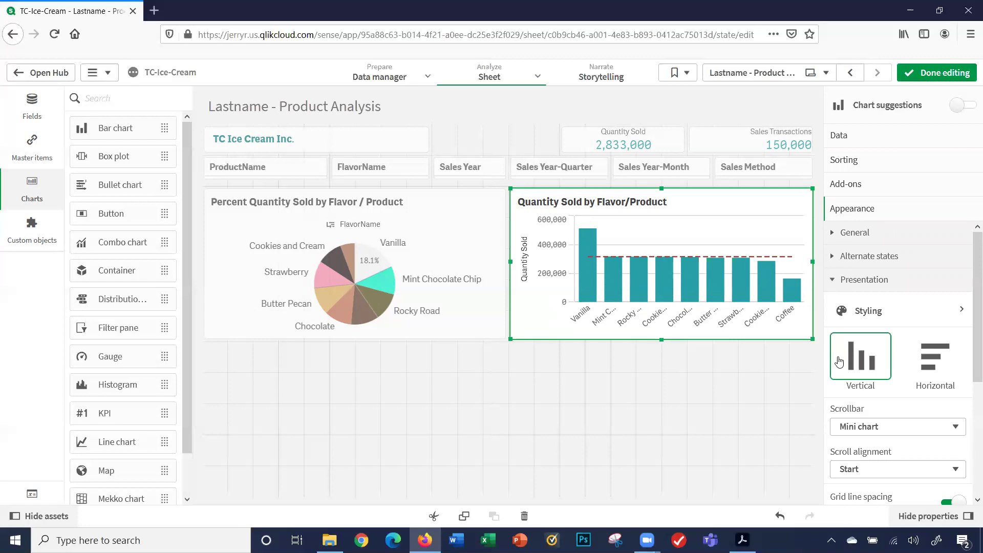
click(922, 376)
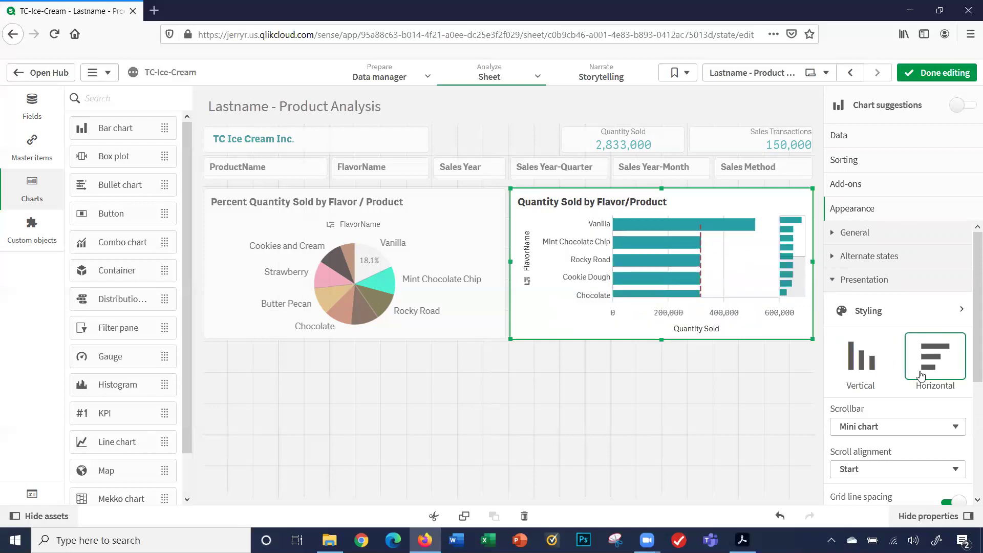
click(870, 370)
scroll(900, 429, down, 4)
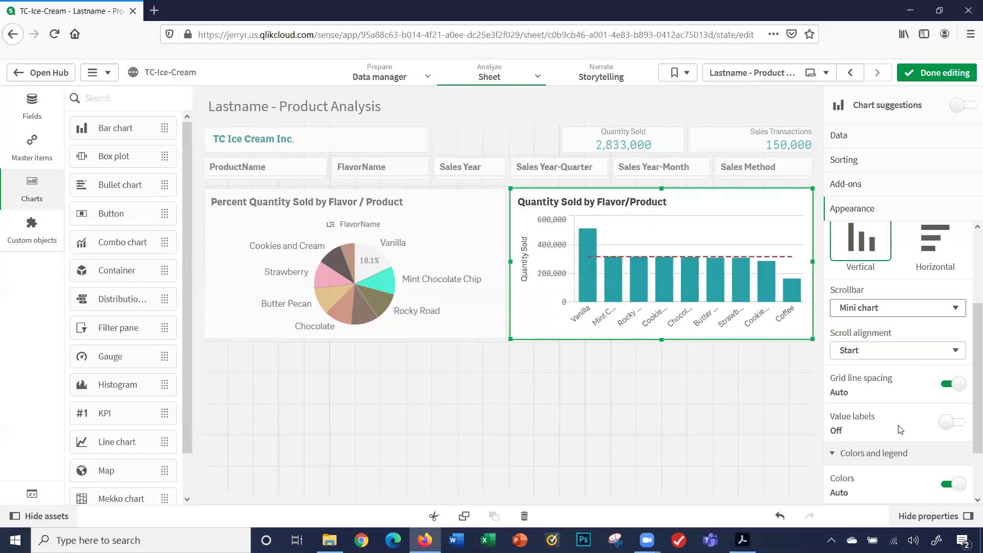
scroll(900, 429, up, 4)
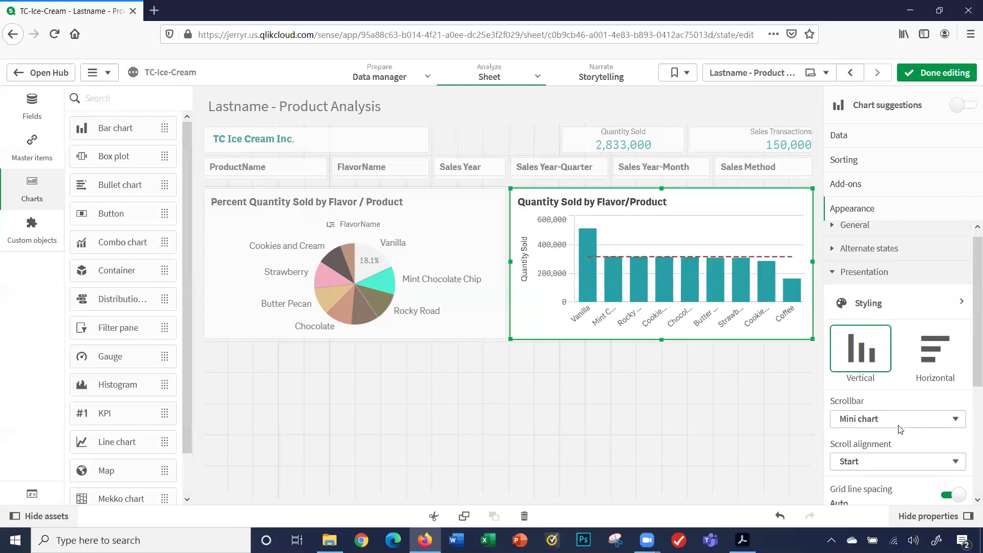
Colour the bars by the FlavorDescription dimension and hide the legend
click(832, 278)
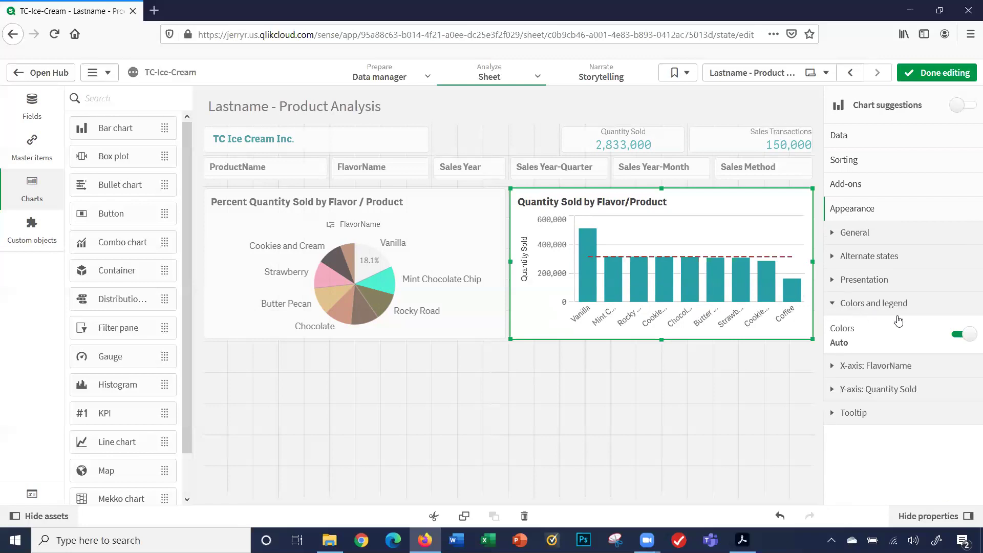
click(957, 339)
click(965, 369)
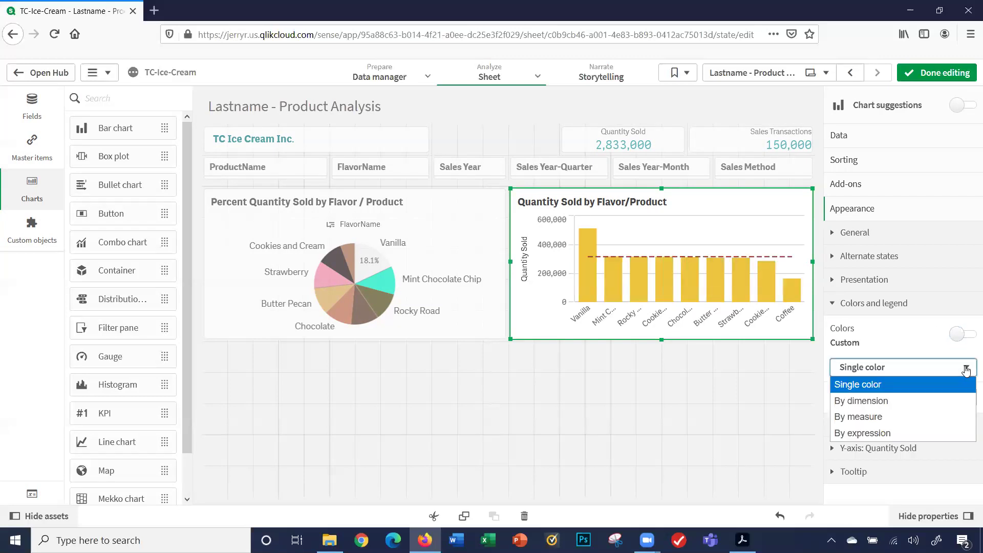
click(917, 403)
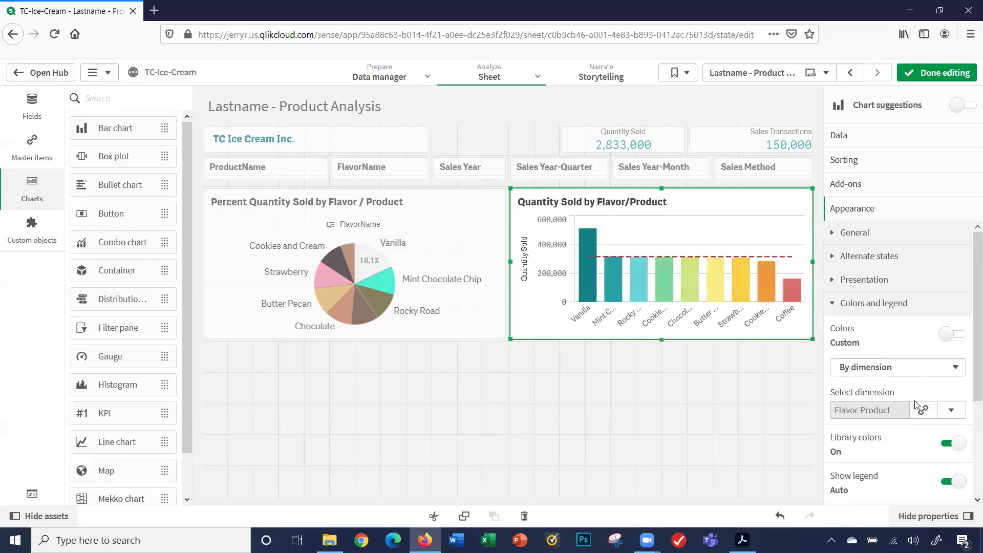
click(951, 412)
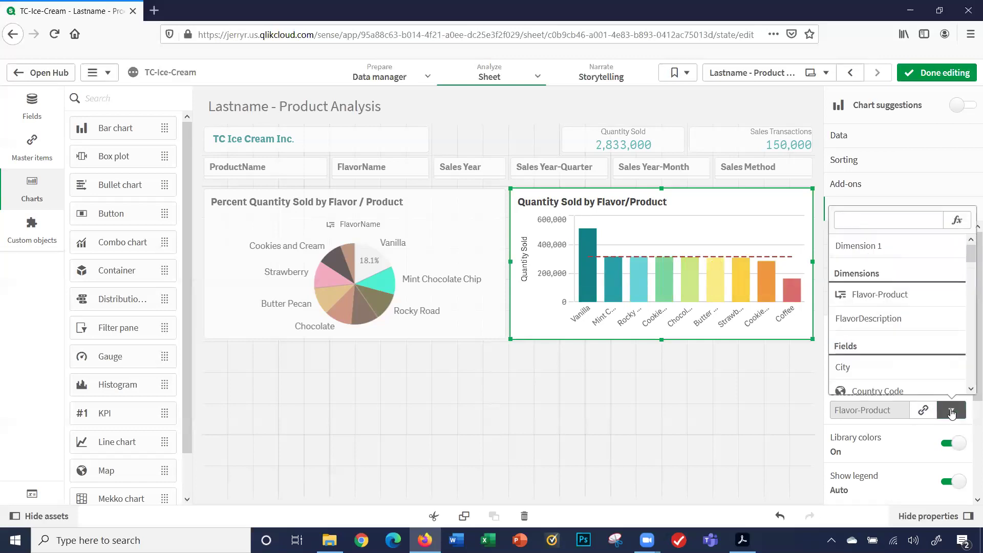
click(893, 327)
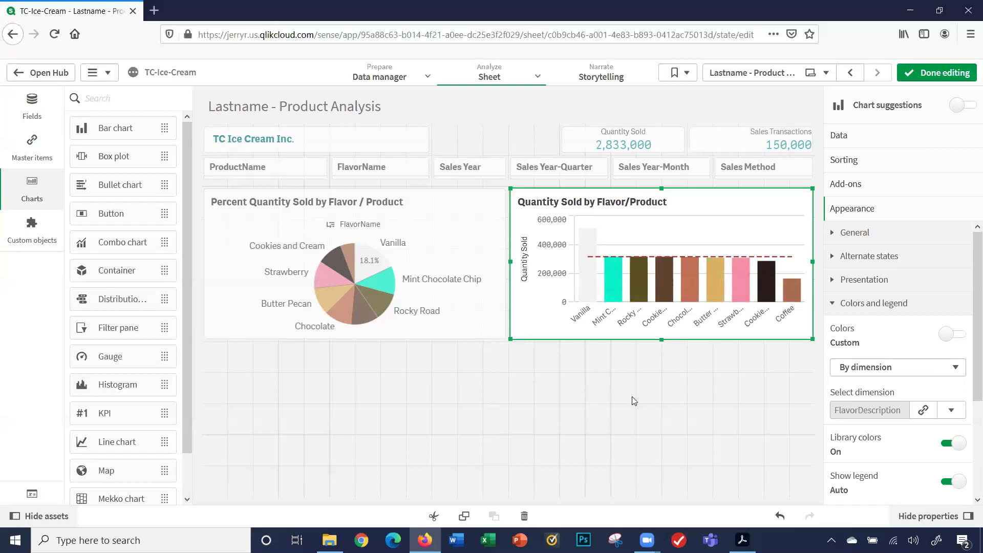
scroll(851, 442, down, 3)
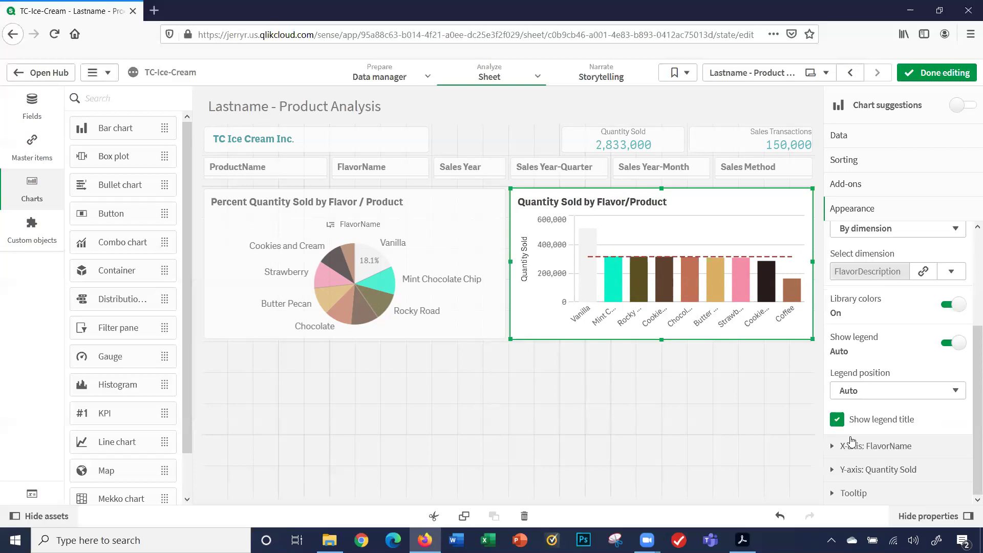
click(943, 346)
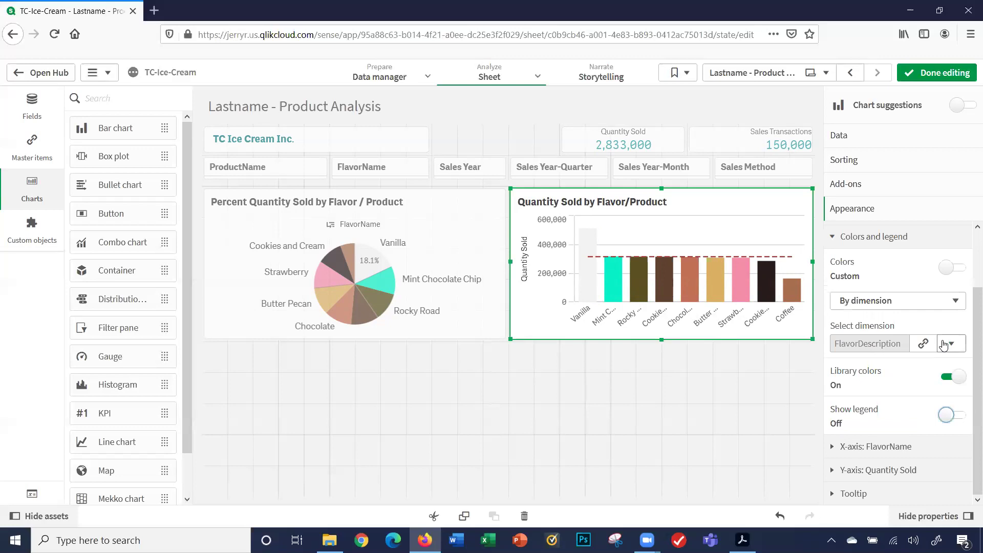
click(828, 241)
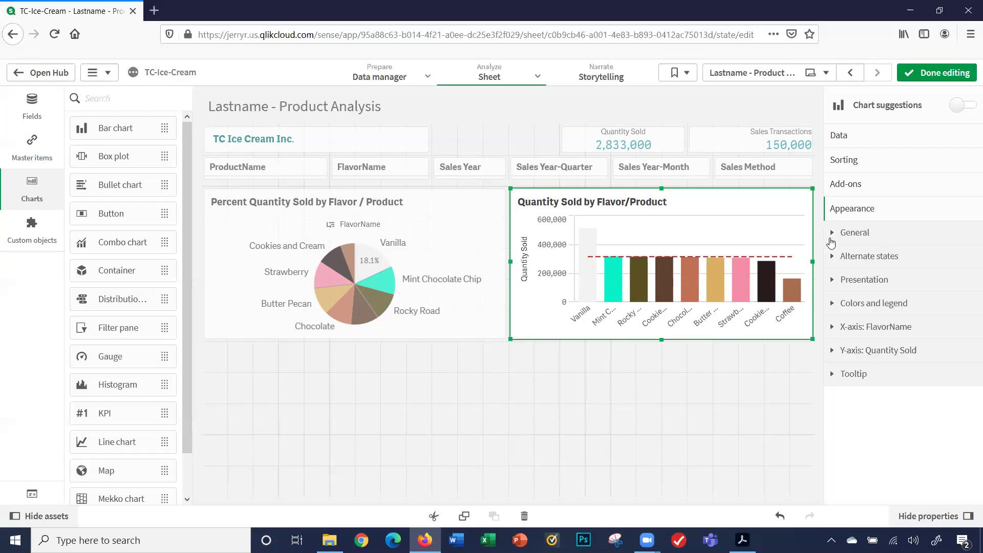
click(829, 330)
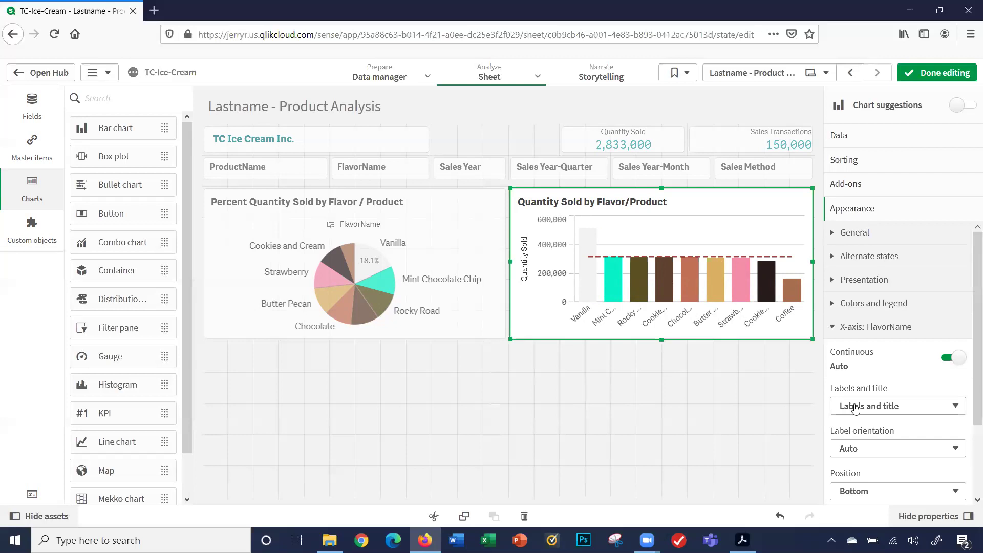
scroll(850, 403, down, 2)
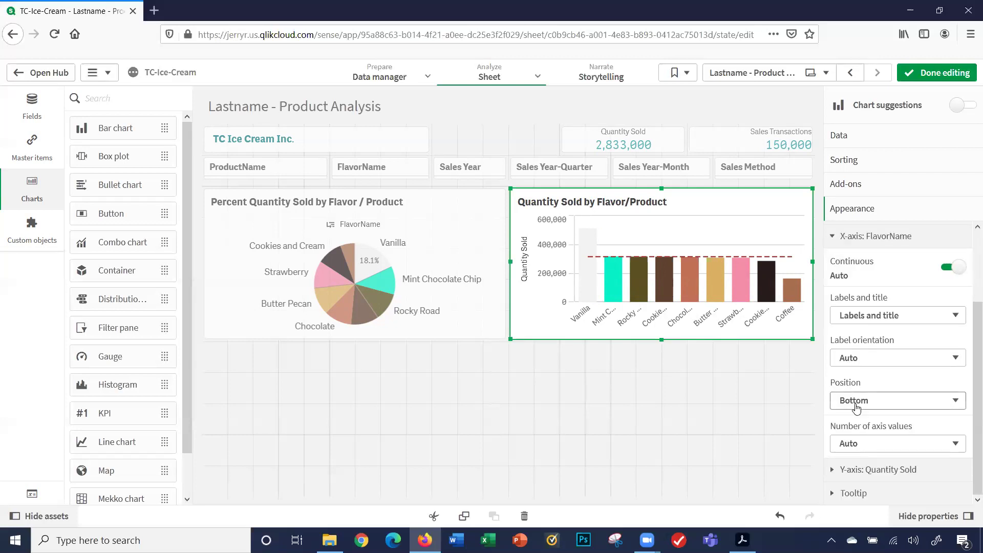
scroll(865, 306, up, 2)
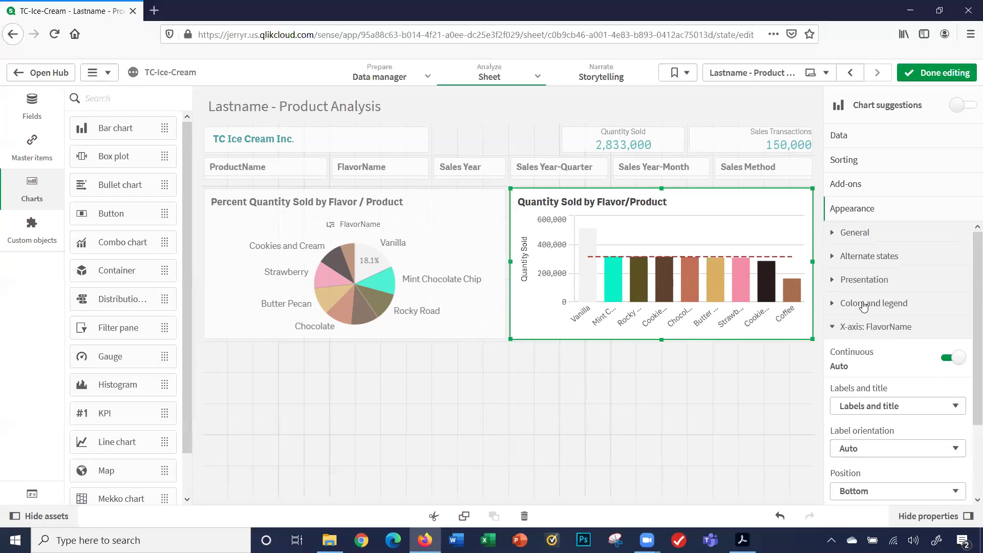
click(834, 331)
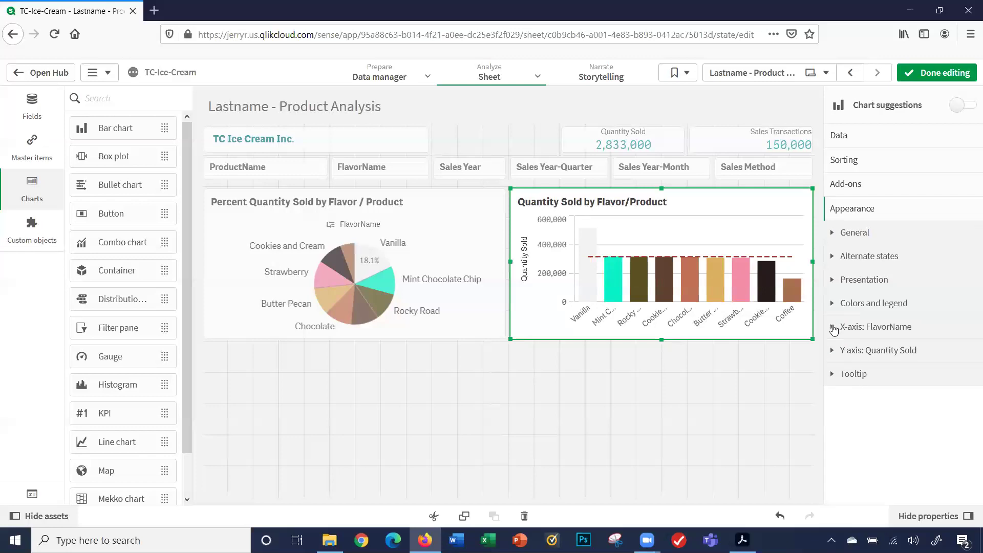
click(834, 352)
scroll(873, 389, down, 1)
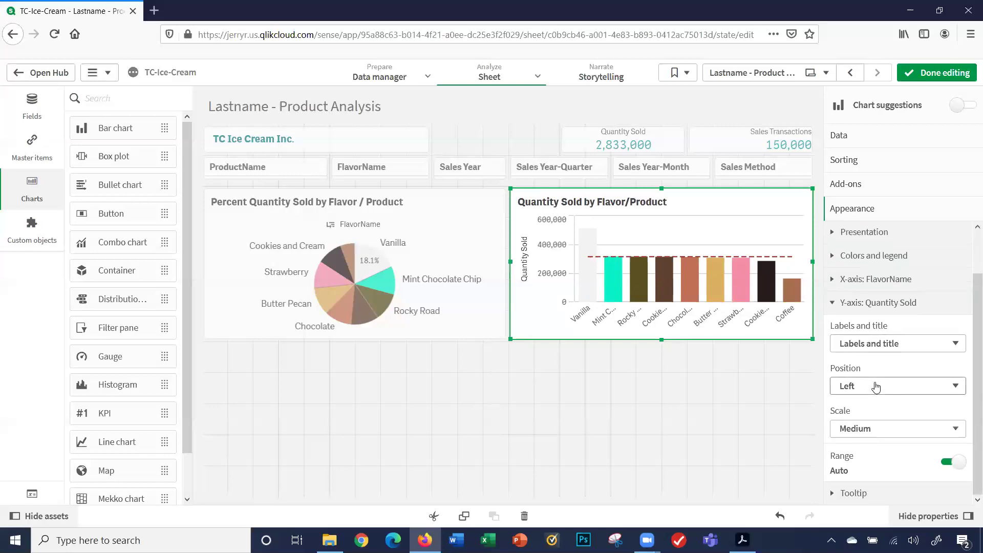
click(904, 434)
click(879, 477)
click(871, 436)
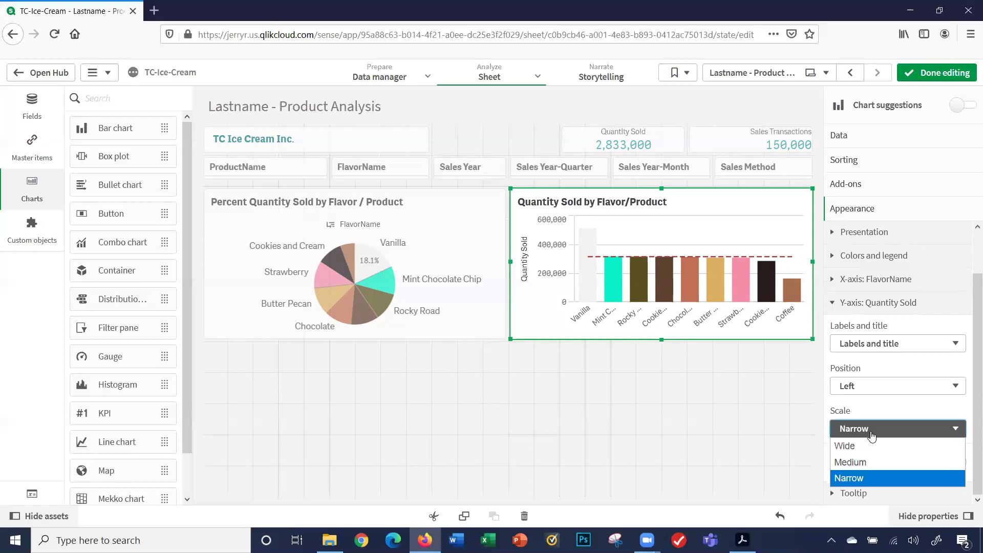
click(863, 462)
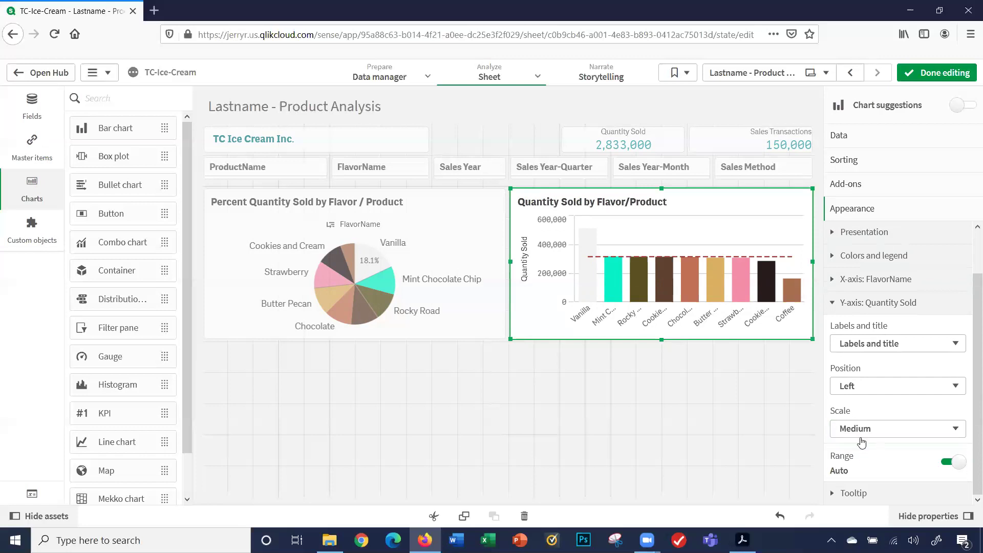
click(861, 435)
click(853, 446)
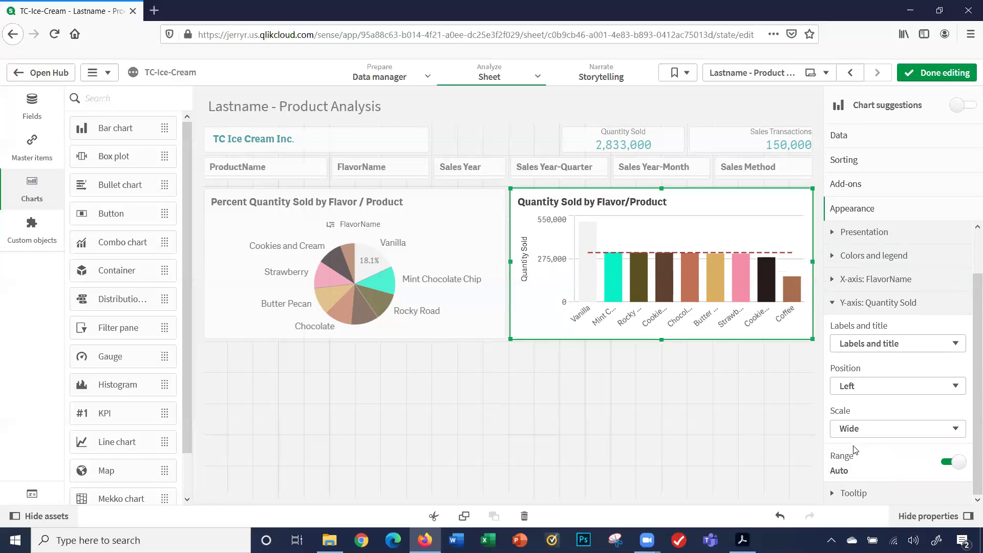
click(852, 433)
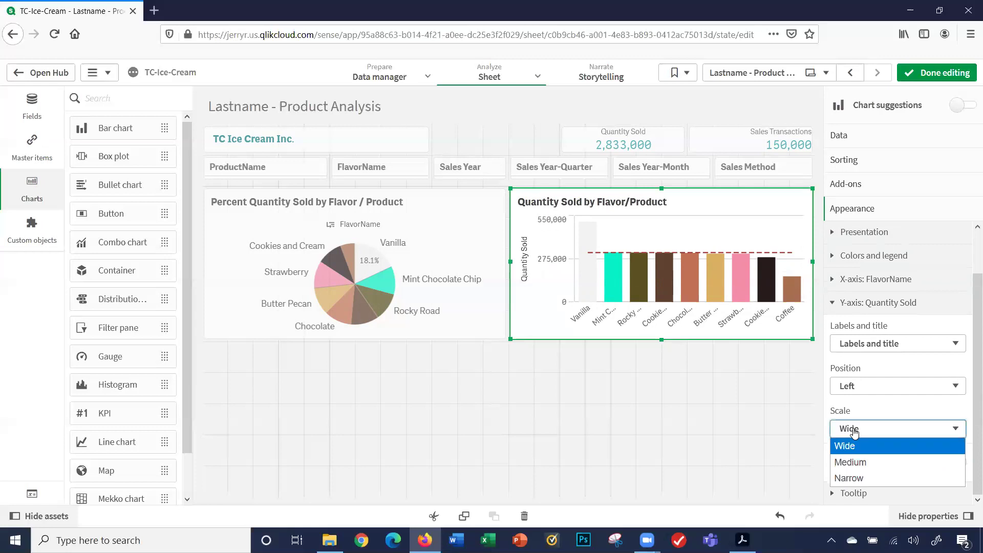
click(853, 462)
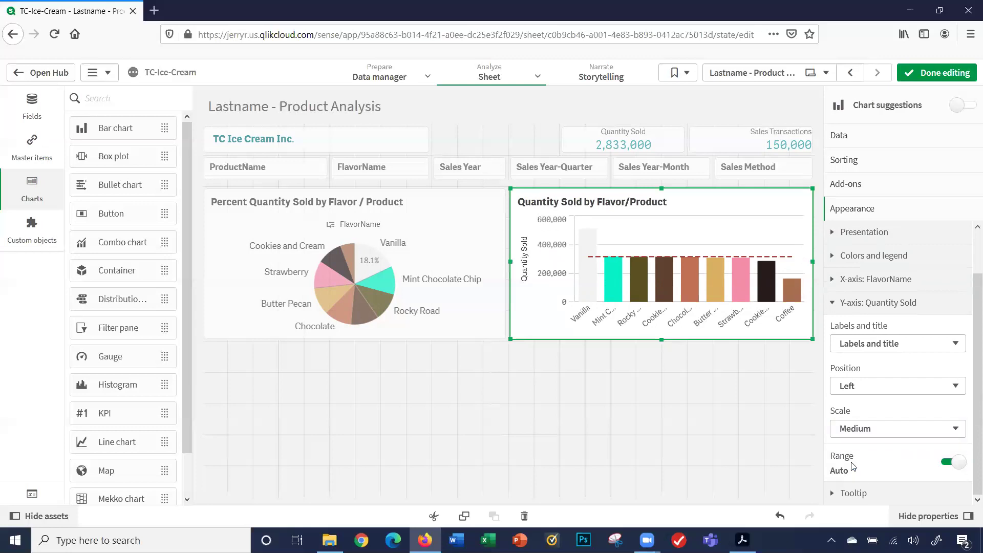
click(920, 77)
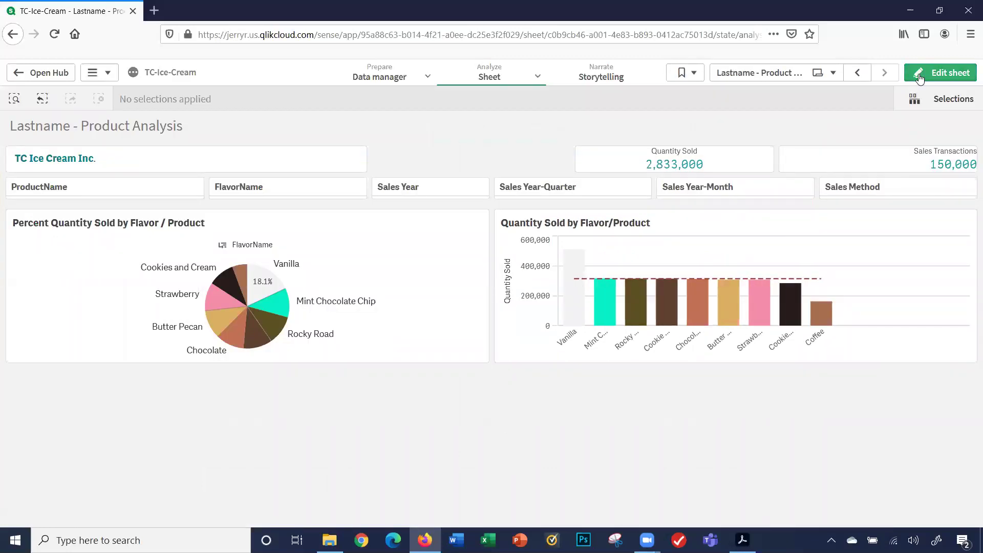
click(920, 77)
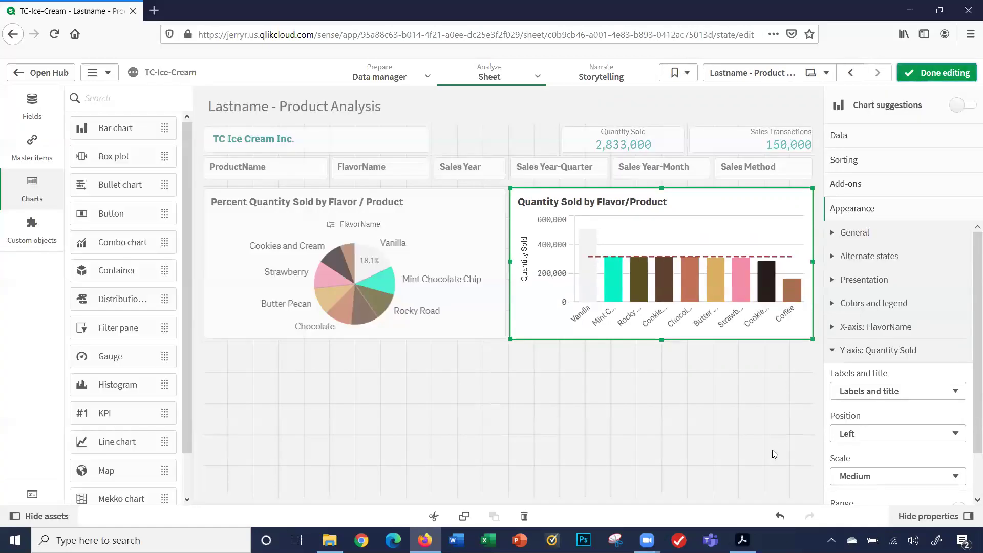
click(743, 540)
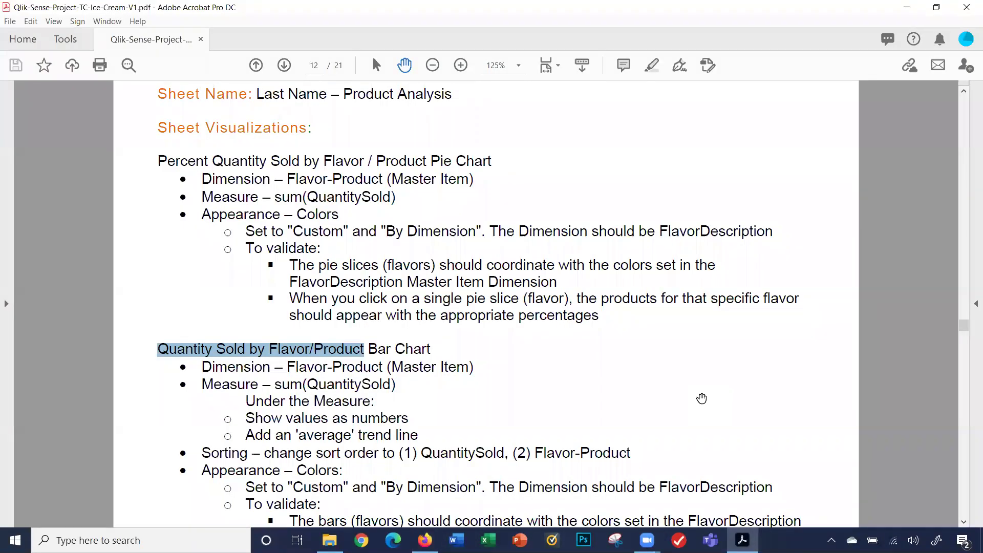
scroll(606, 362, down, 2)
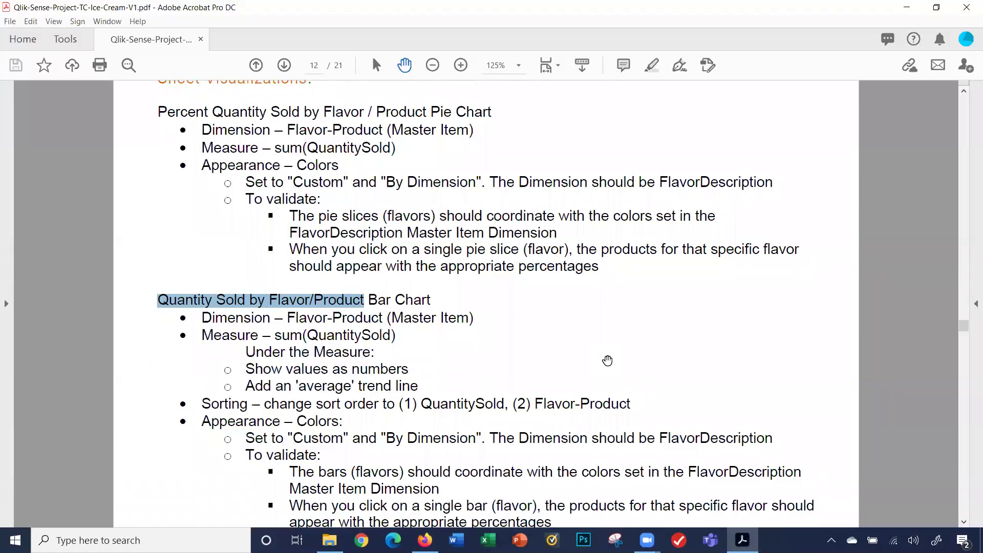
scroll(607, 360, down, 3)
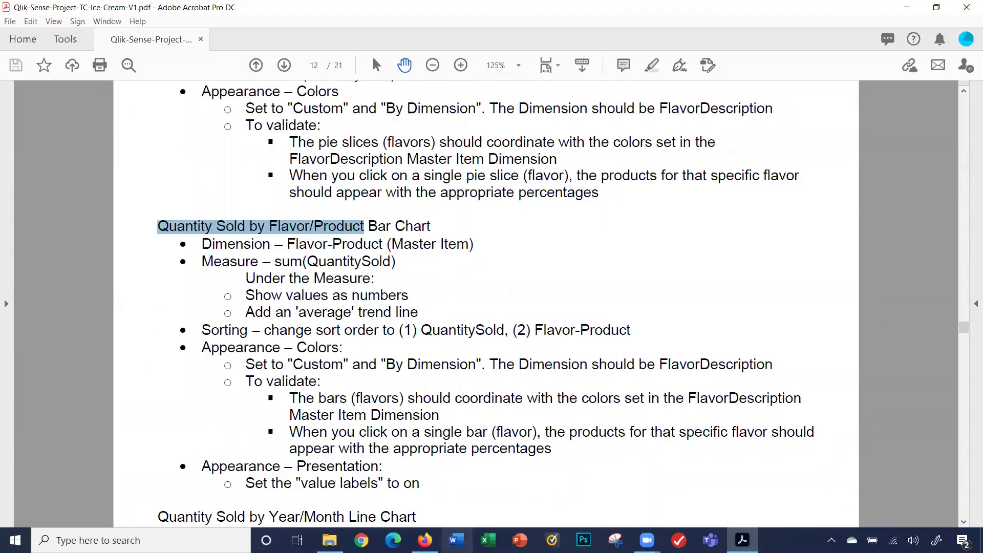
click(425, 540)
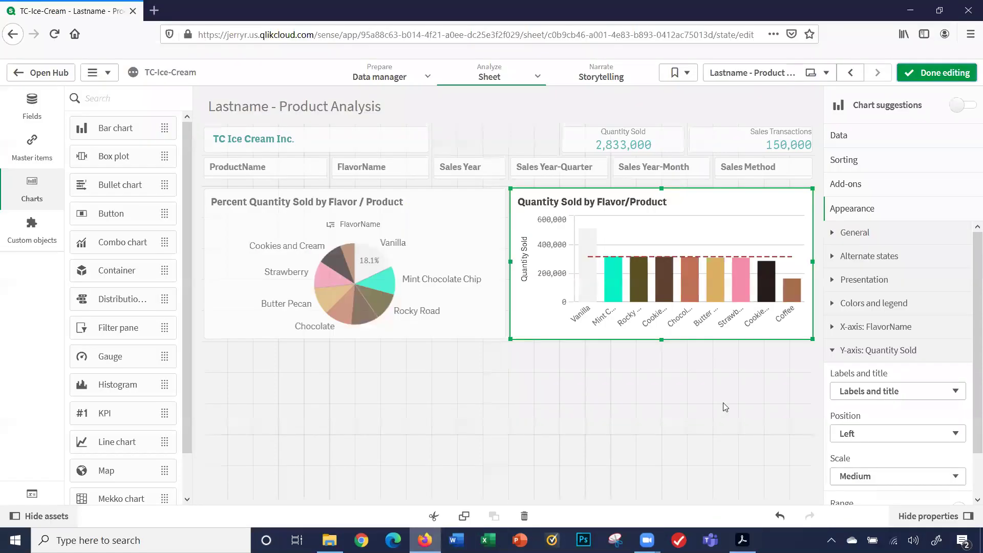
Turn on value labels for the bars and finish editing into analysis view
click(834, 279)
scroll(907, 339, down, 6)
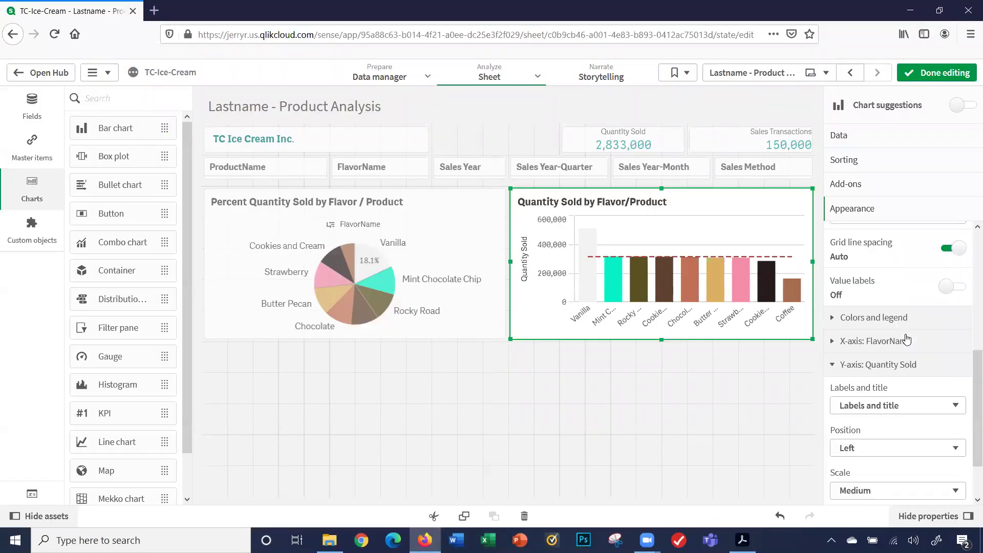
scroll(911, 336, up, 2)
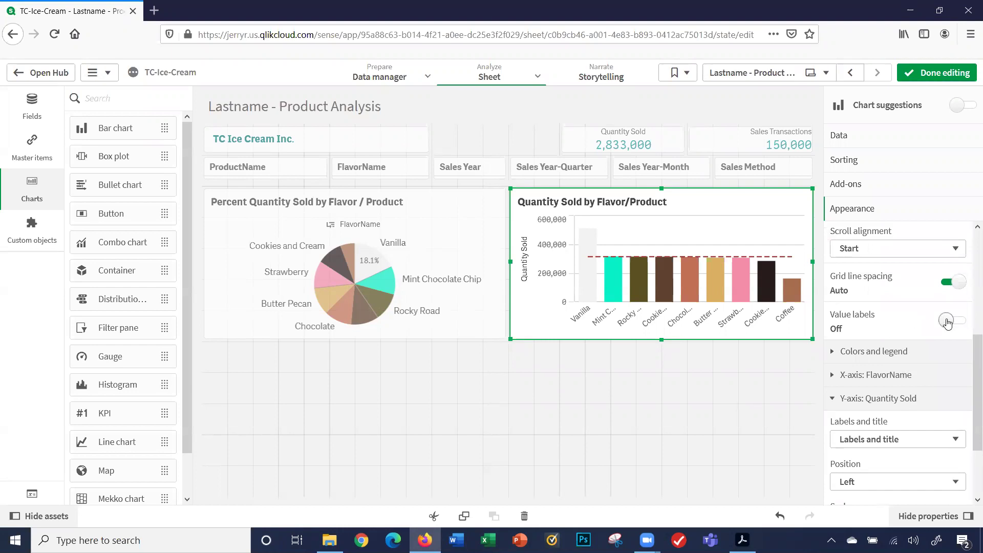
click(950, 320)
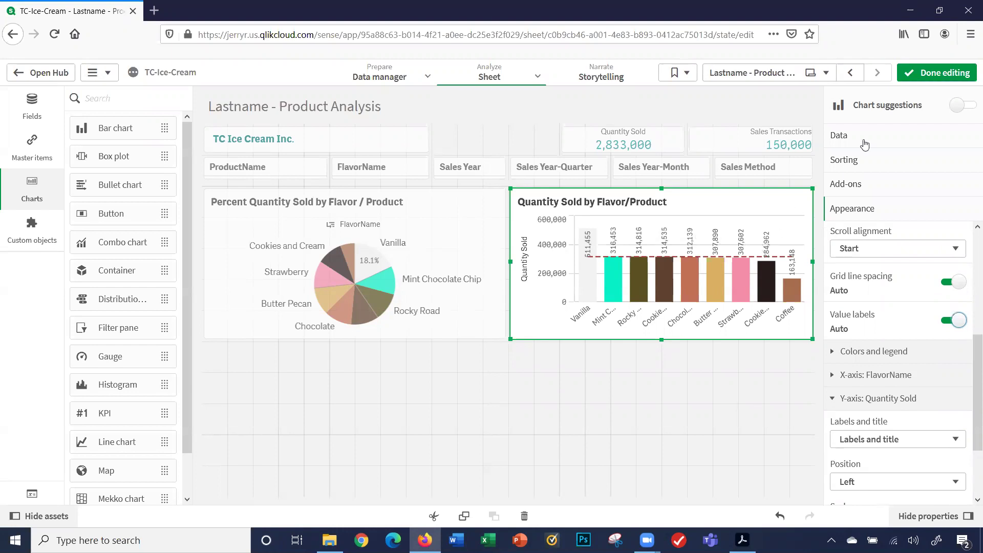
click(911, 77)
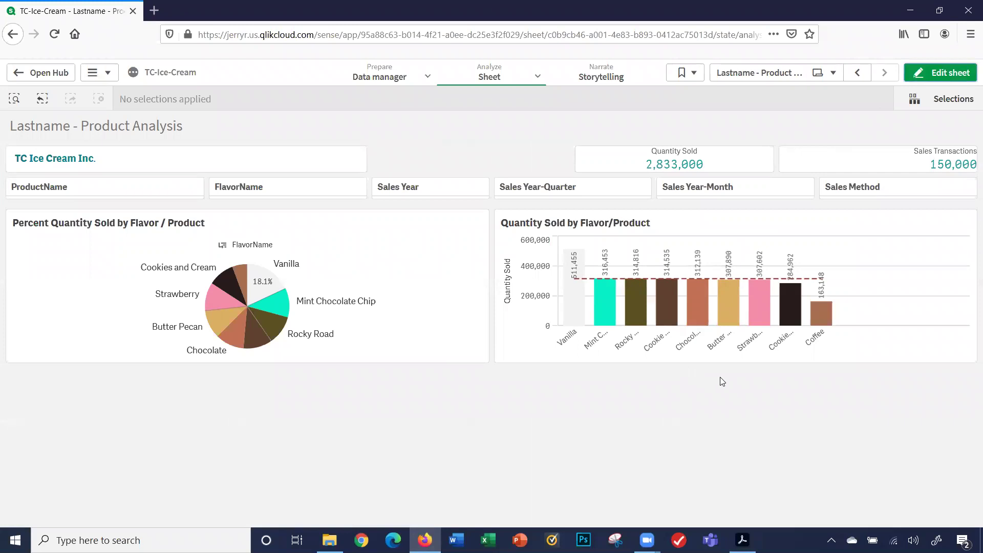
Test a Cookie Dough selection from the bar chart, clear all selections, and resume editing
click(668, 312)
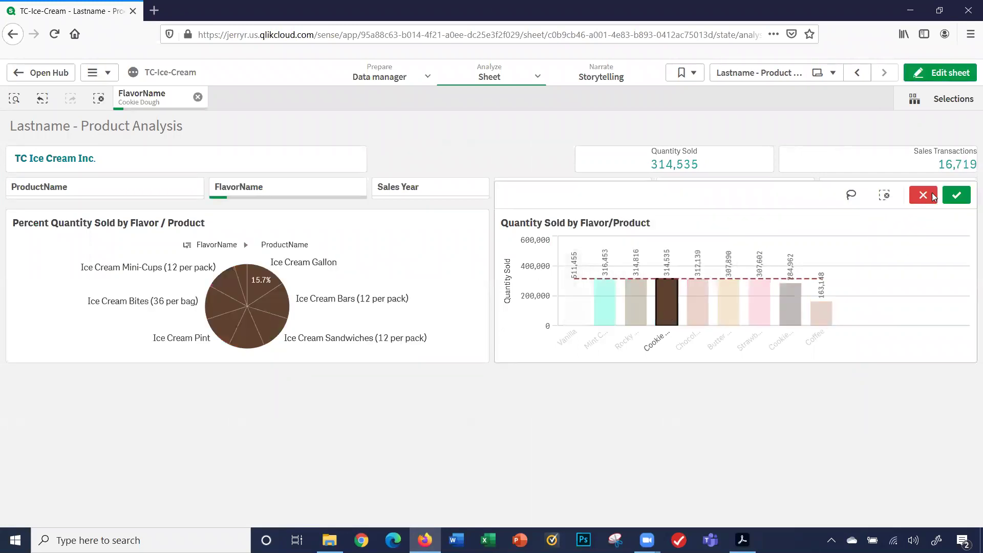
click(950, 196)
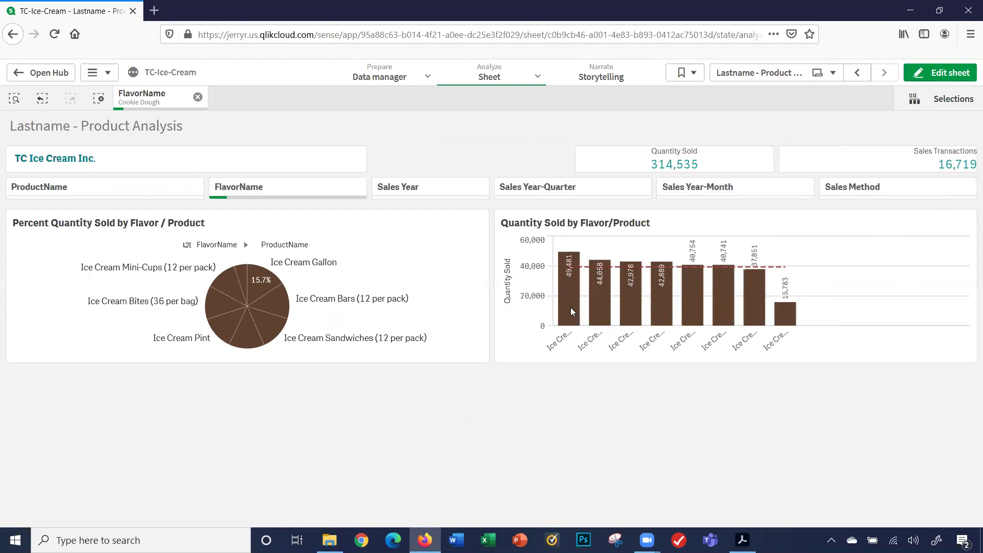
mouse_move(601, 313)
click(312, 189)
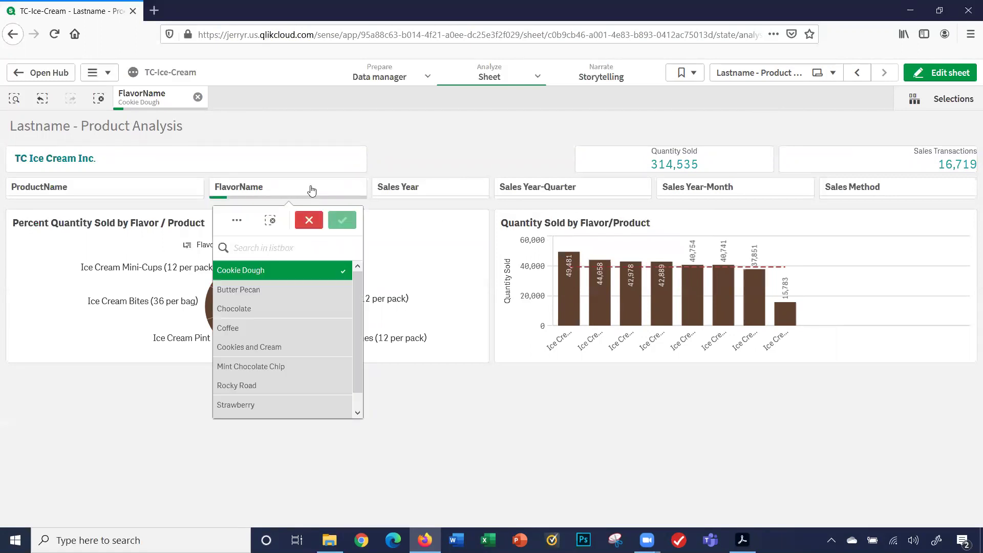
click(305, 222)
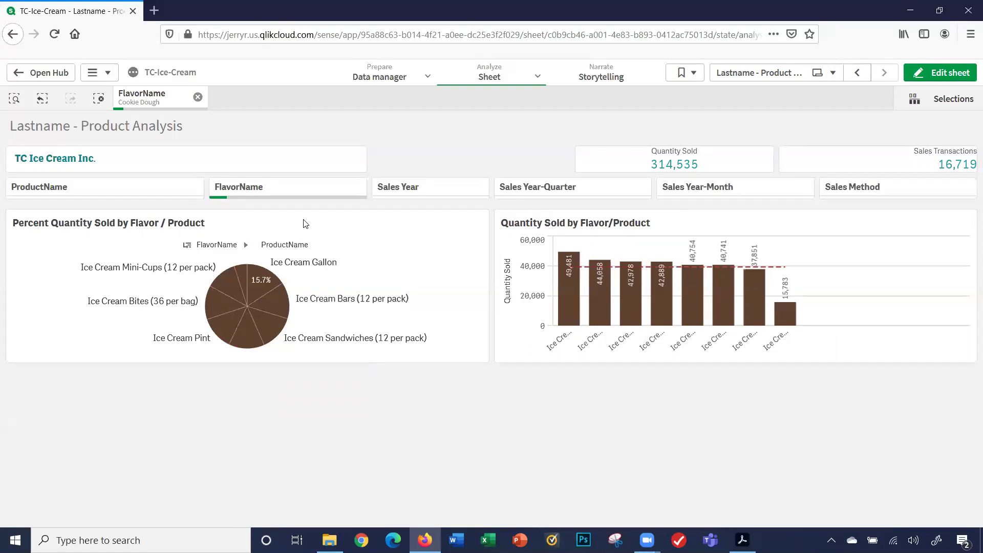
click(100, 98)
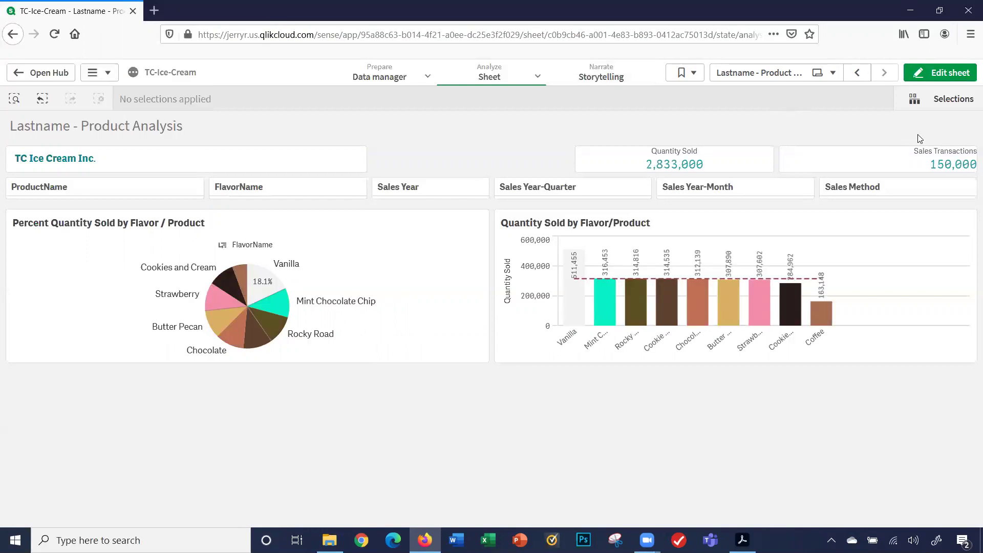
click(941, 74)
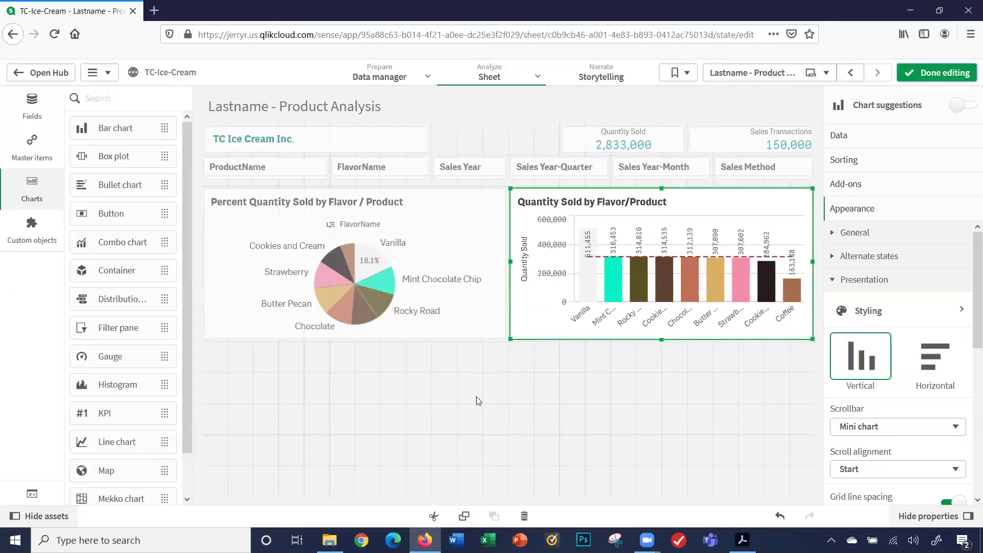
Select the heading 'Quantity Sold by Year/Month' in the project PDF's line chart section
click(742, 540)
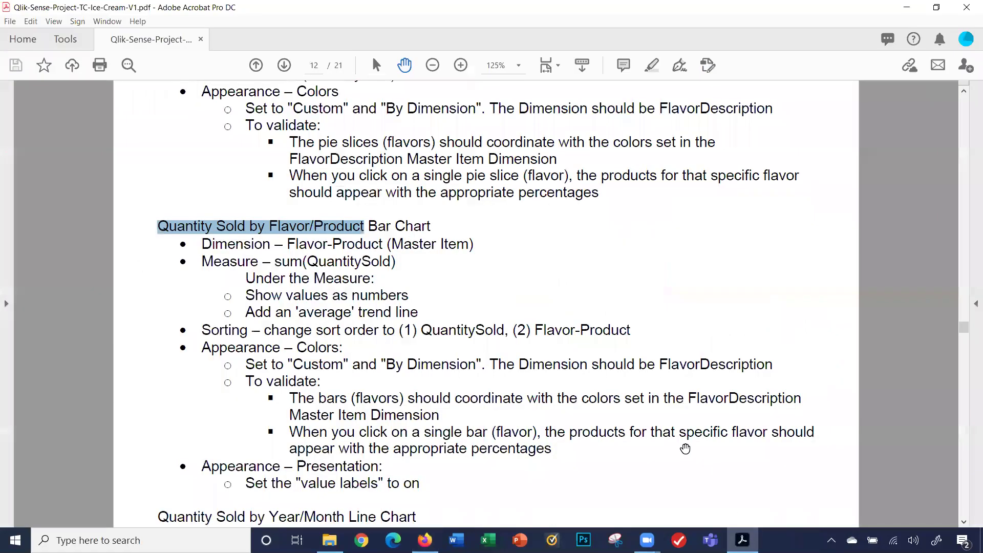
scroll(685, 449, down, 8)
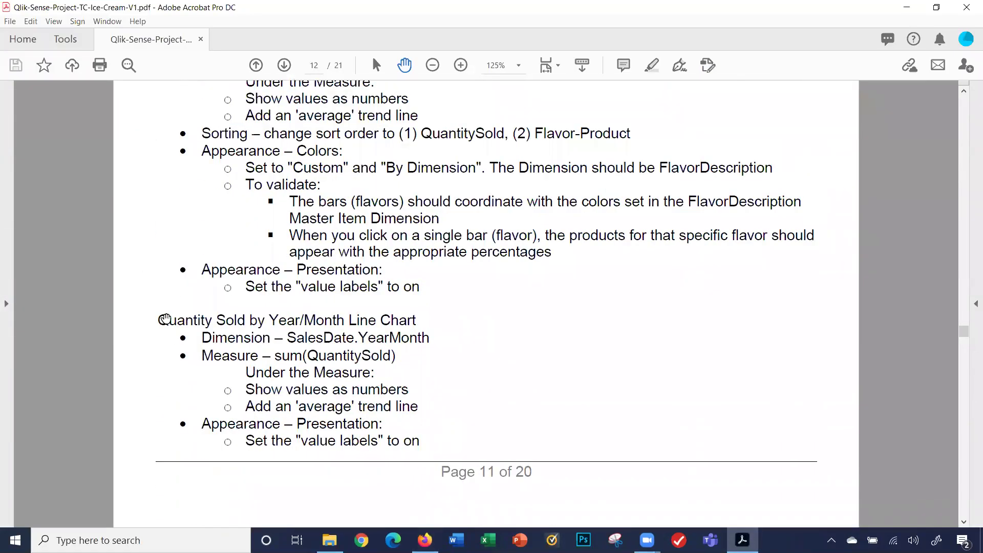
drag(159, 320, 323, 329)
click(194, 335)
drag(159, 320, 245, 321)
click(197, 328)
drag(157, 320, 307, 321)
key(ctrl+c)
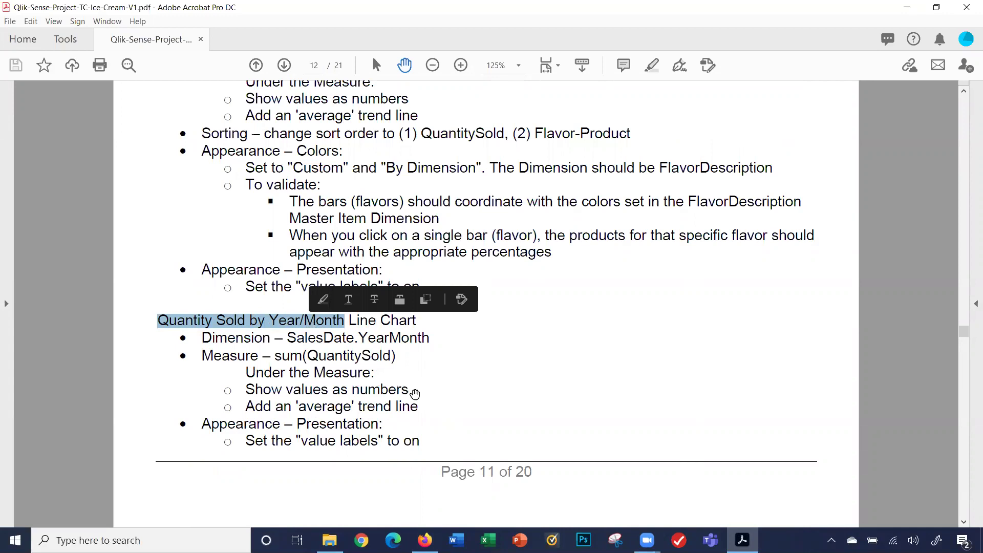
Add a line chart below the existing charts and stretch it across the sheet
click(425, 540)
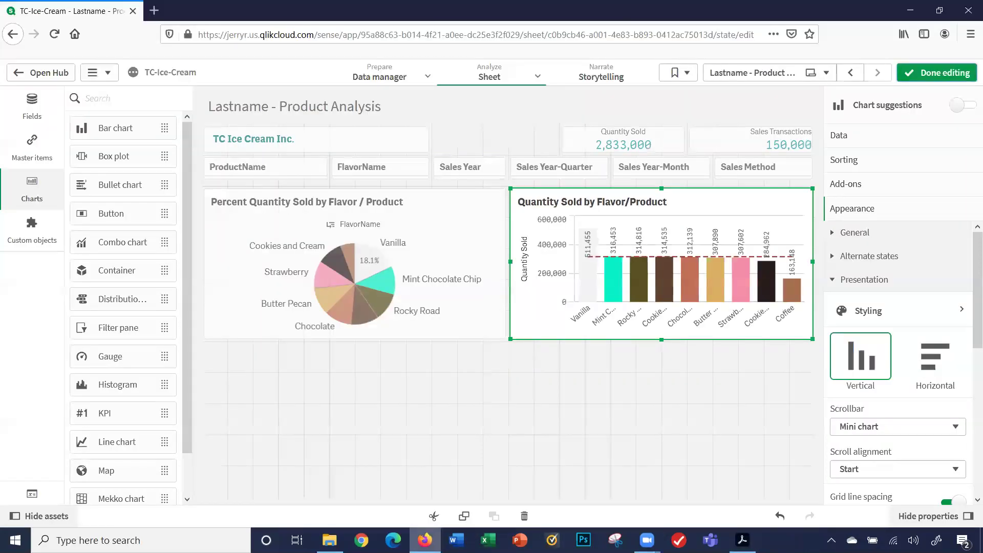
click(293, 464)
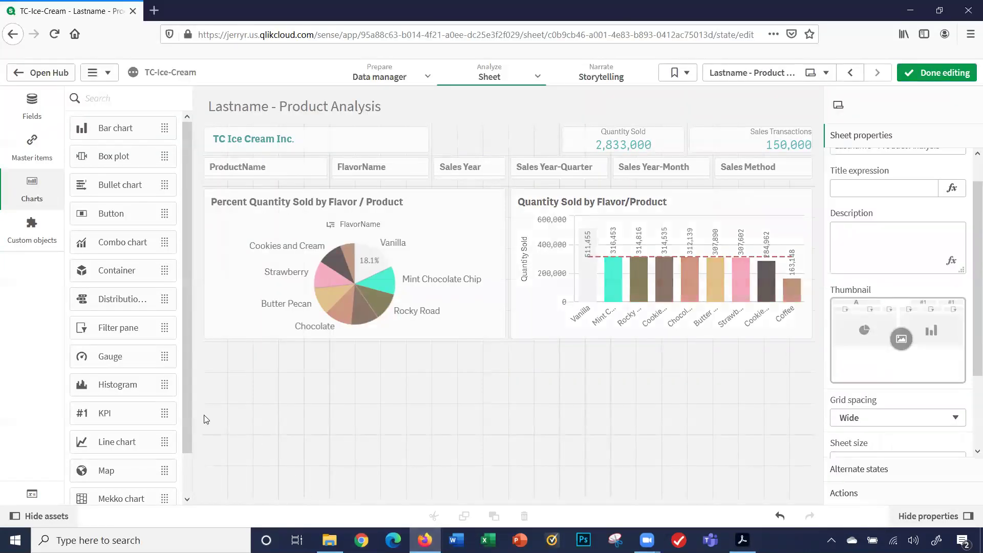
drag(147, 437, 295, 392)
drag(509, 418, 808, 429)
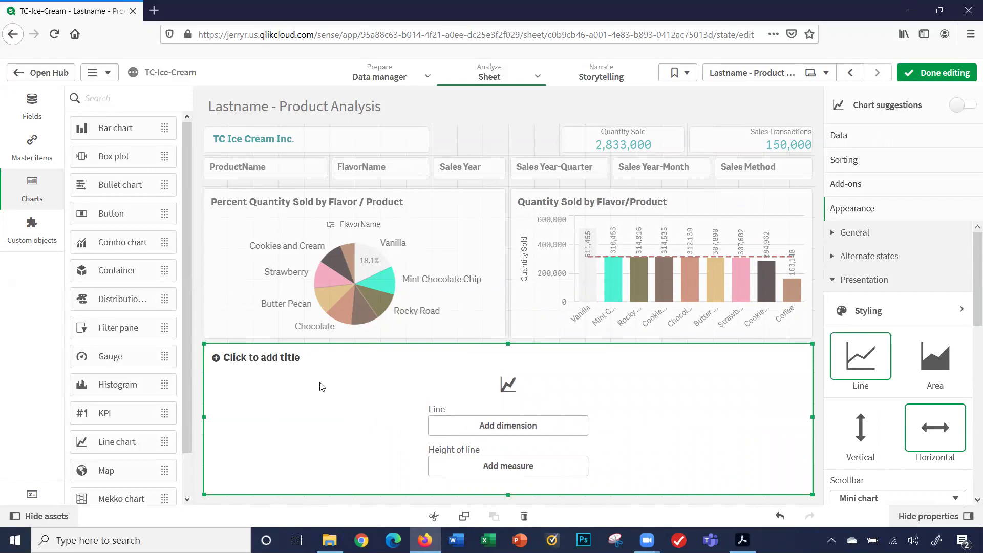
Title the line chart 'Quantity Sold by Year/Month' and check the PDF for its fields
click(282, 358)
key(ctrl+v)
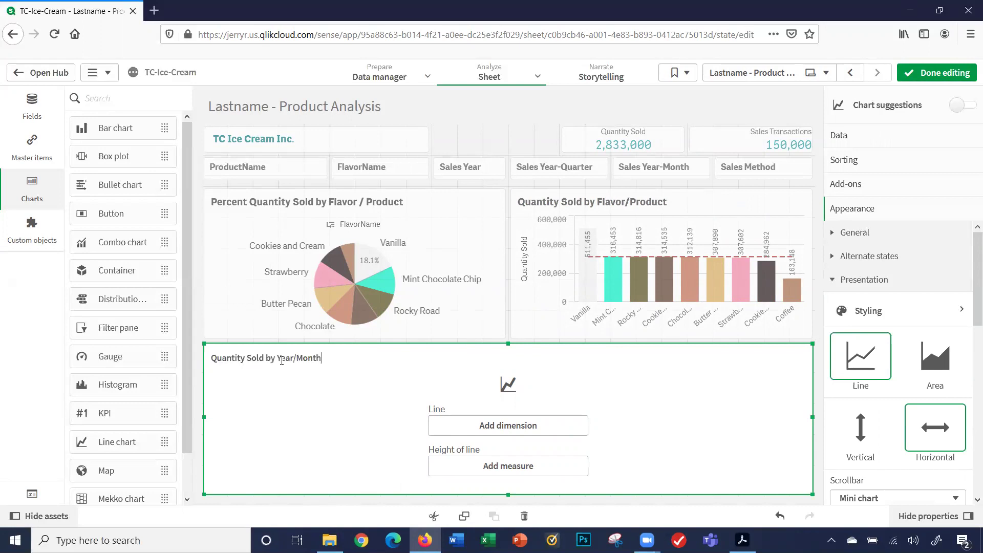
key(Return)
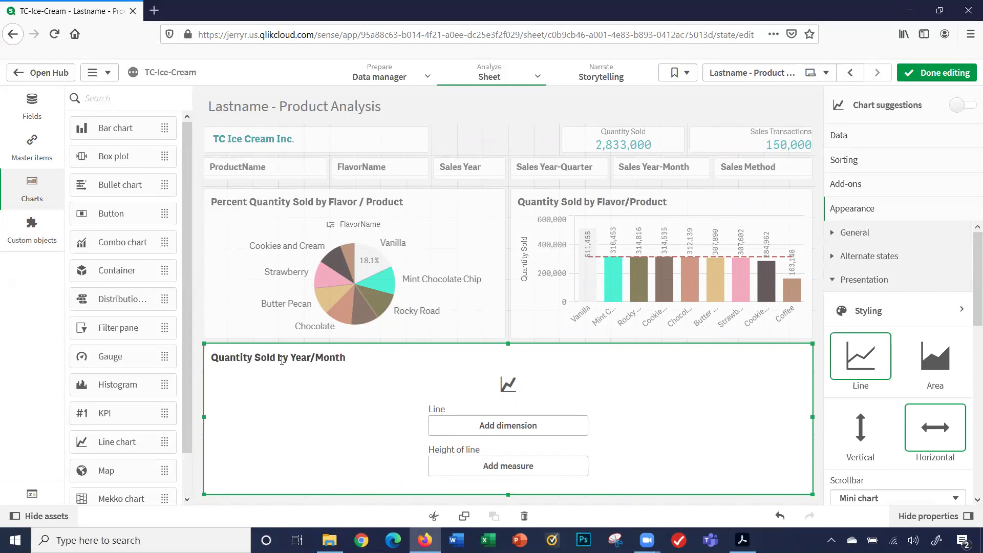
click(842, 137)
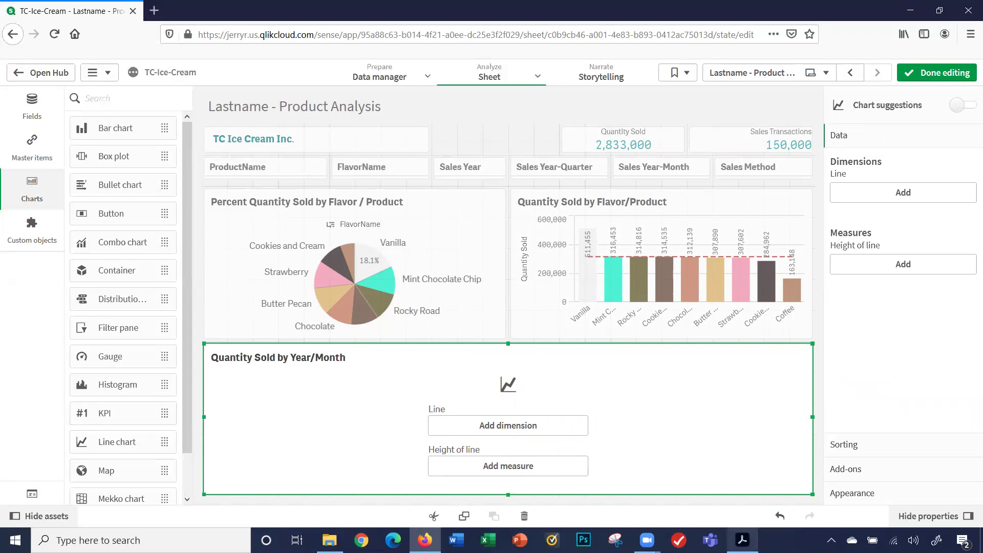
click(742, 540)
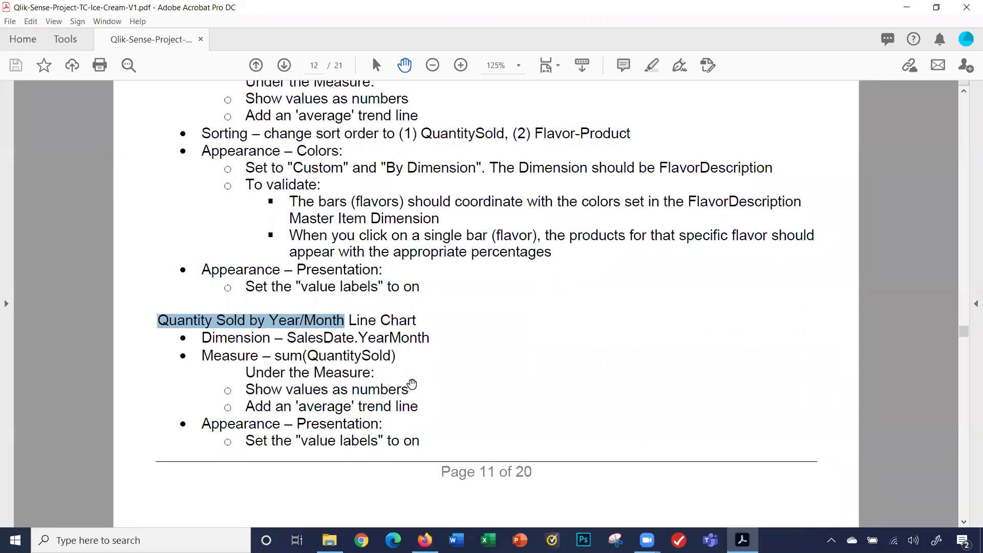
click(425, 540)
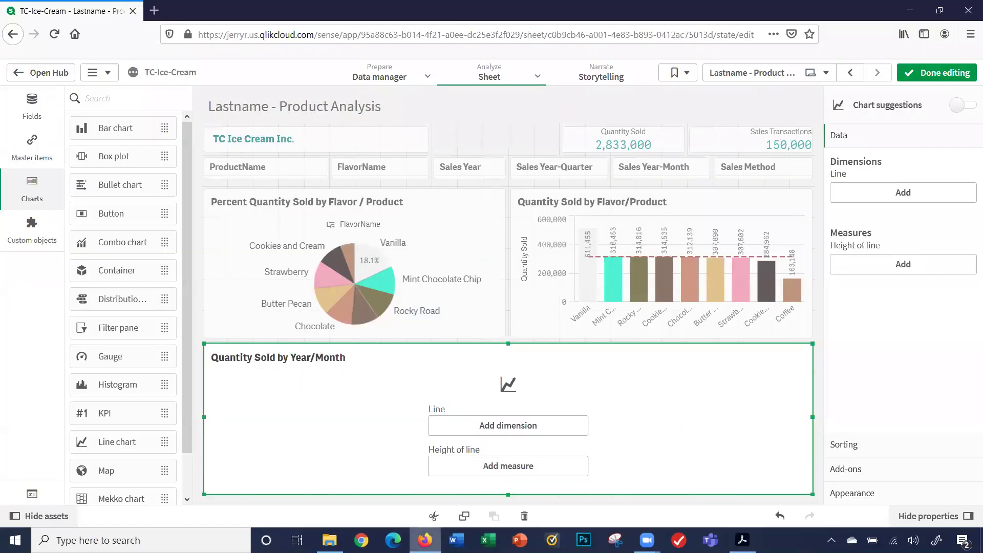
Add SalesDate.YearMonth as the line chart's dimension, found by searching 'sales'
click(485, 434)
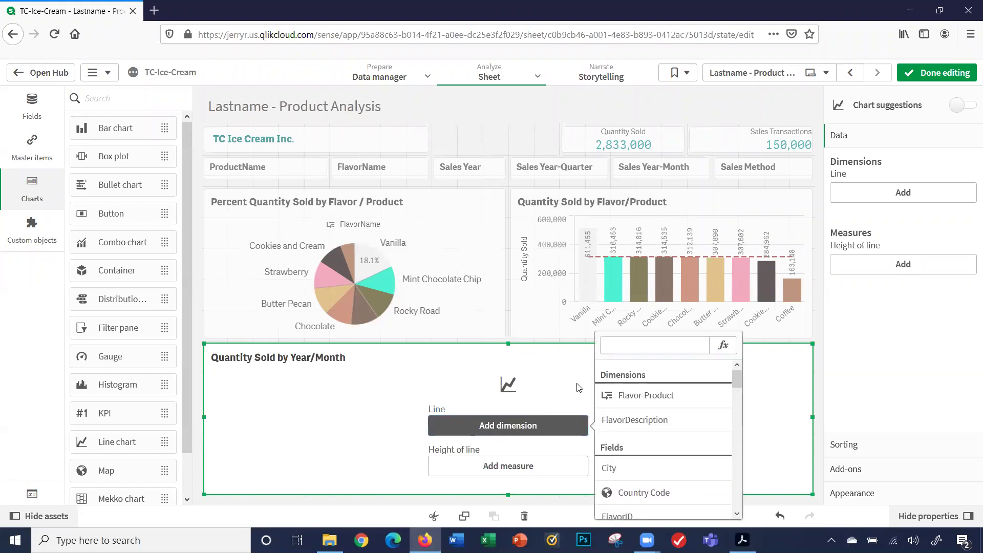
click(612, 352)
text(sa)
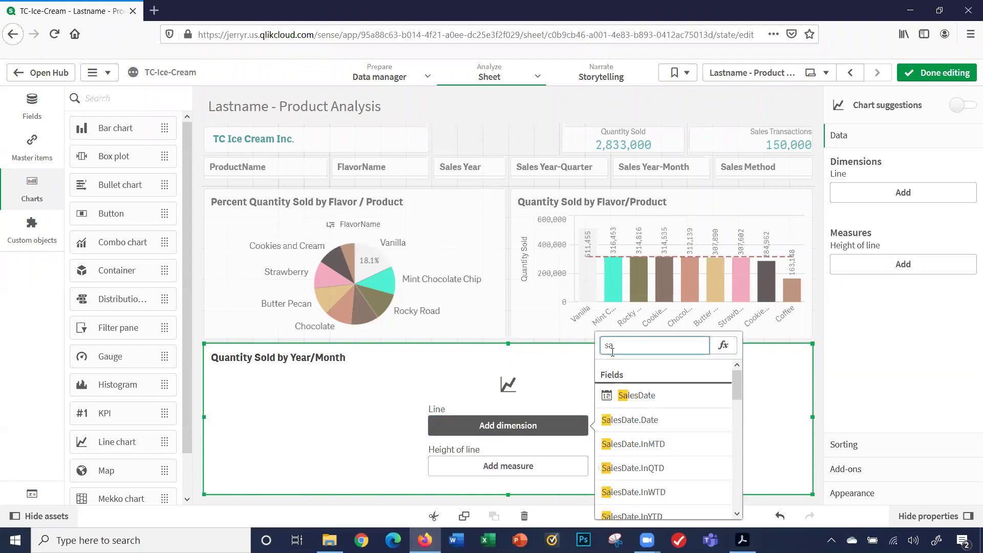
text(les)
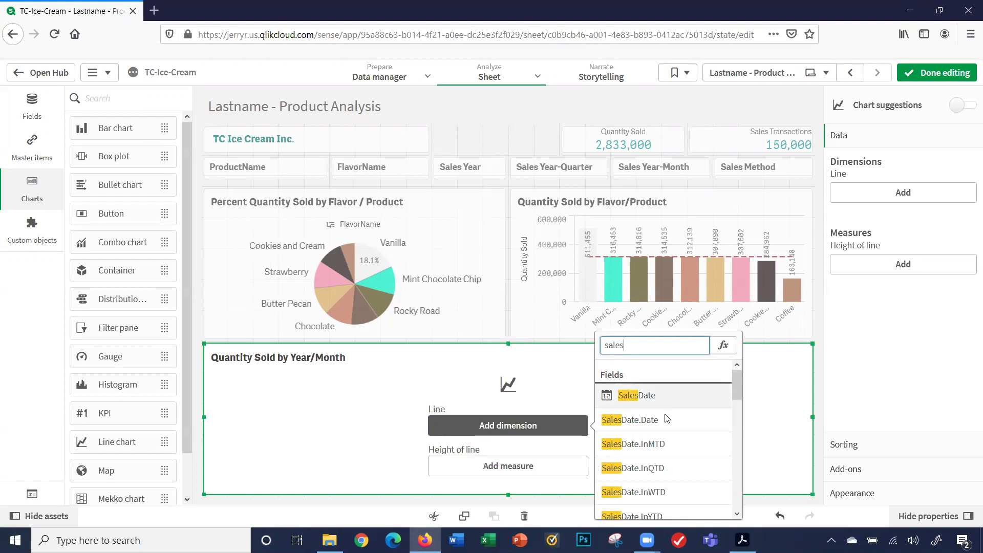
drag(735, 384, 730, 461)
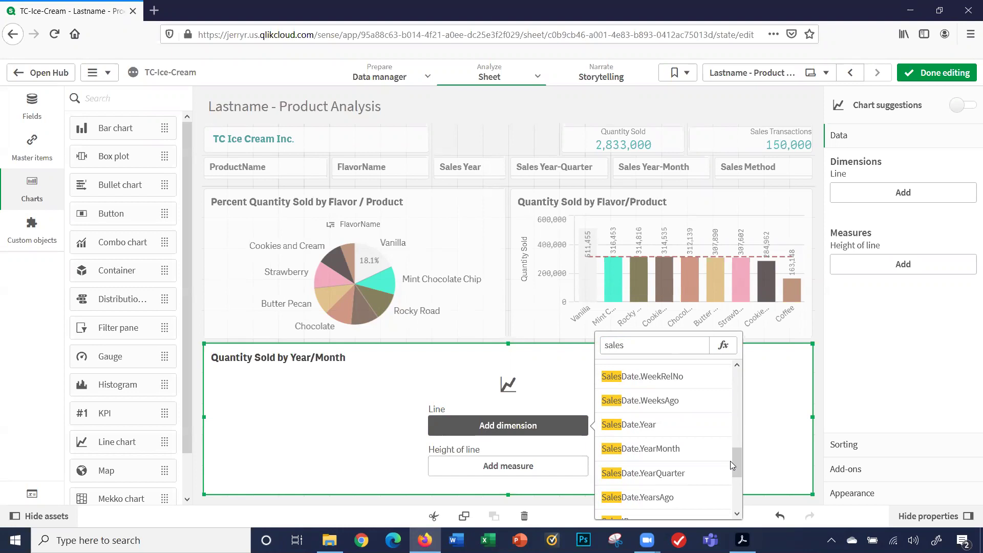
click(668, 449)
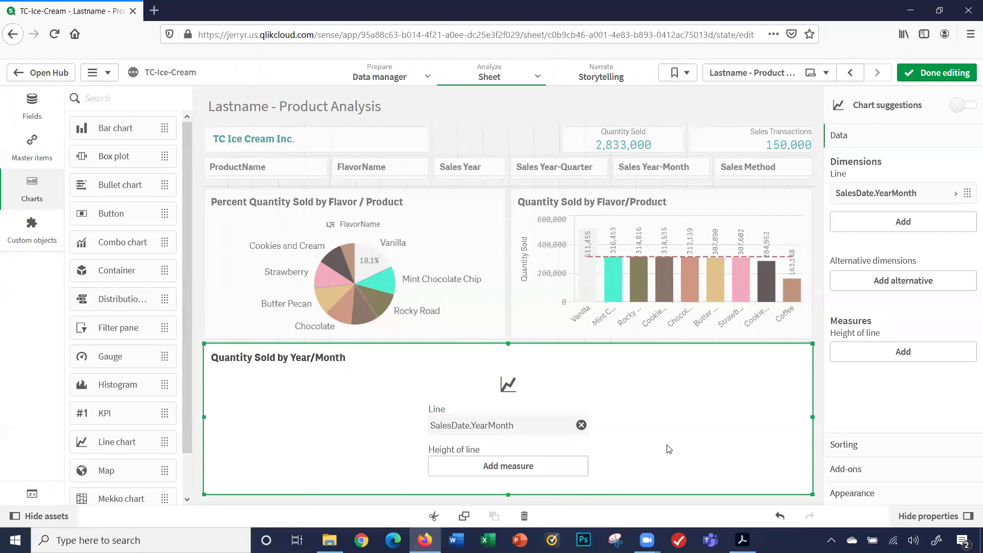
Add Sum(QuantitySold) as the measure, plotting monthly quantities for 2016 through 2019
click(551, 463)
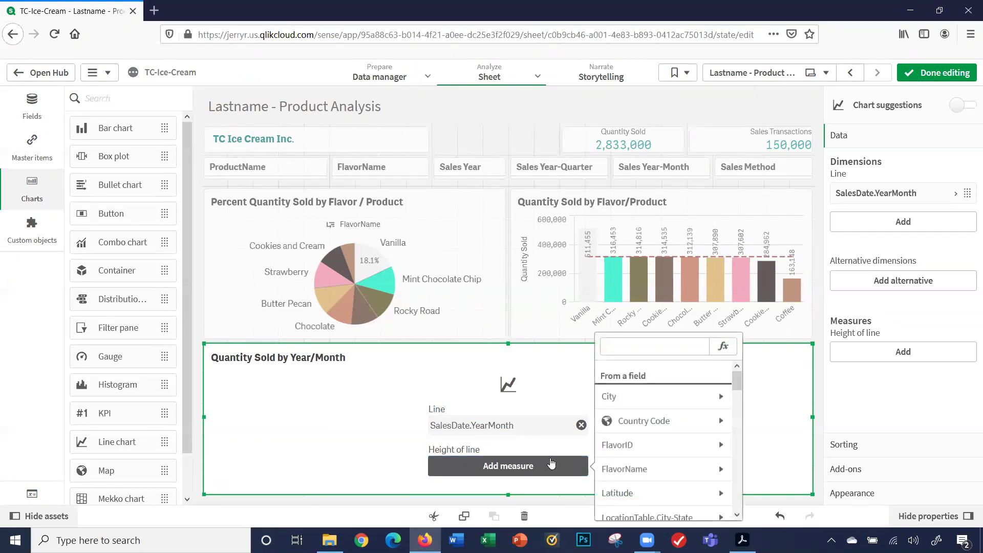
click(623, 348)
text(quan)
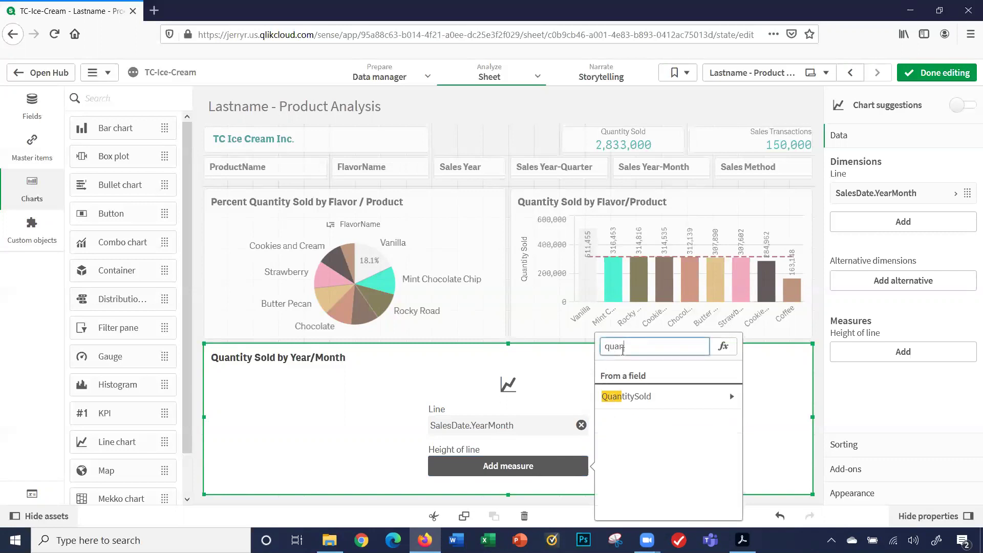
click(644, 397)
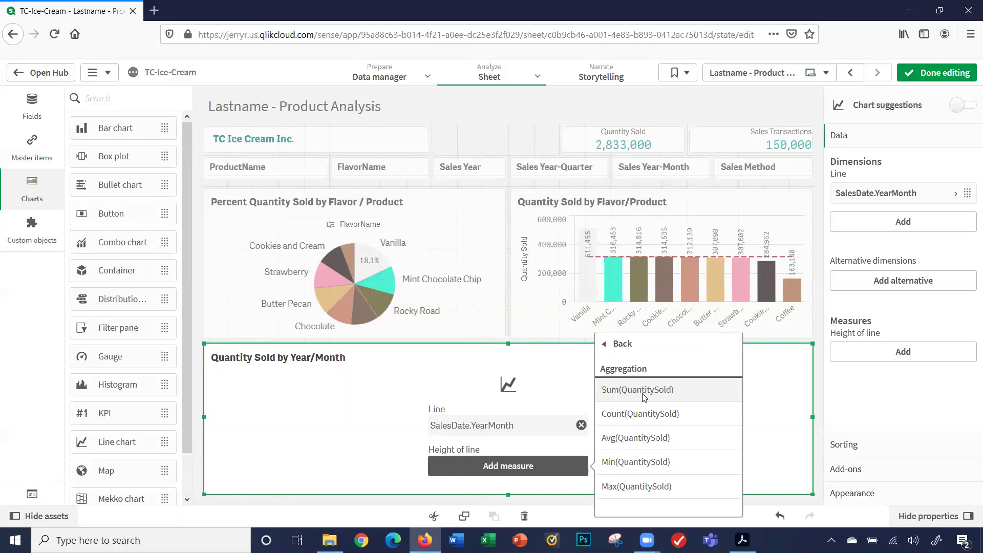
click(644, 397)
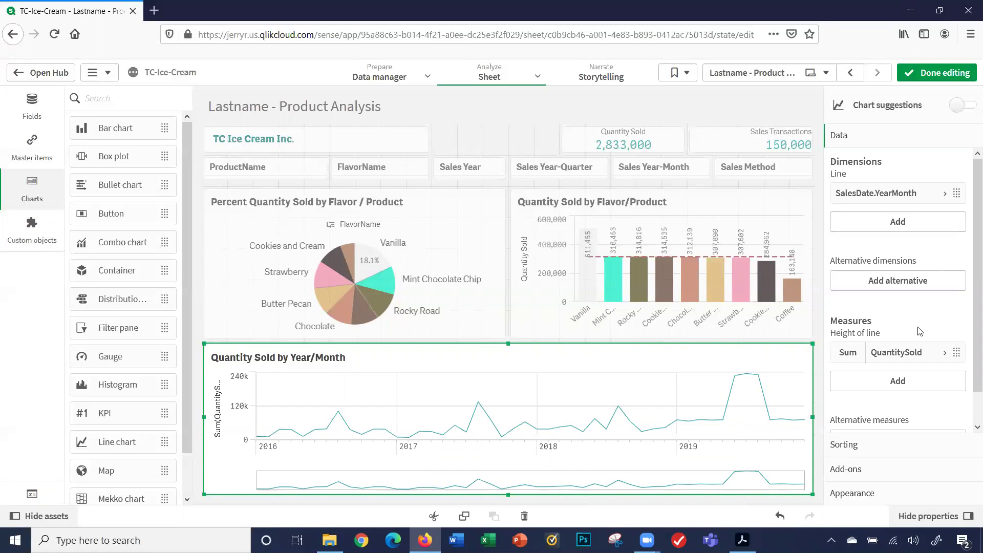
scroll(919, 331, down, 1)
scroll(917, 329, up, 1)
scroll(935, 315, down, 1)
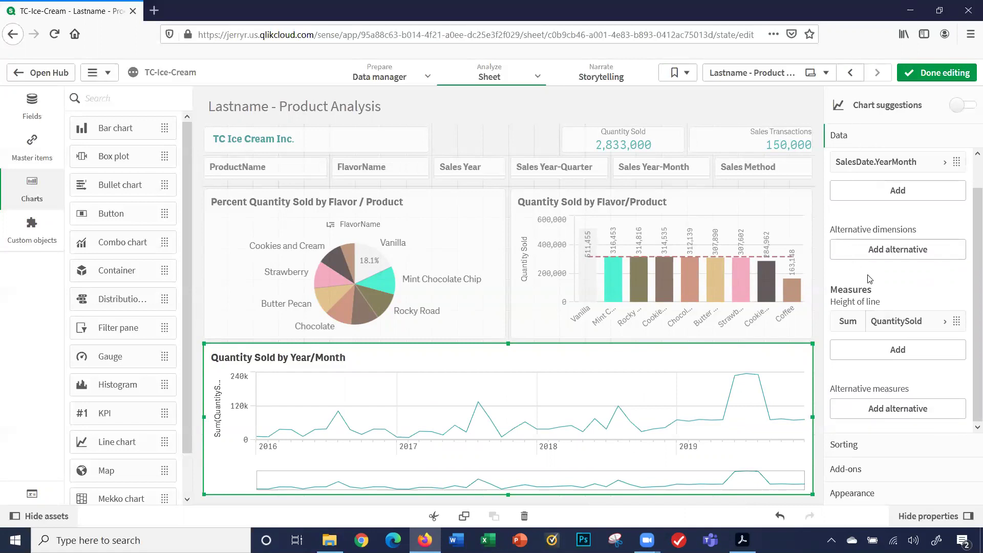
Label the QuantitySold measure 'Quantity Sold'
click(944, 326)
scroll(936, 320, down, 2)
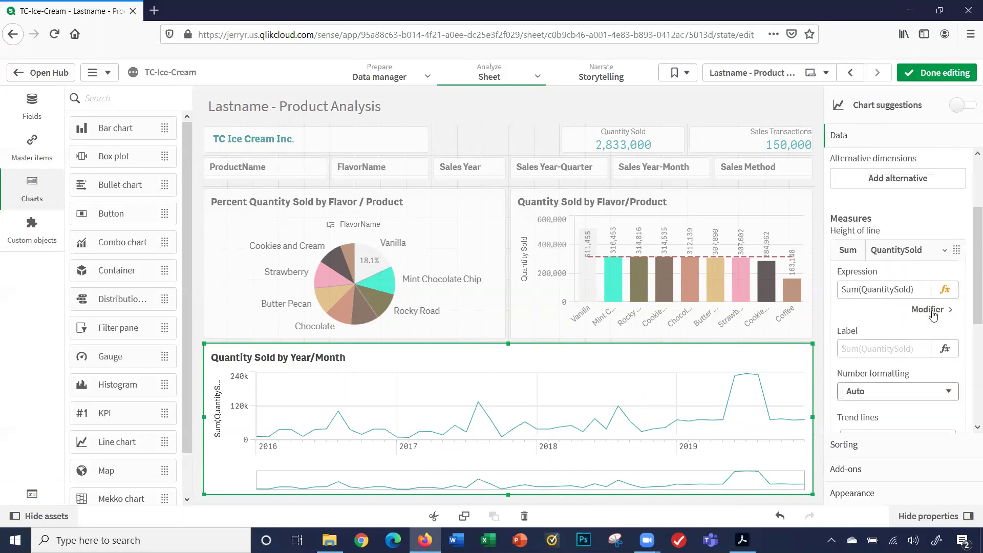
scroll(905, 335, down, 3)
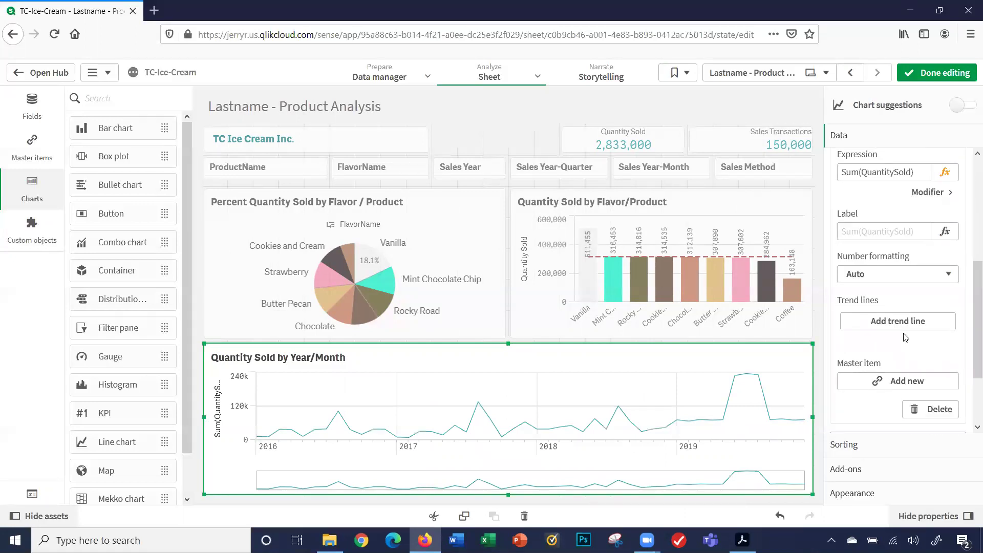
click(866, 233)
text(Quant)
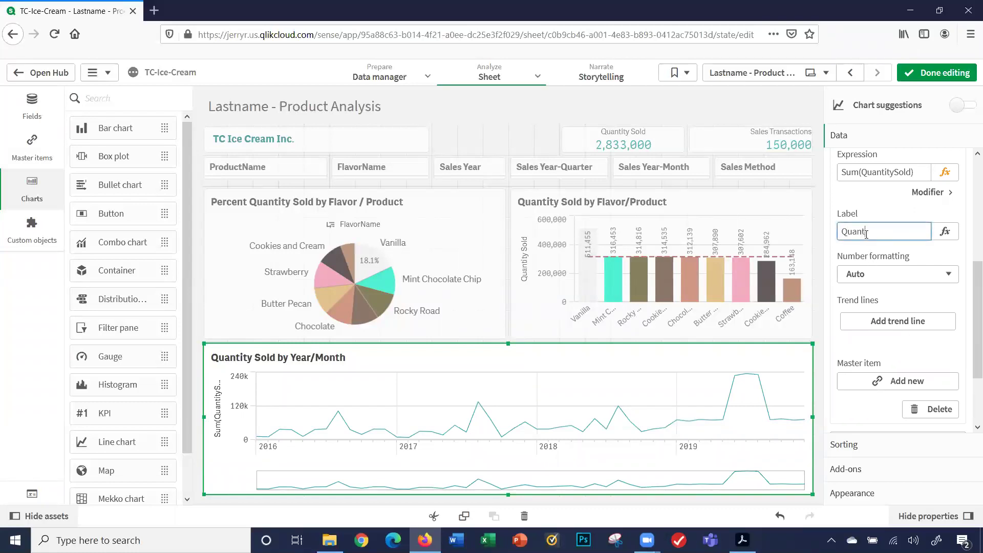
text(ity Sold)
key(Return)
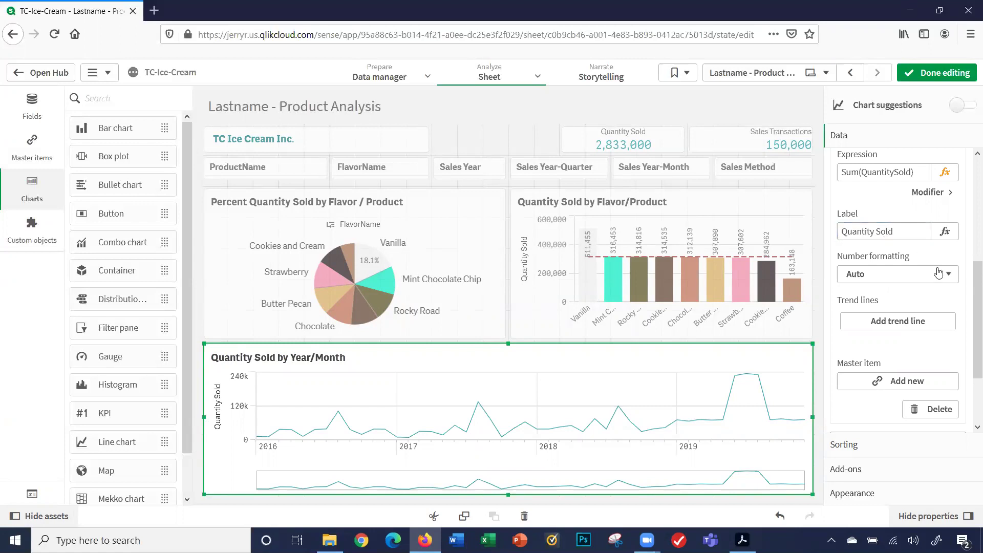
Format the measure as Number with the 1,000 whole-number pattern
click(946, 275)
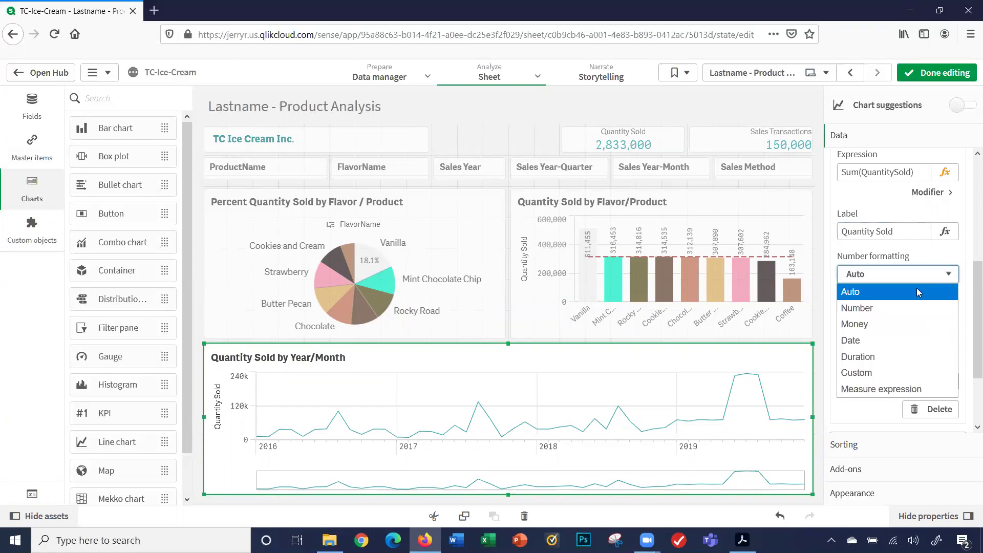
click(909, 308)
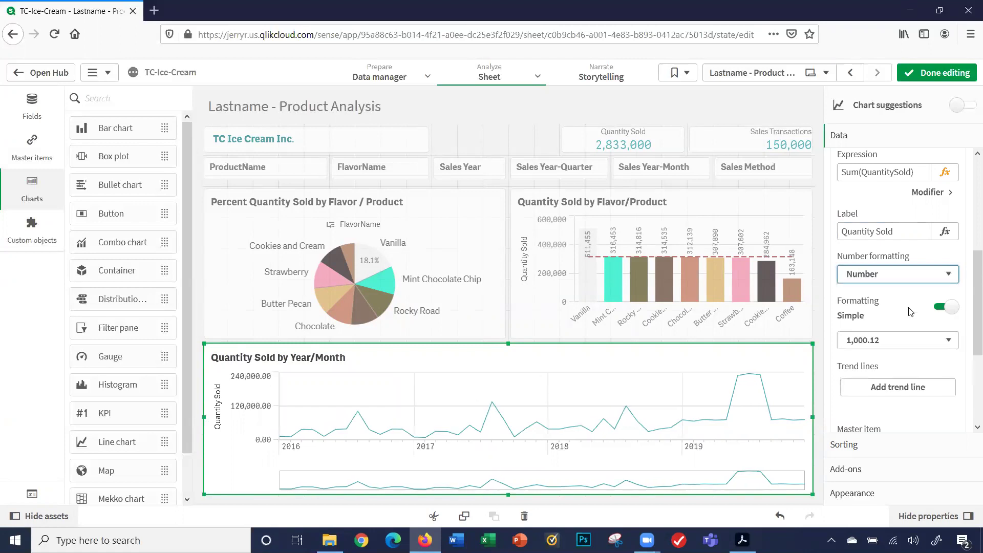
click(876, 345)
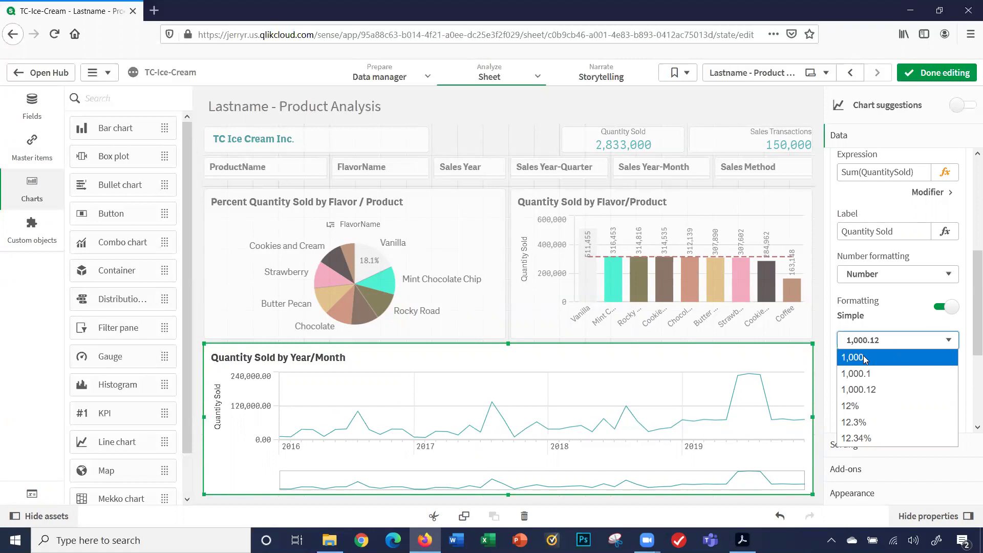
click(865, 359)
scroll(902, 375, down, 2)
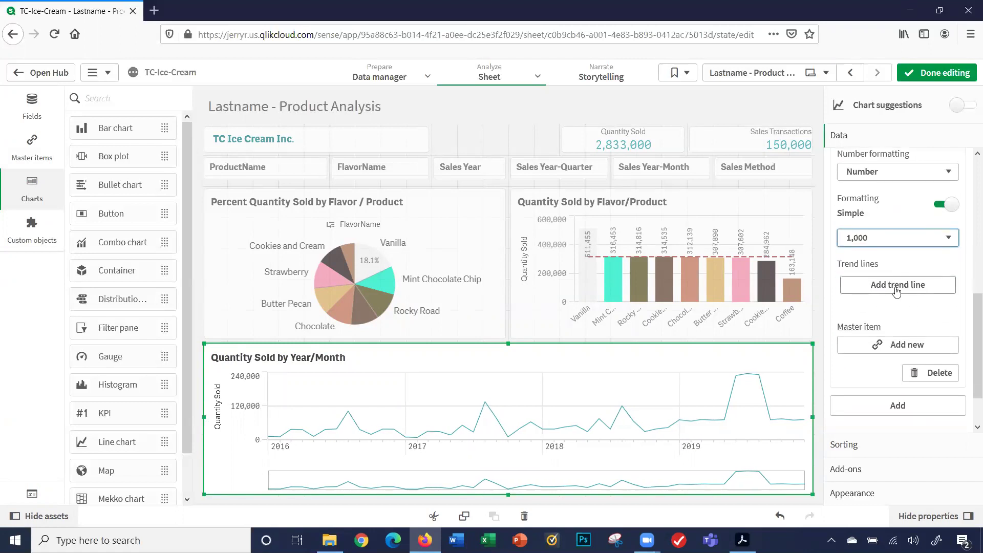
Add a dashed trend line labelled 'Average' to the chart
click(896, 289)
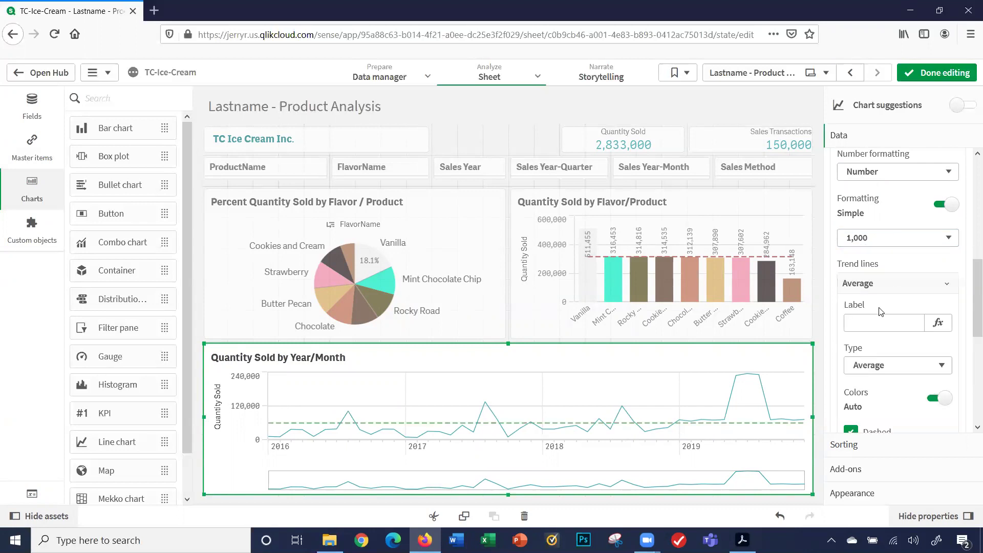
click(872, 323)
text(Ave)
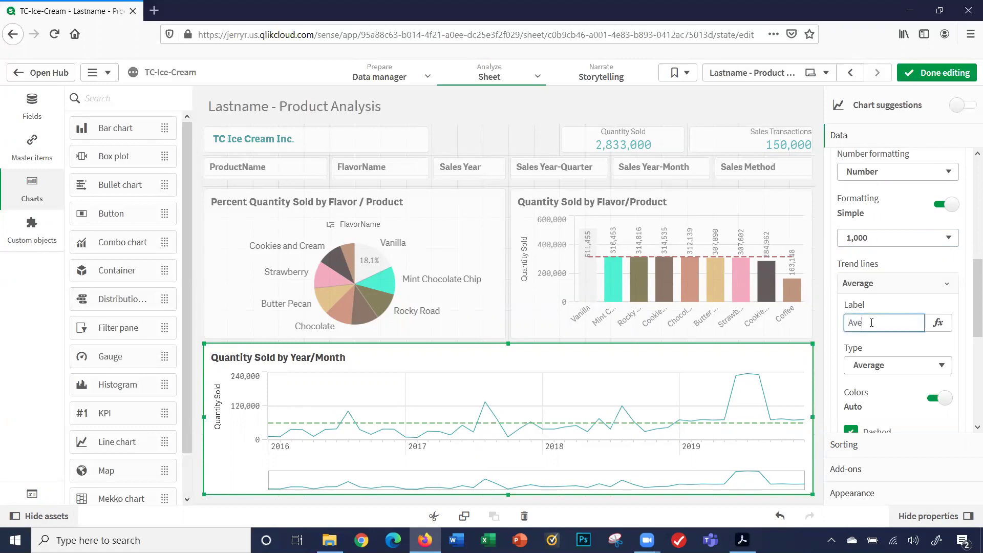
text(rage)
key(Return)
Give the Average trend line a custom dark red colour (#a54343)
click(932, 402)
scroll(939, 348, down, 3)
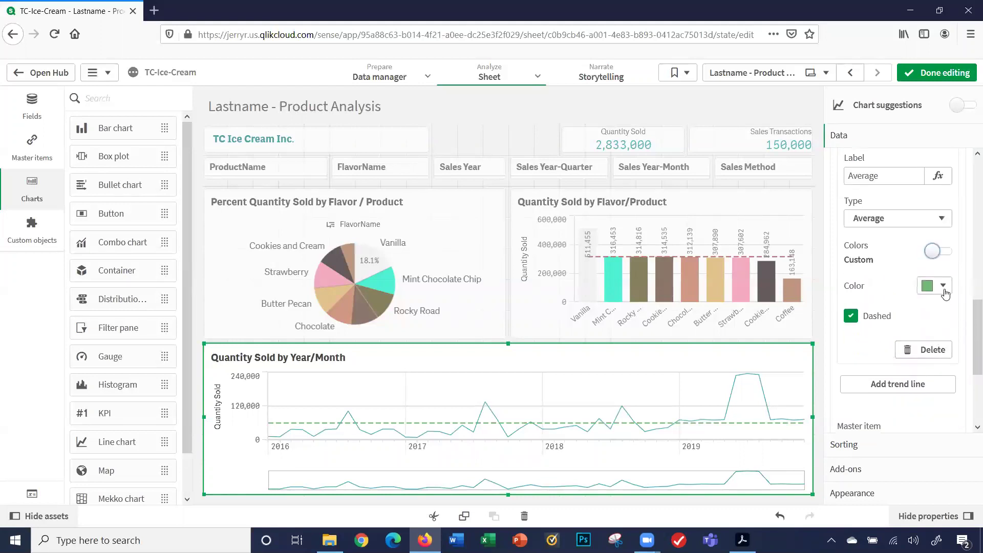
click(943, 288)
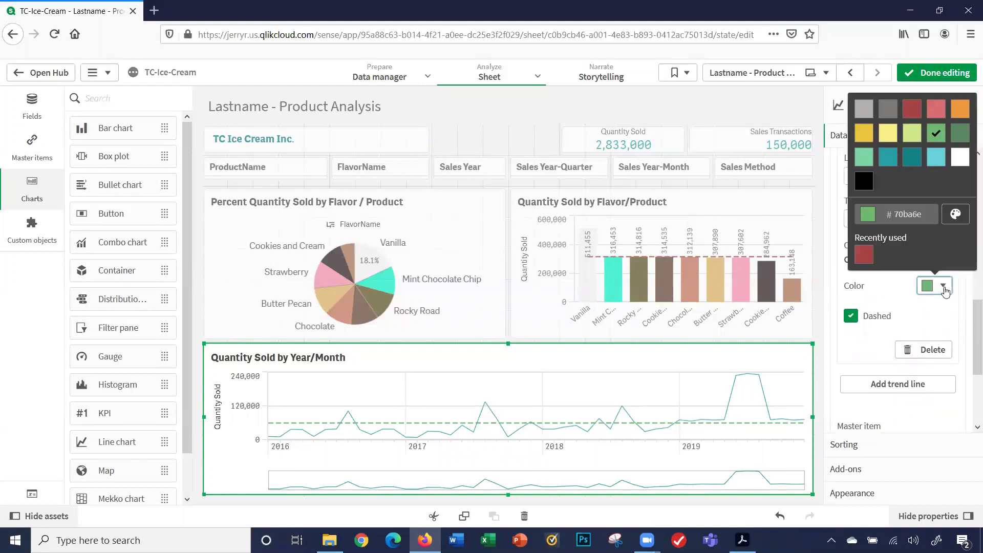
click(915, 119)
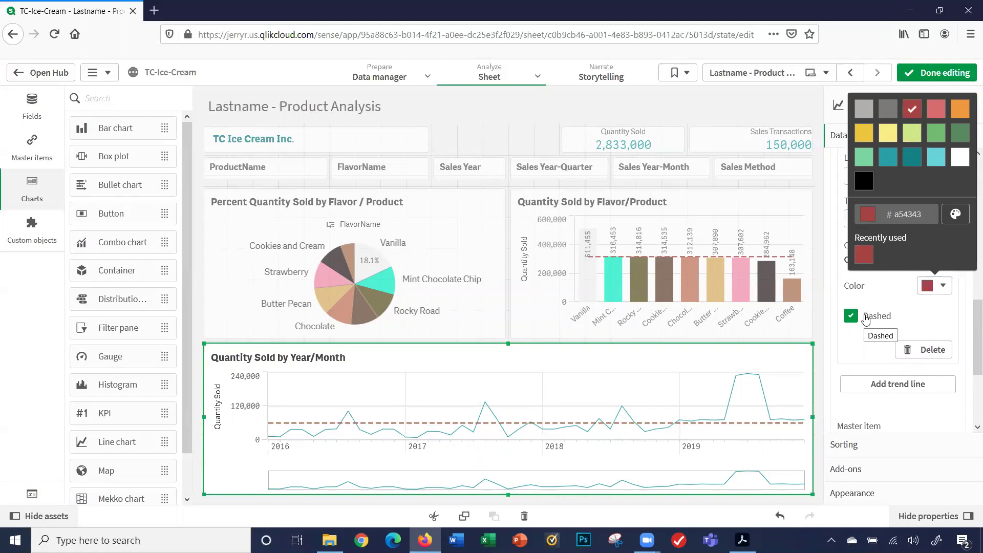
click(853, 389)
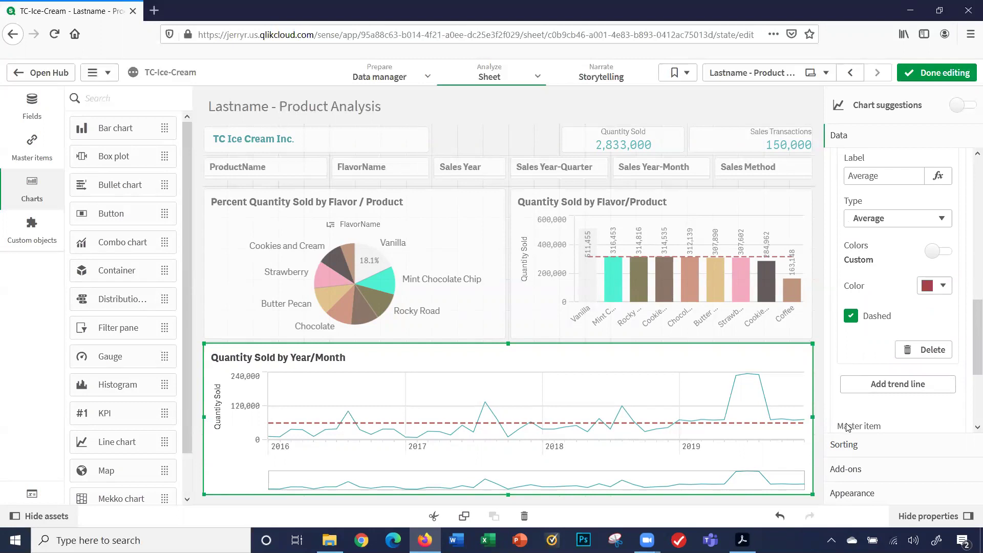
click(848, 445)
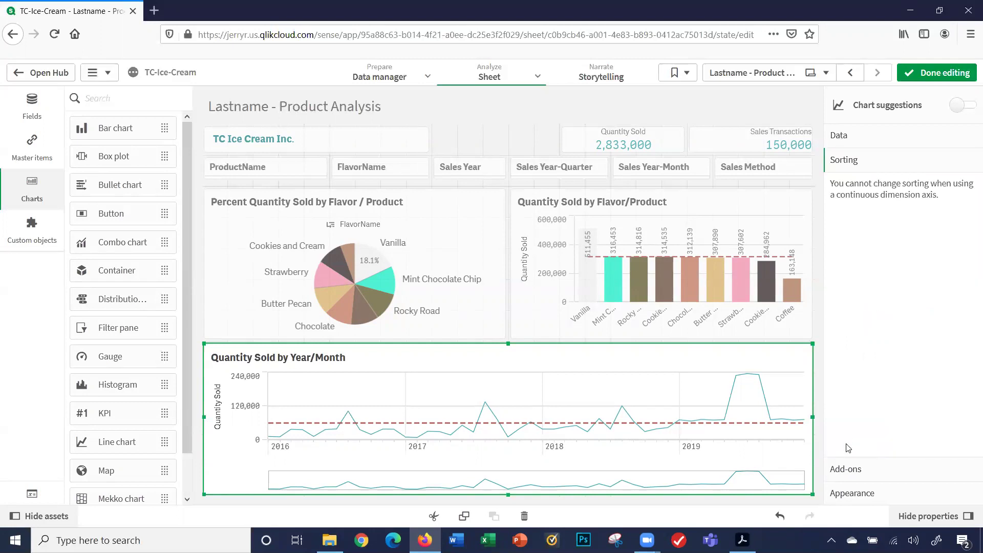
Return to the Data section showing the YearMonth dimension and Quantity Sold measure
click(852, 135)
scroll(892, 181, up, 10)
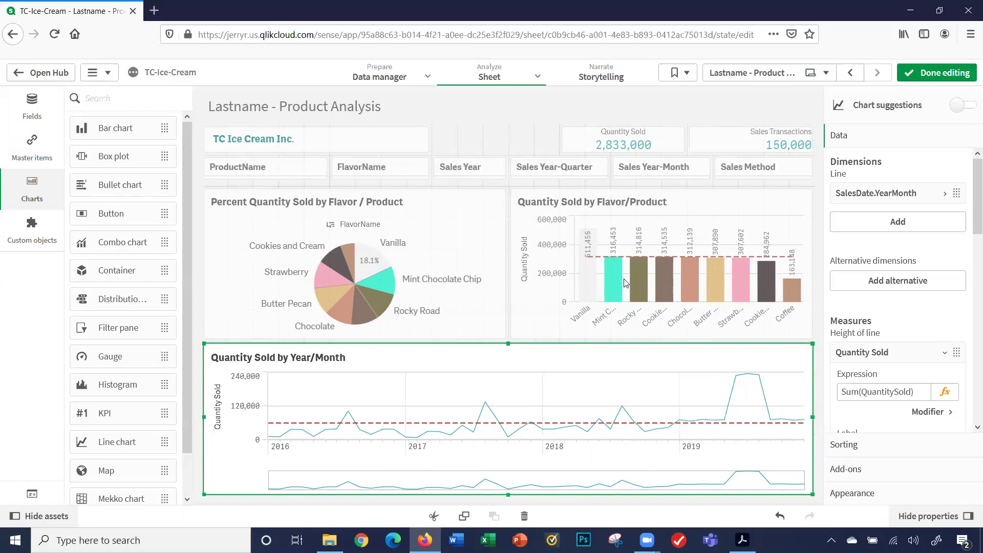
Switch the chart to Area presentation with data points shown and value labels on
click(848, 500)
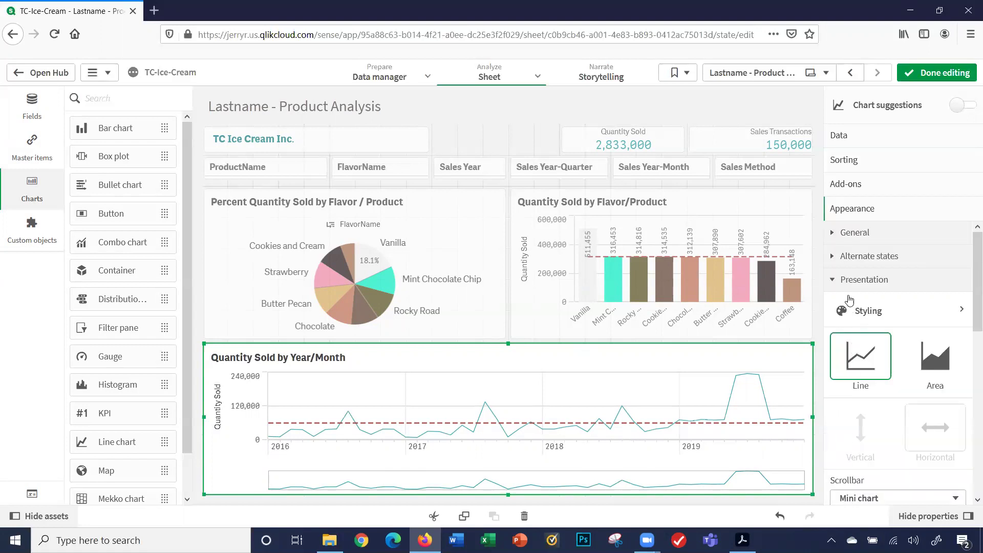
click(933, 364)
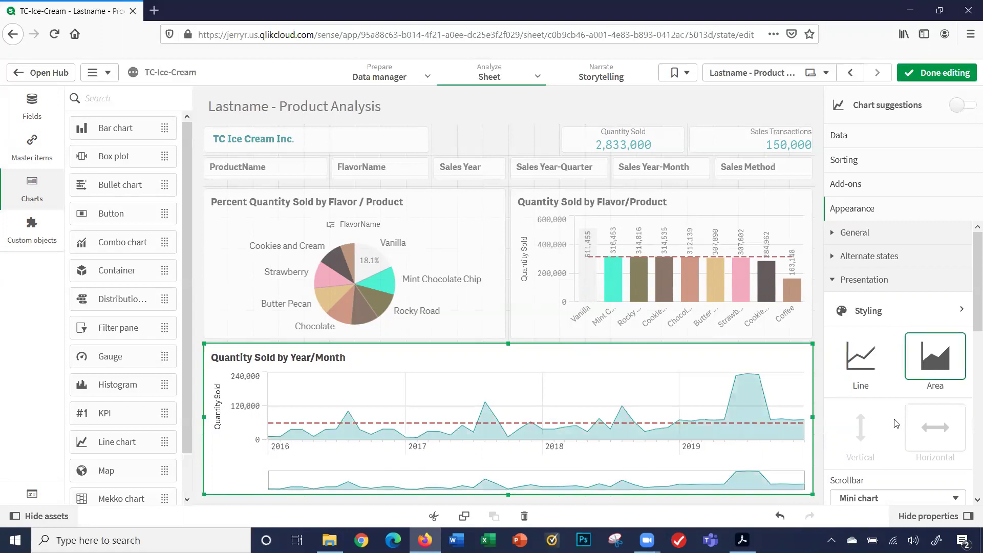
scroll(895, 423, down, 5)
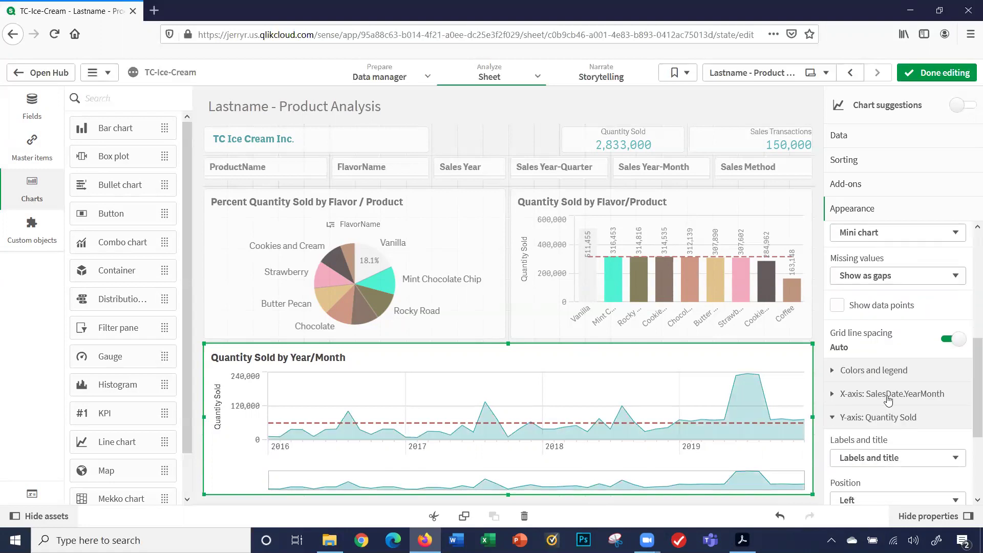
click(839, 306)
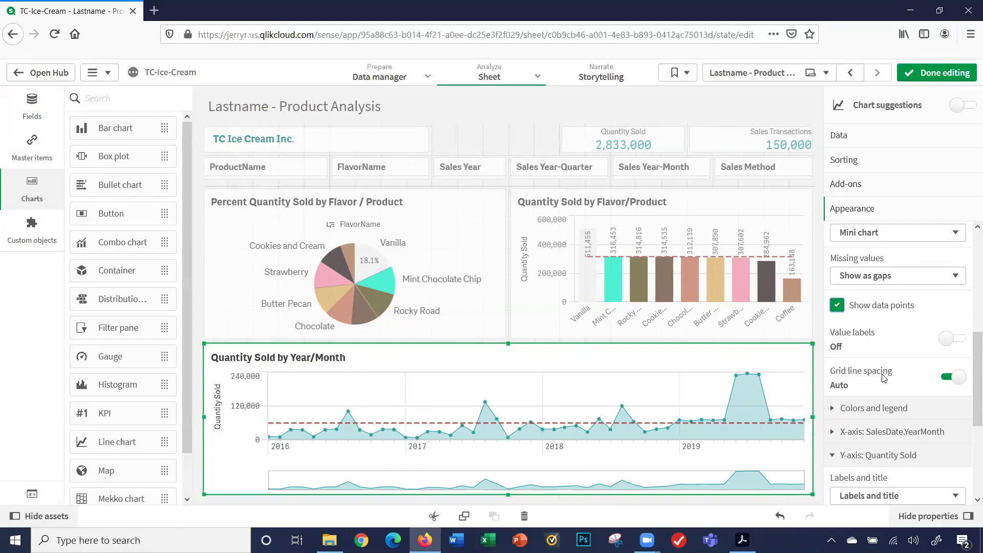
click(946, 340)
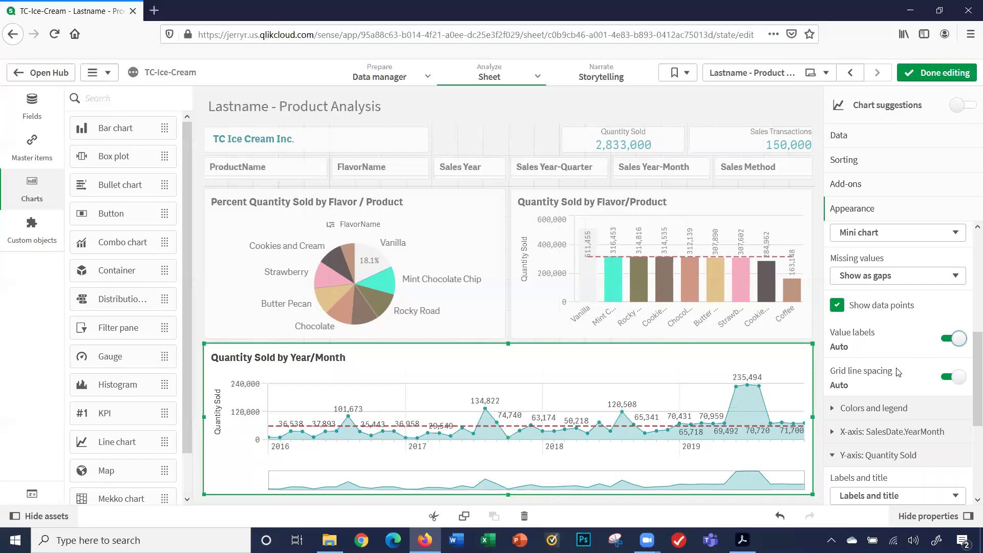
scroll(876, 404, down, 3)
scroll(877, 404, up, 1)
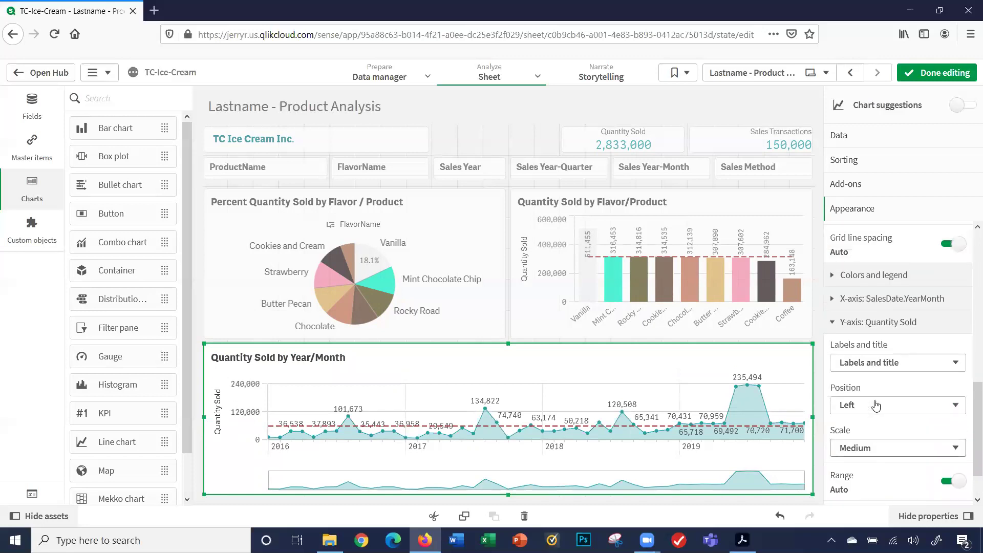
click(831, 277)
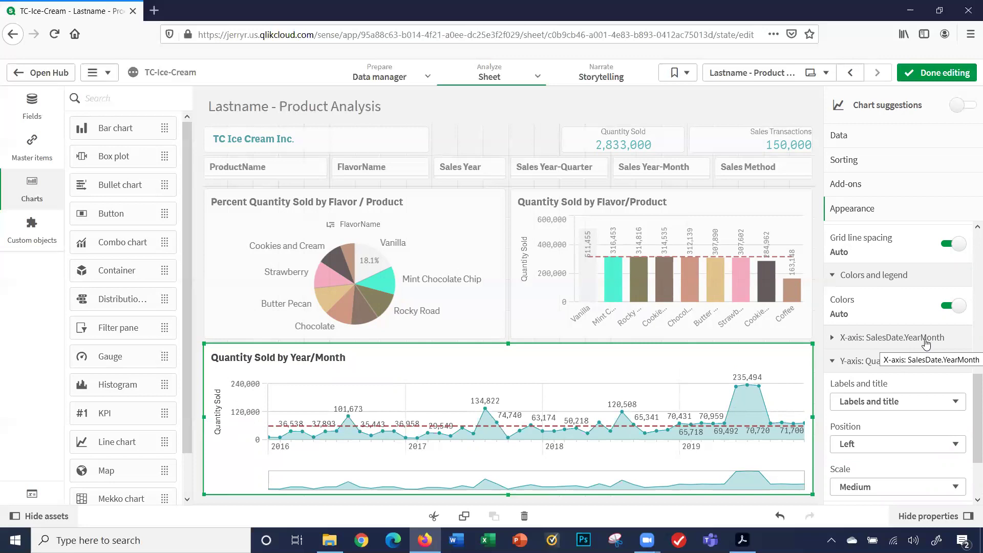
scroll(883, 420, down, 3)
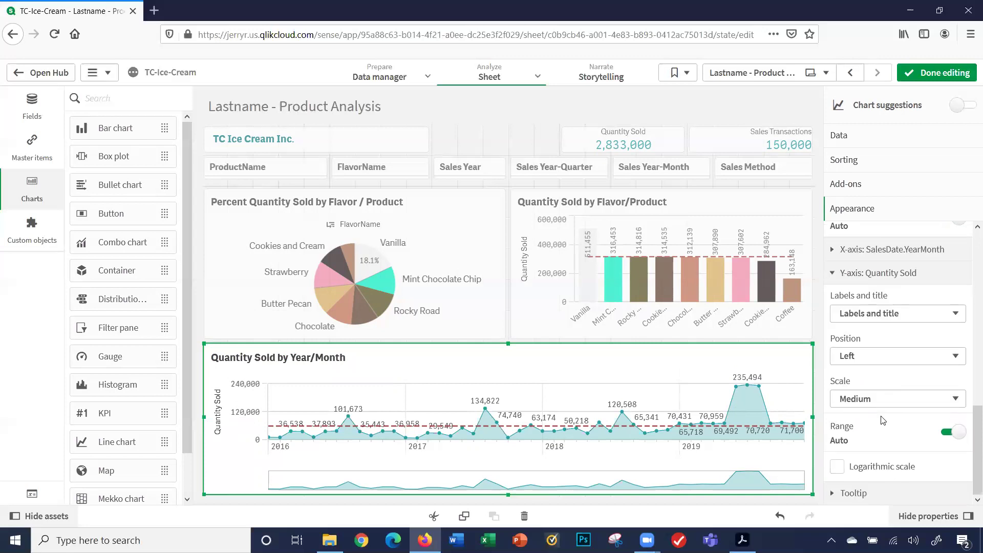
scroll(882, 420, up, 10)
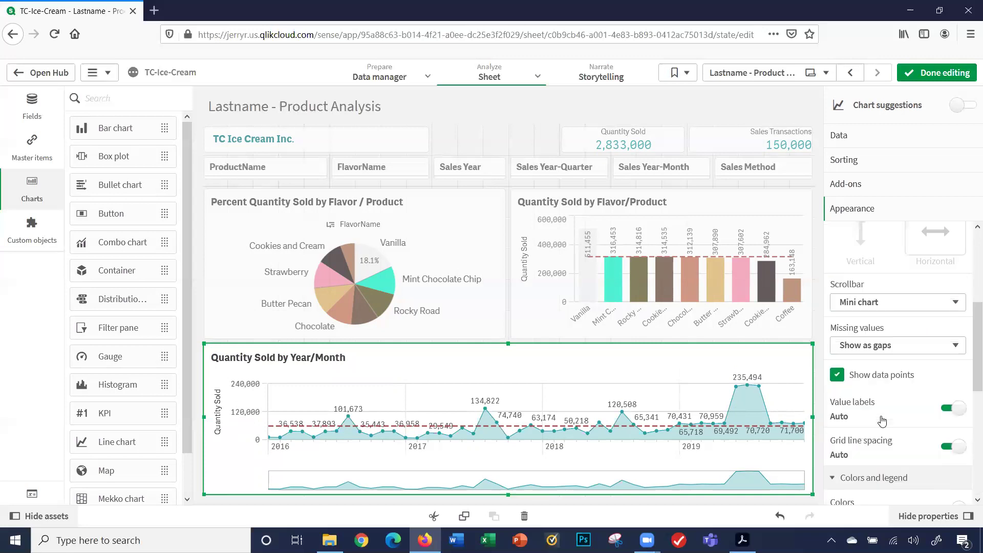
Exit edit mode to view the finished Product Analysis sheet
click(936, 74)
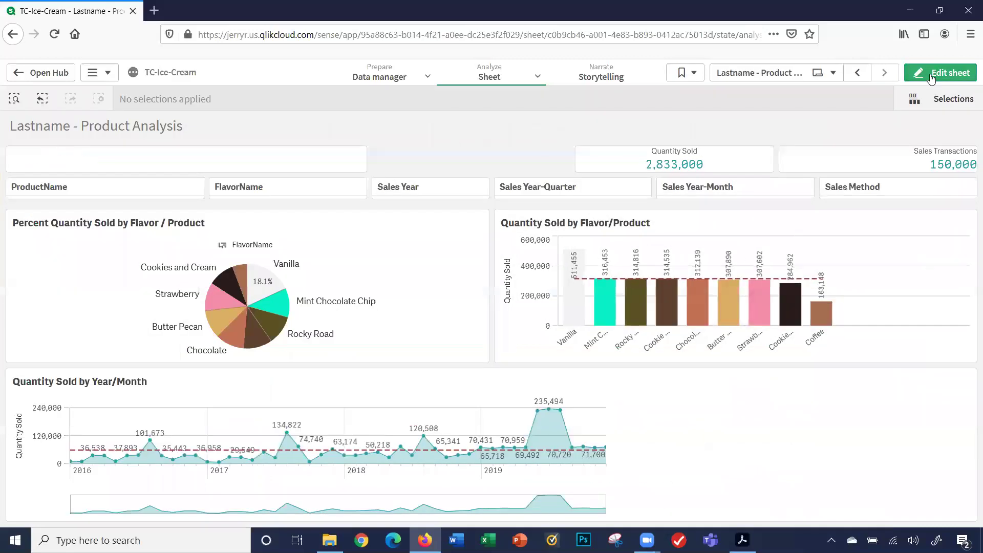